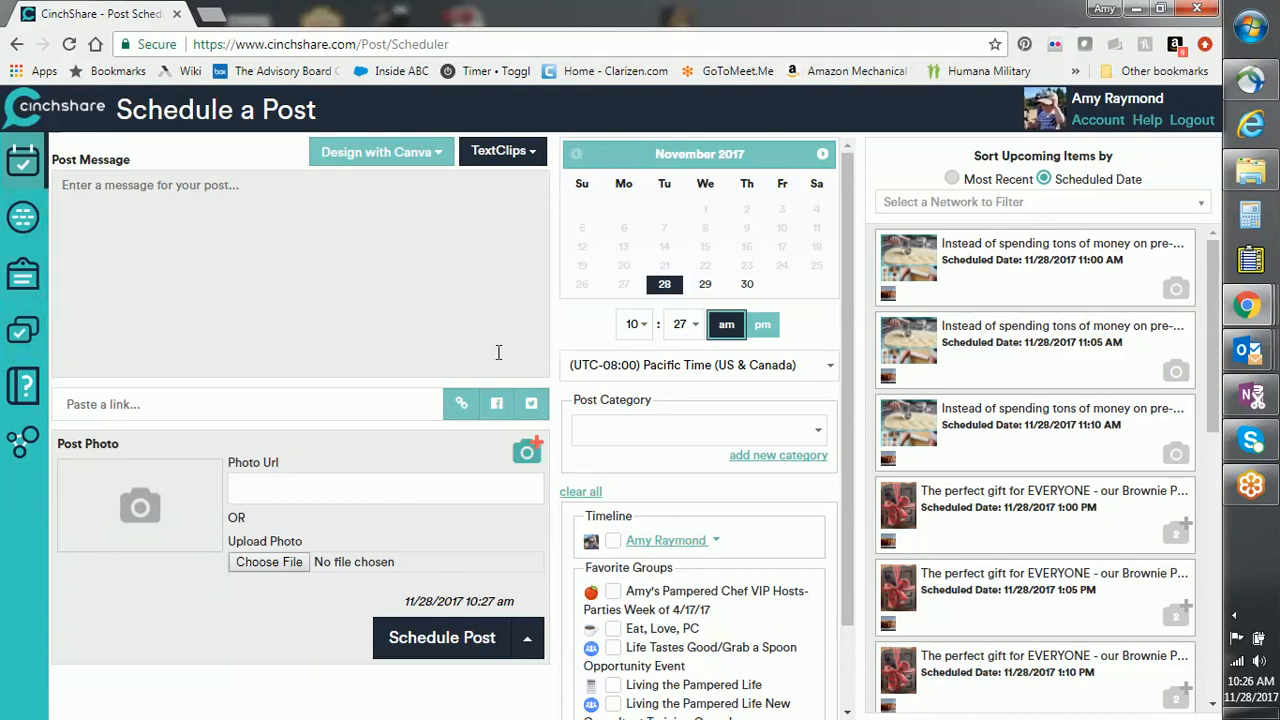
# Step: Refresh the connected networks and expand the timeline's albums and events
pyautogui.click(8, 238)
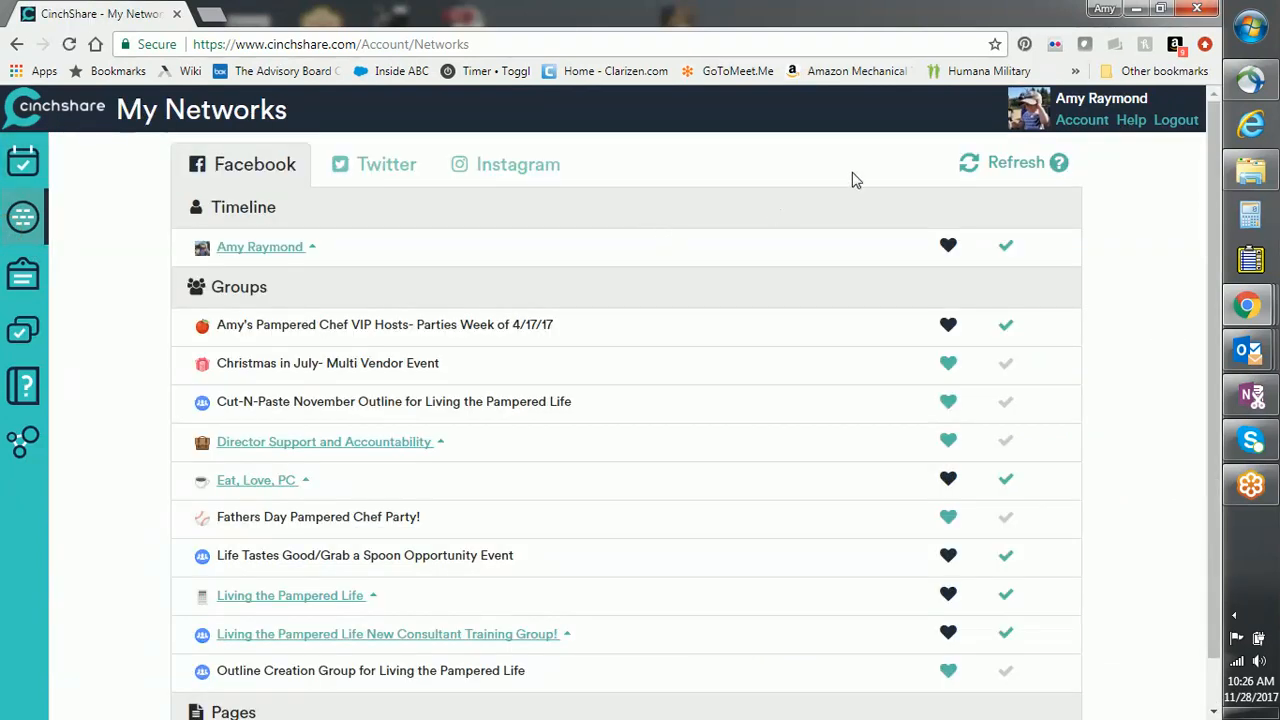
pyautogui.click(1015, 172)
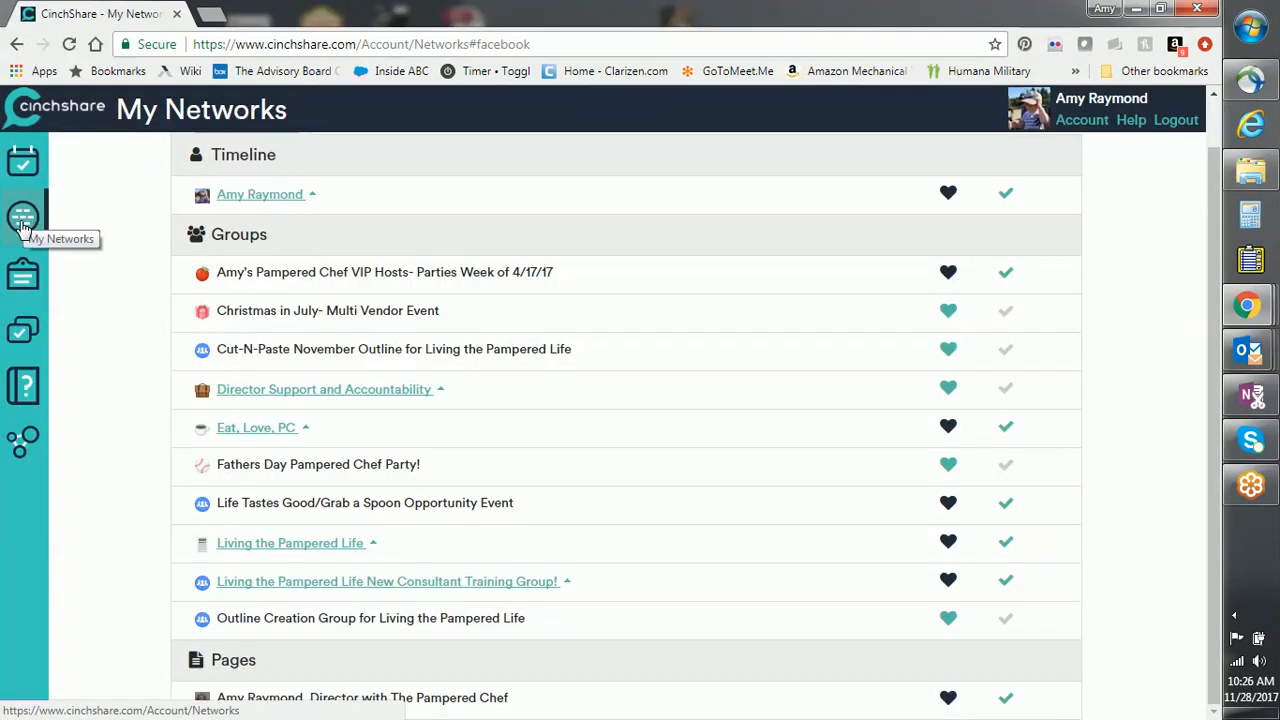
pyautogui.click(312, 195)
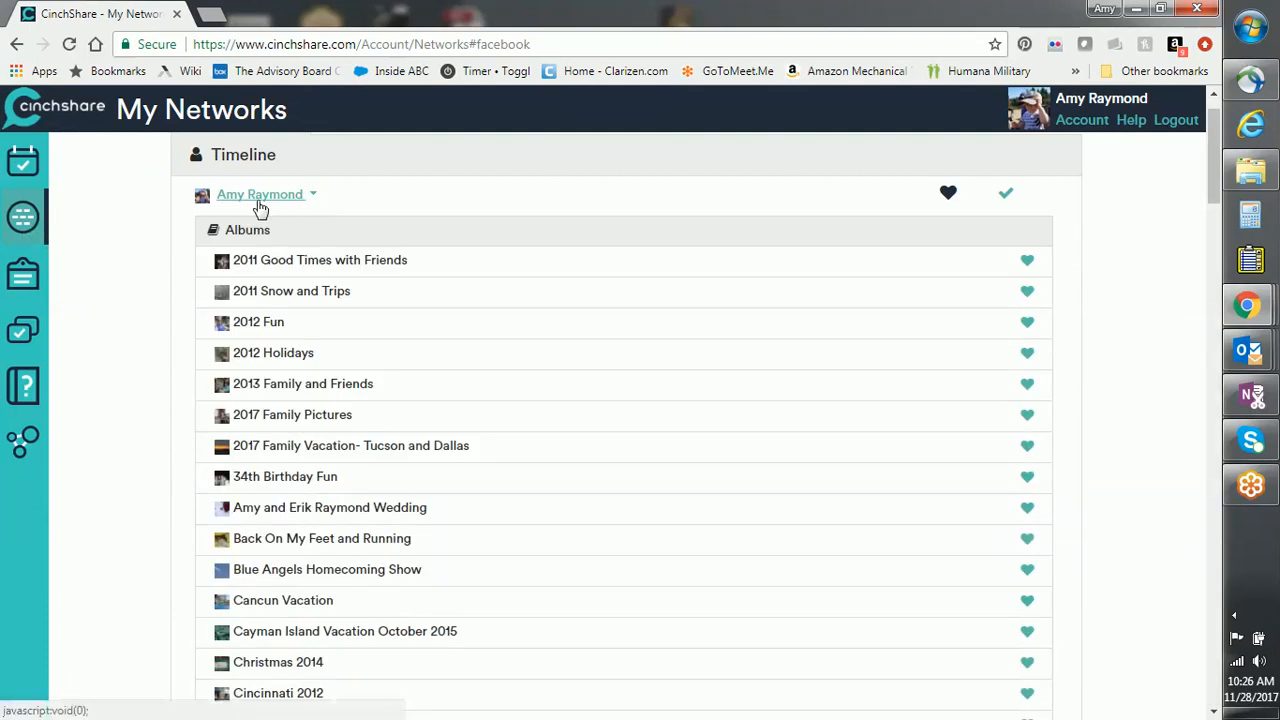
# Step: Favourite the 12/09/2017 and three 12/04/2017 party events, then go to the post library
pyautogui.scroll(-15, 530, 318)
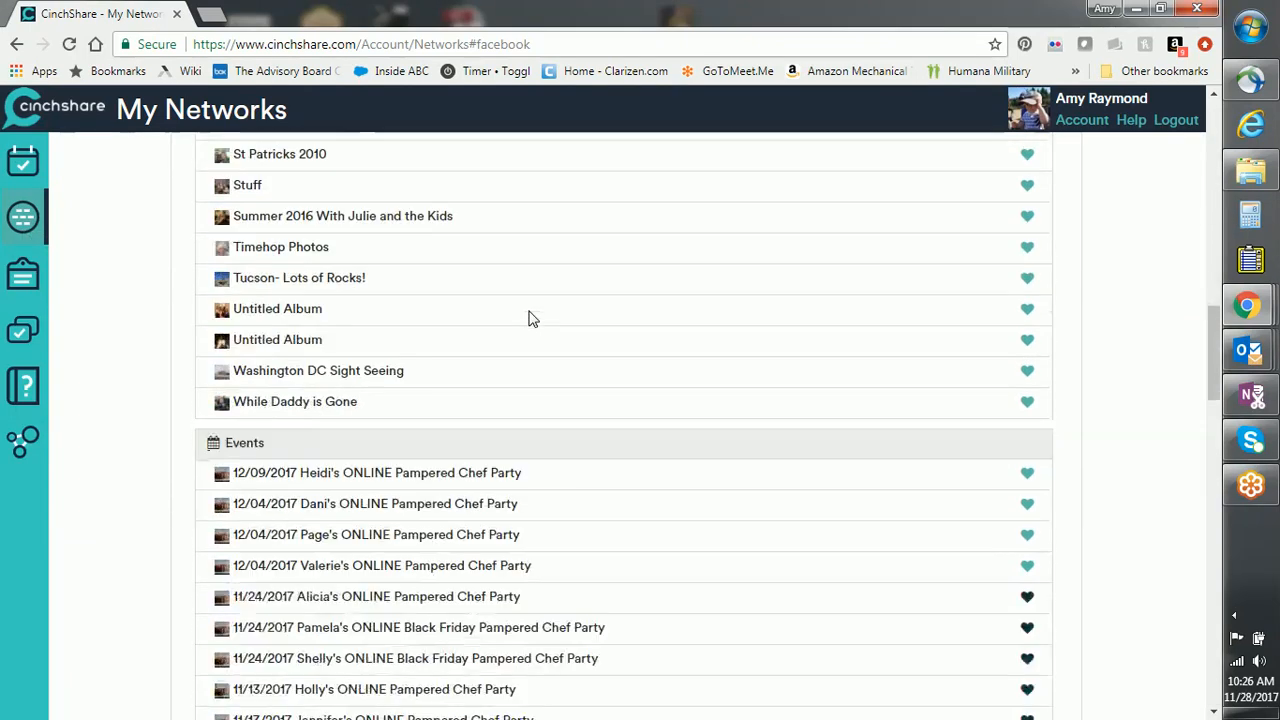
pyautogui.click(1027, 191)
pyautogui.click(1027, 222)
pyautogui.click(1027, 253)
pyautogui.click(1027, 286)
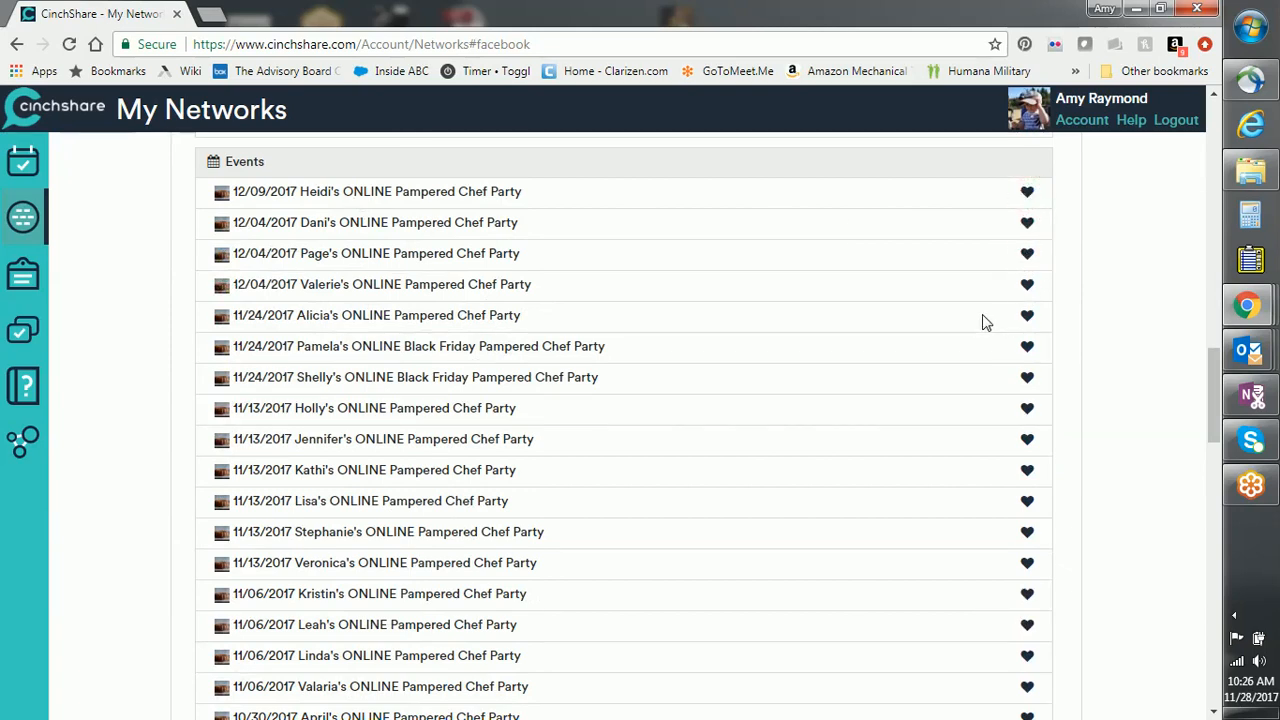
pyautogui.scroll(-3, 943, 360)
pyautogui.scroll(-15, 943, 360)
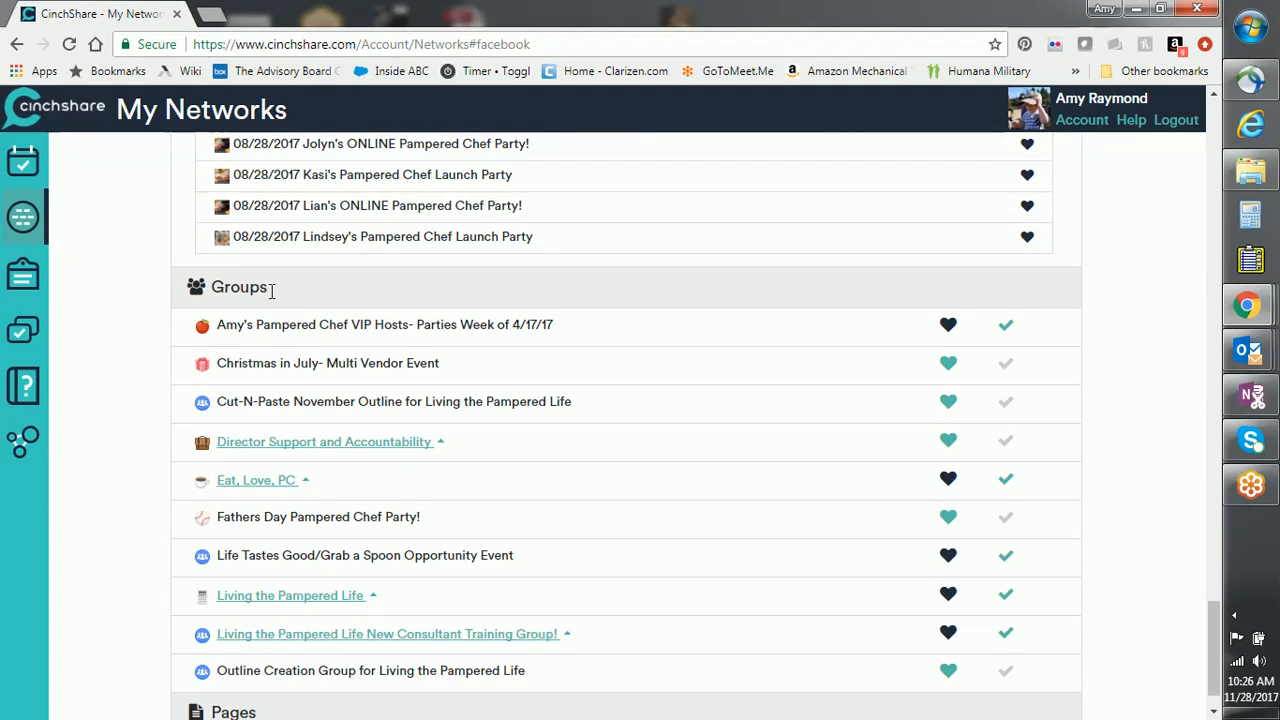
pyautogui.click(24, 335)
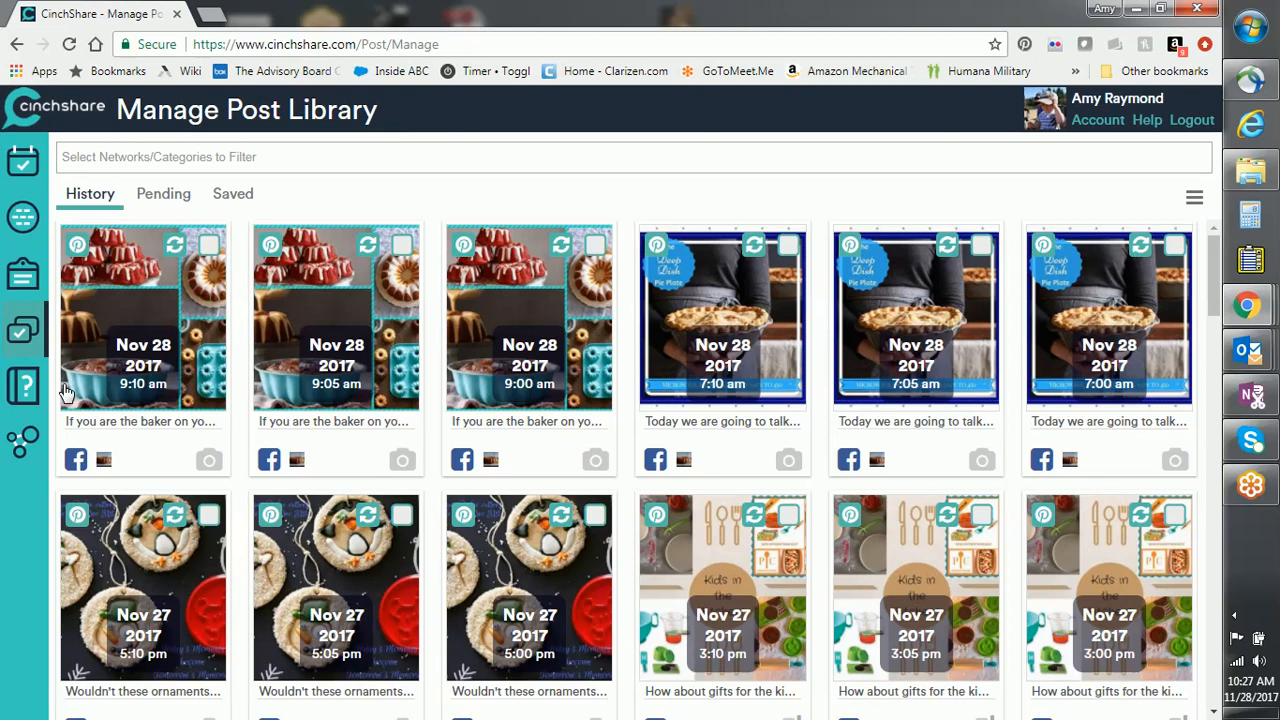
pyautogui.click(172, 155)
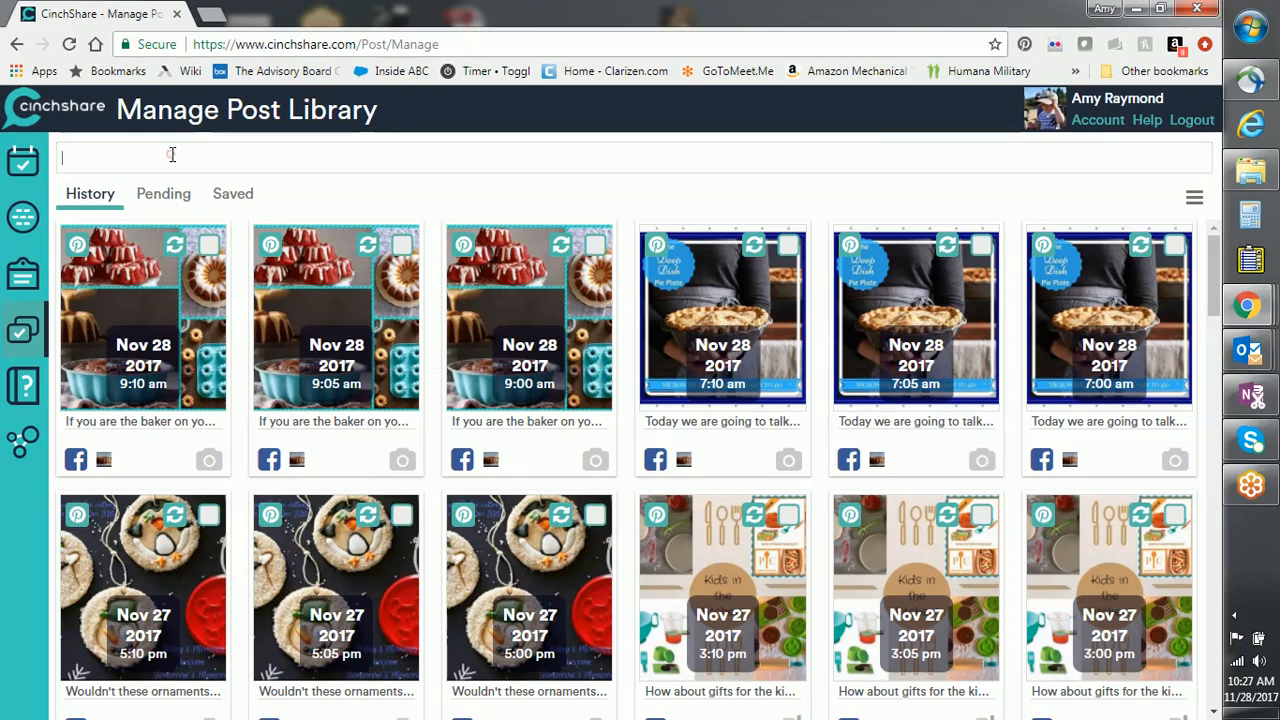
pyautogui.click(171, 155)
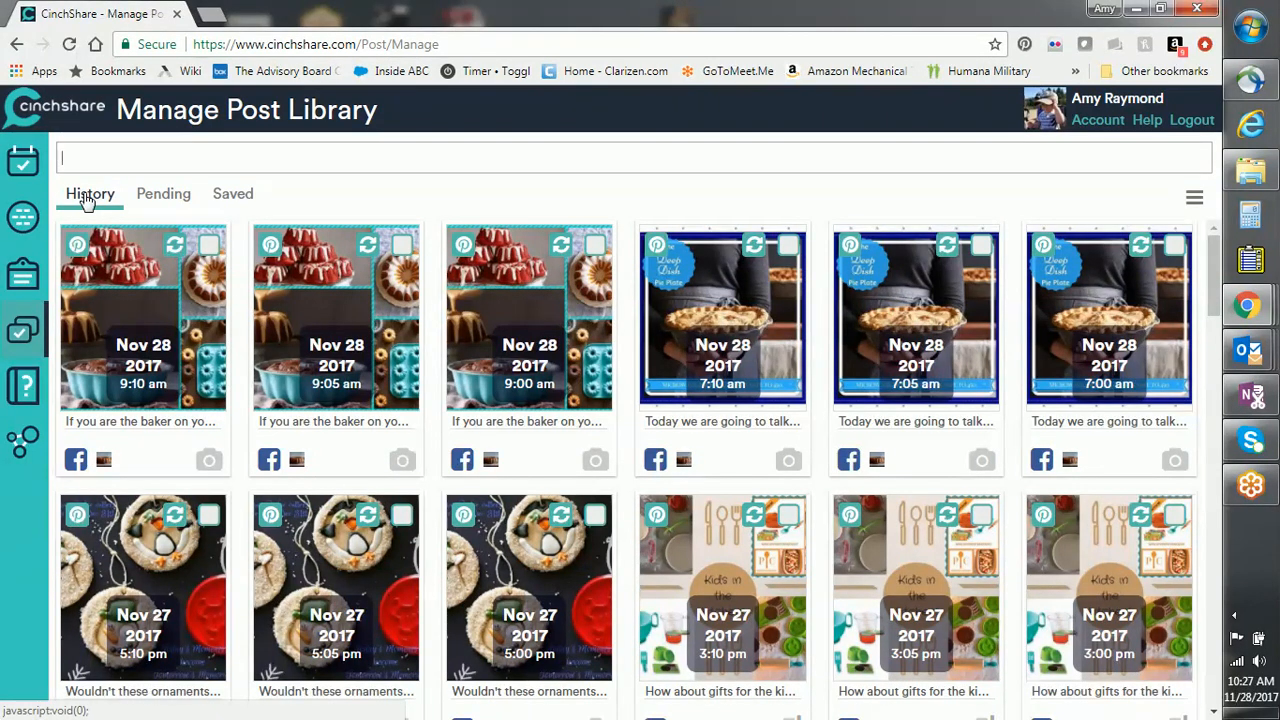
pyautogui.click(164, 198)
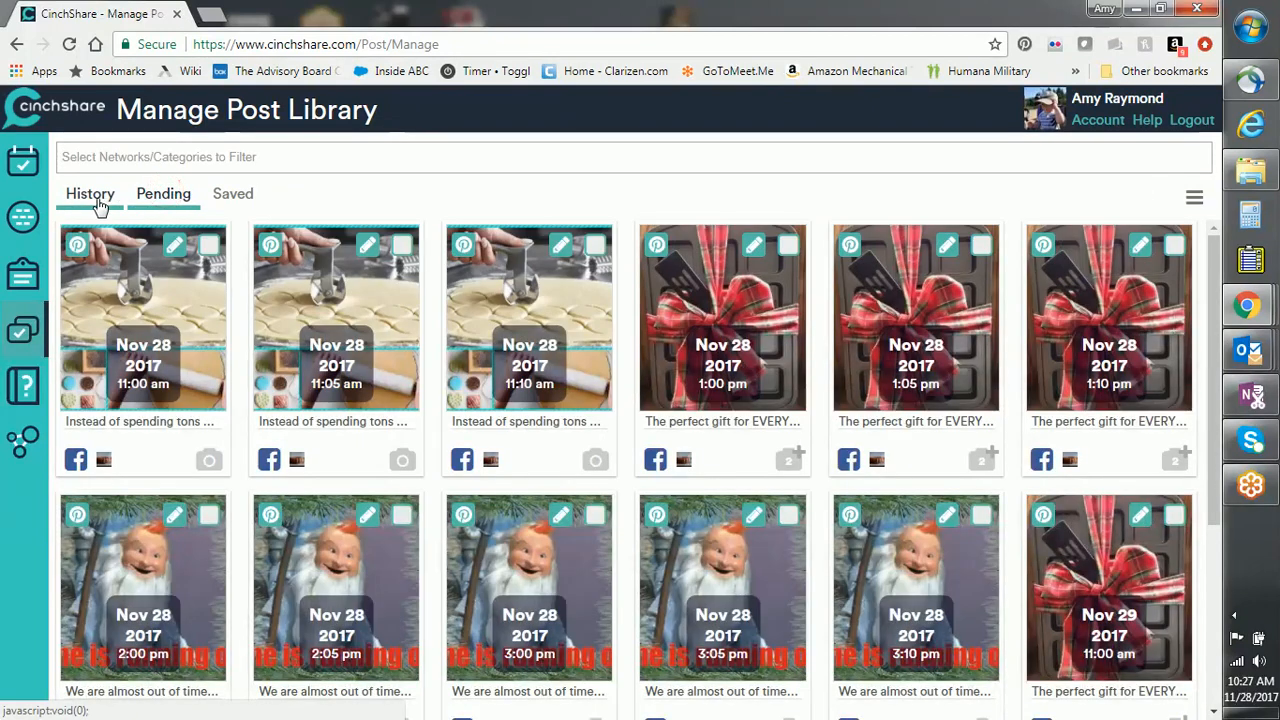
pyautogui.click(100, 202)
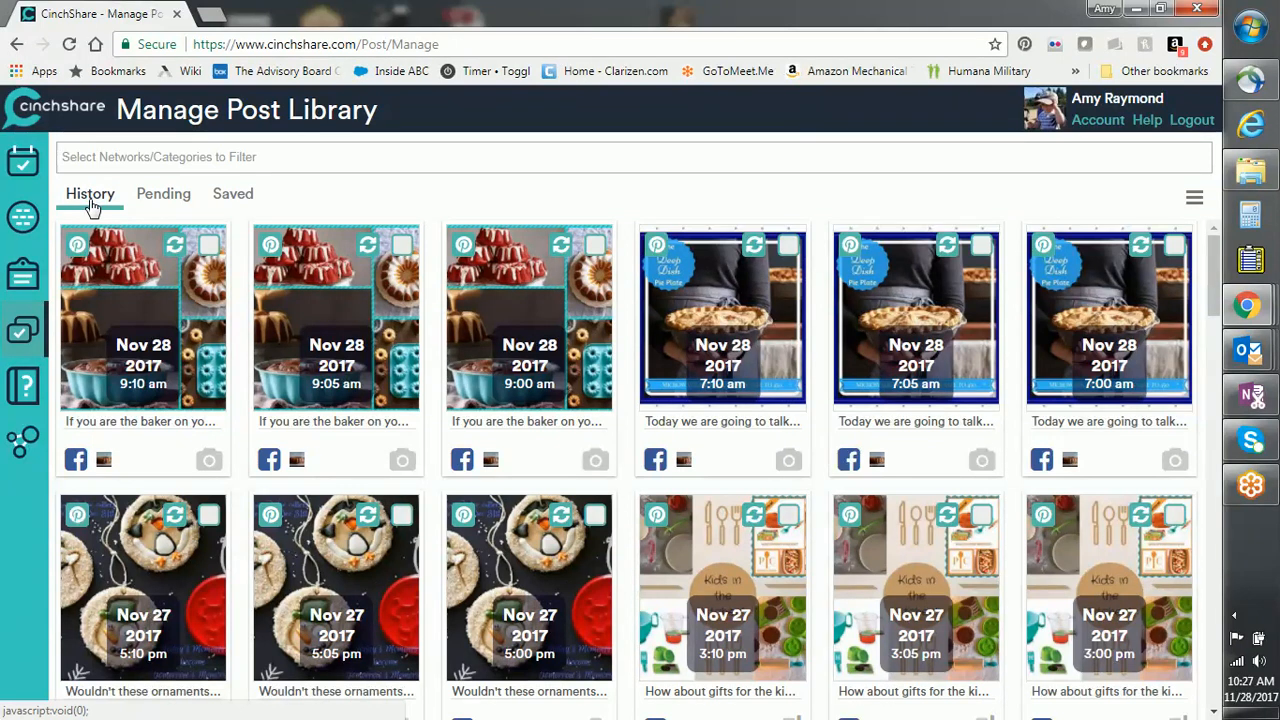
pyautogui.click(165, 150)
pyautogui.click(165, 150)
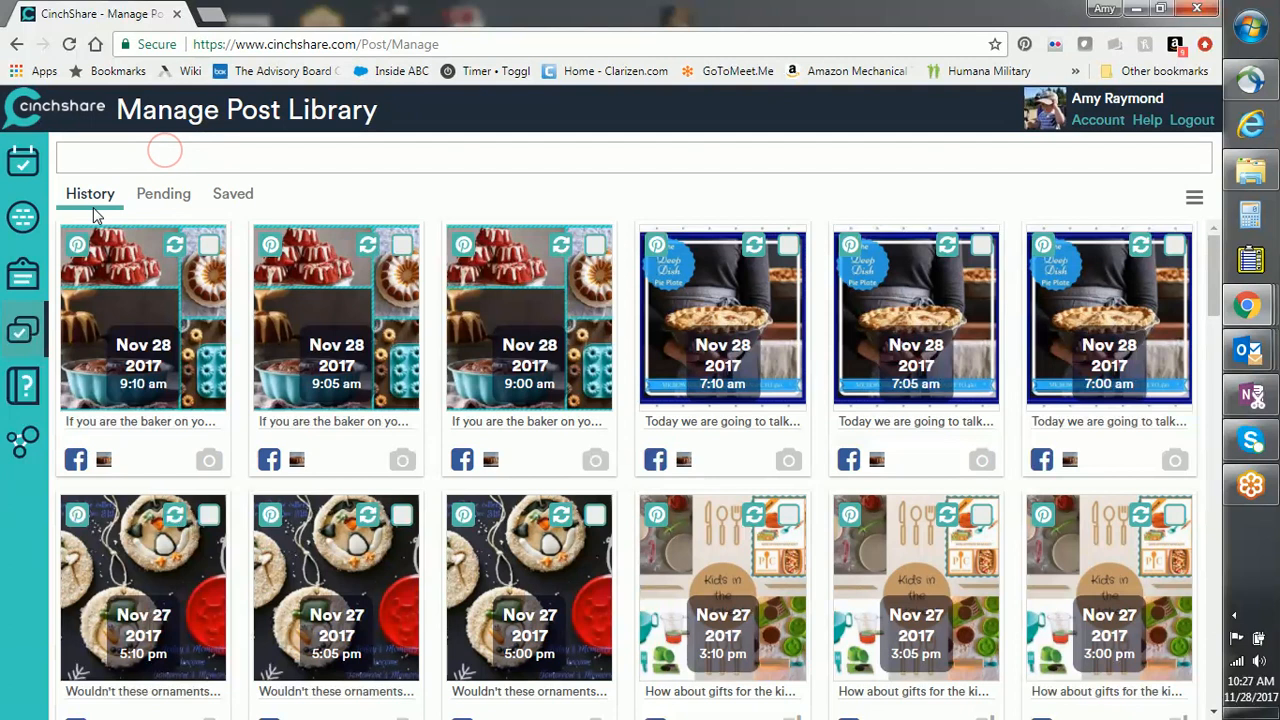
pyautogui.click(127, 160)
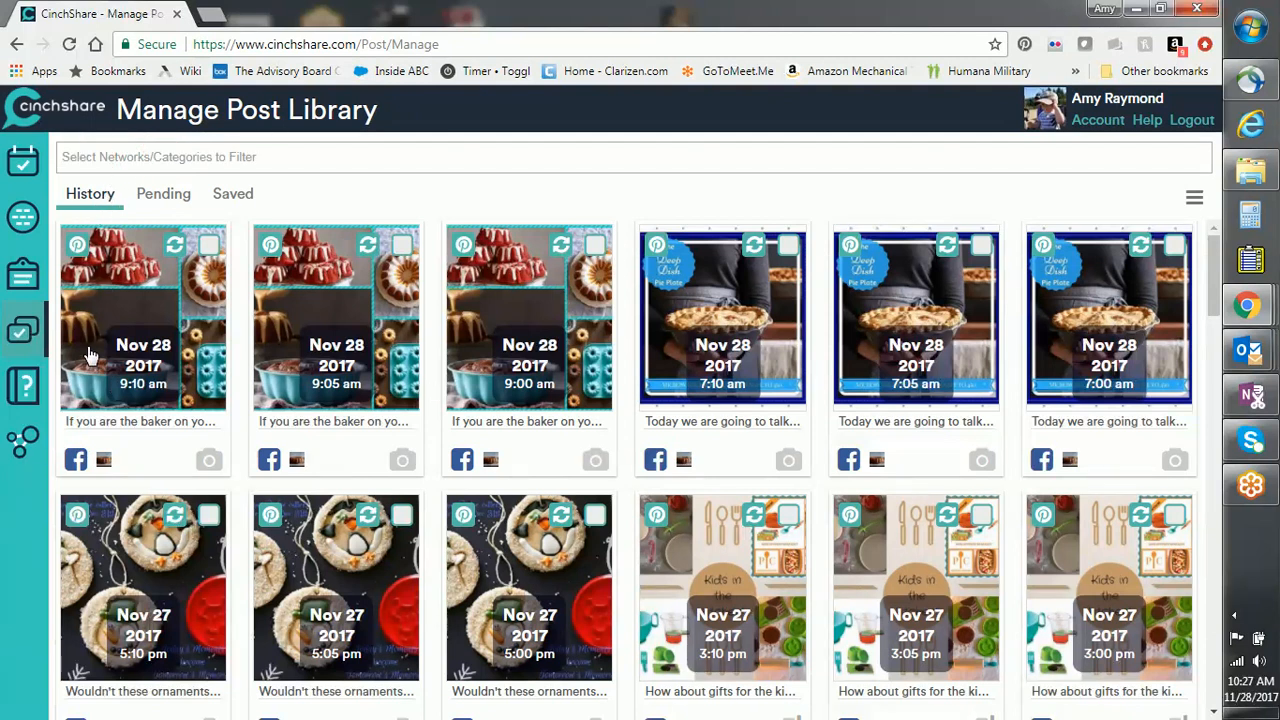
pyautogui.click(163, 196)
pyautogui.click(100, 197)
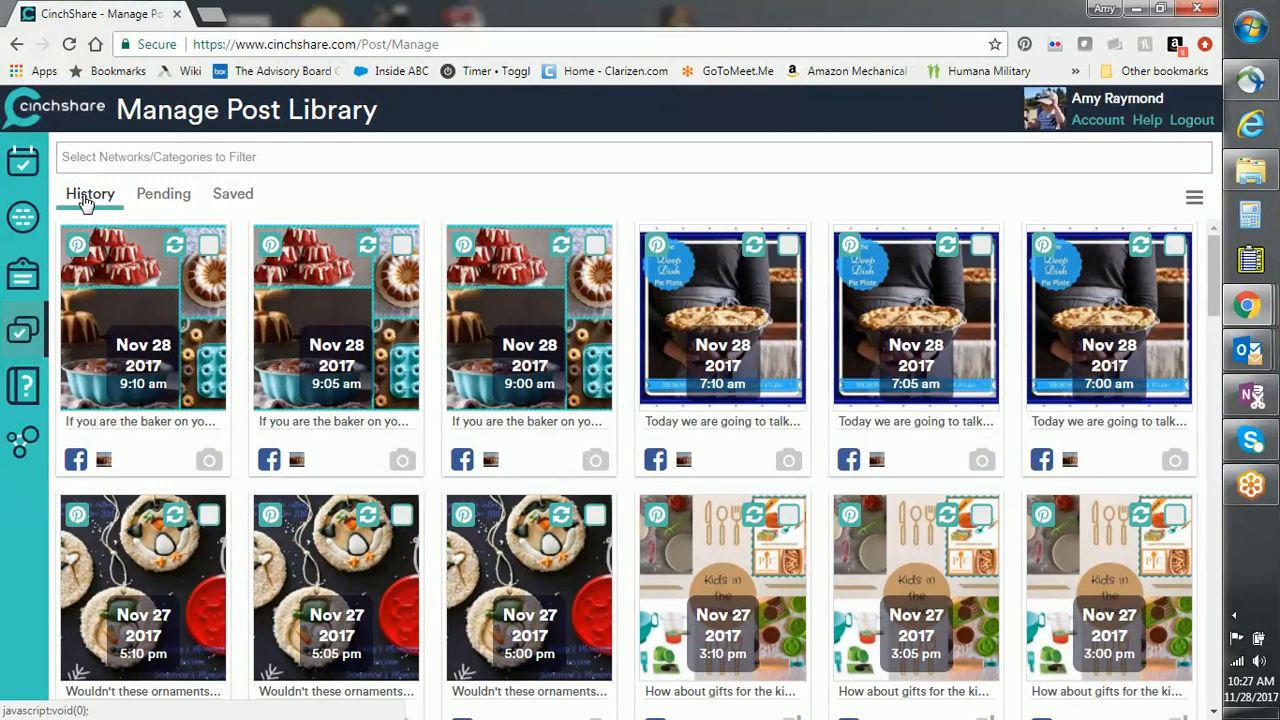
pyautogui.click(128, 160)
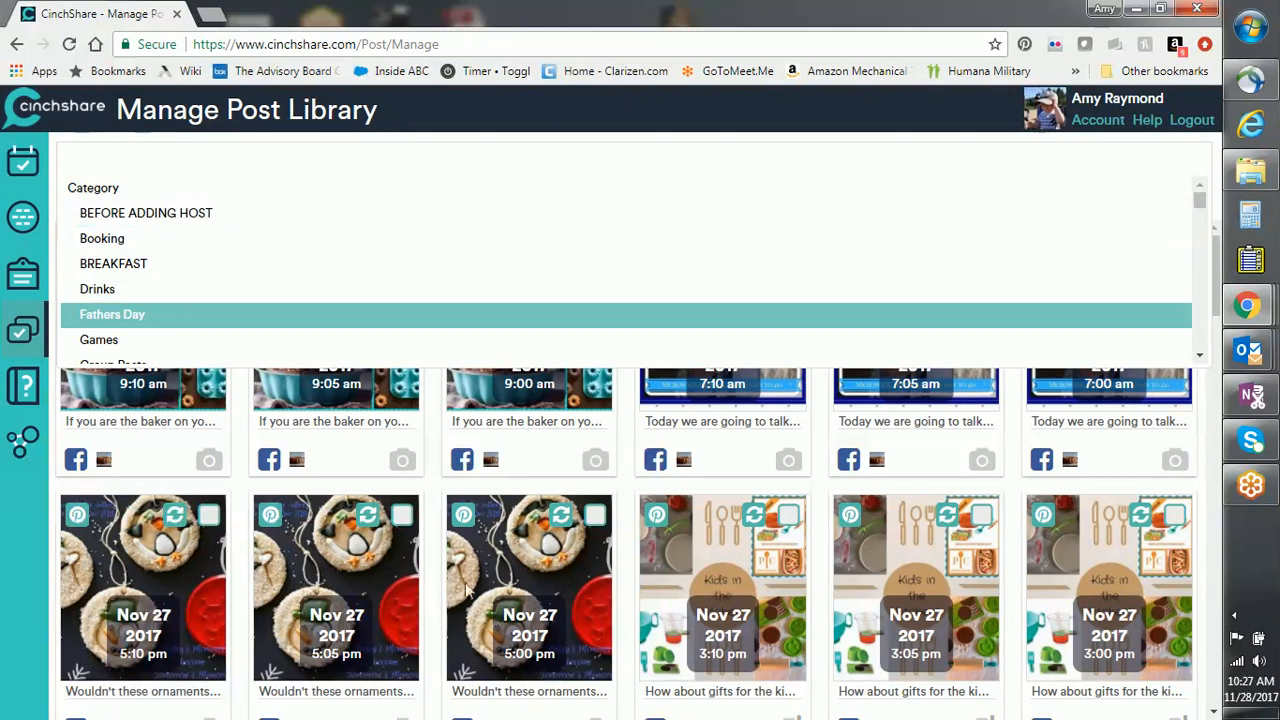
pyautogui.click(195, 159)
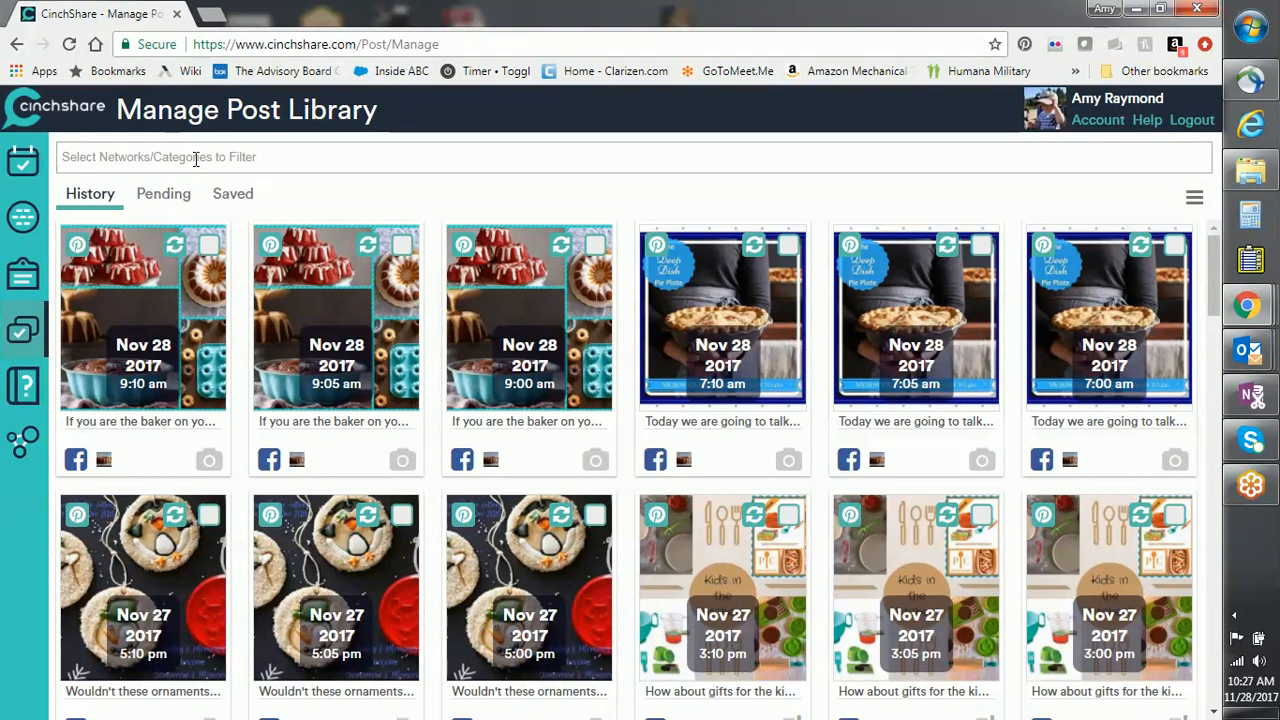
pyautogui.scroll(-20, 350, 505)
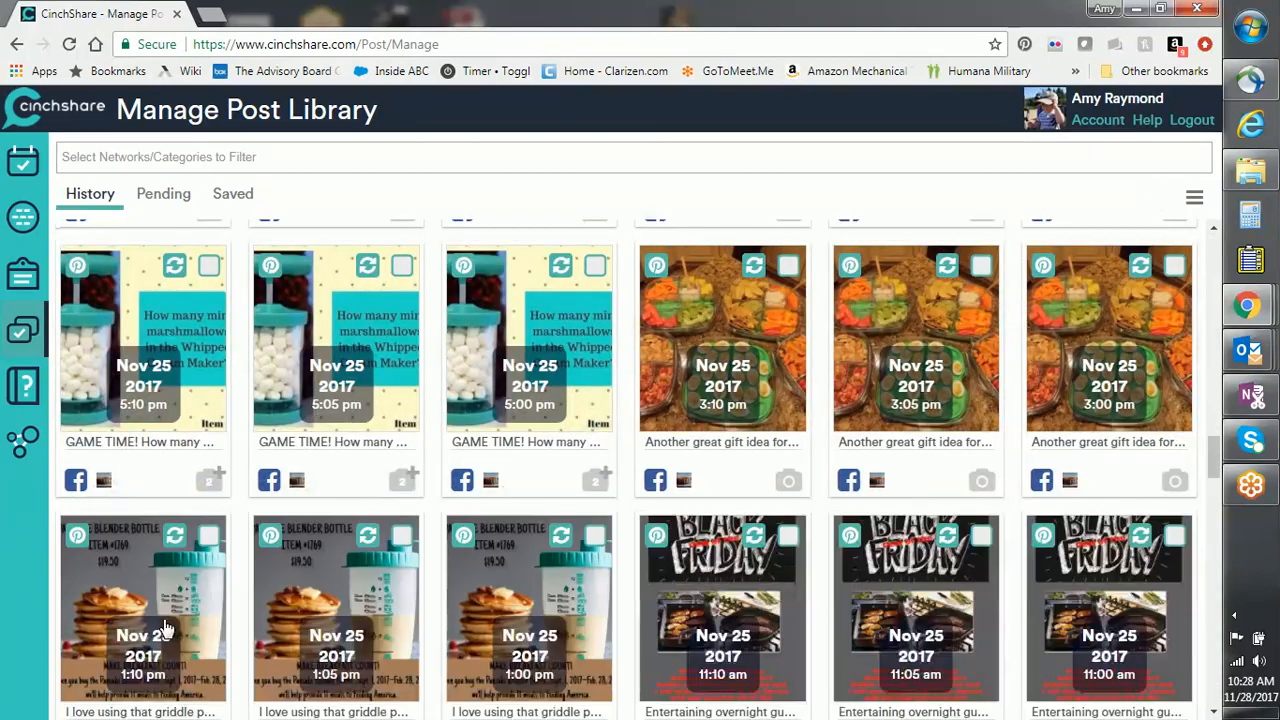
pyautogui.scroll(-15, 350, 505)
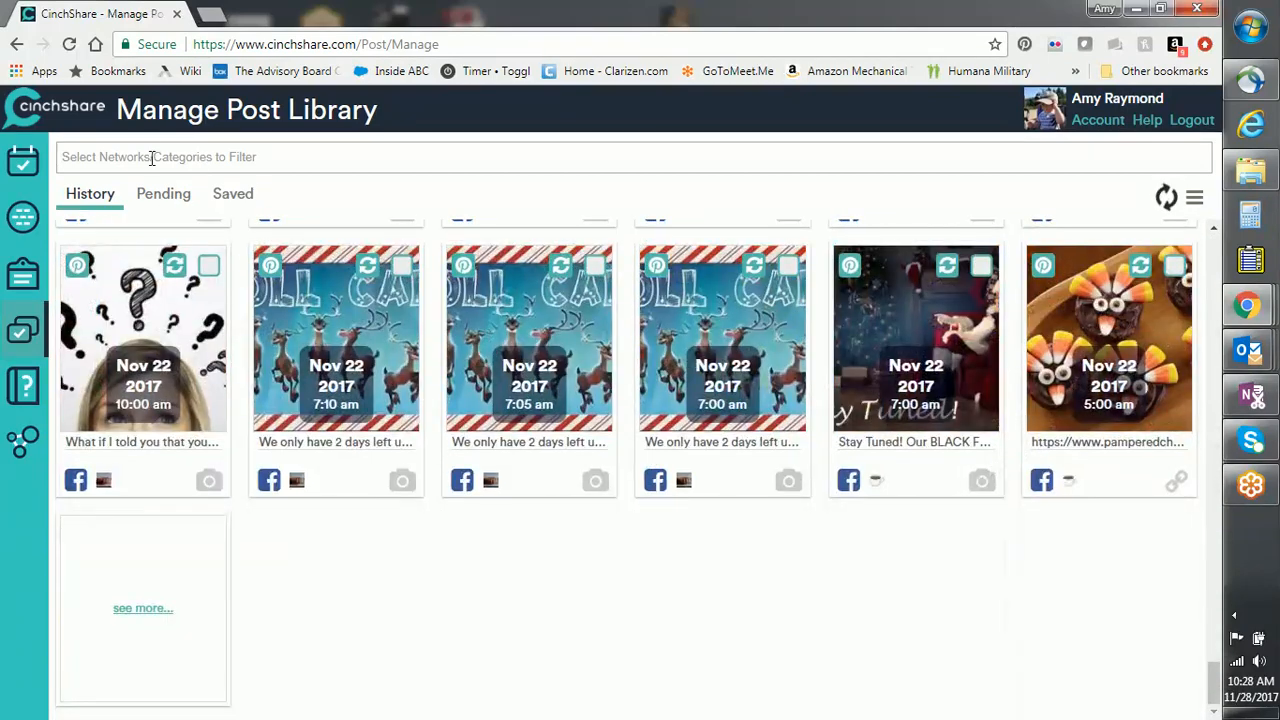
# Step: Filter the post History by the host's name to the 11/24/2017 ONLINE Pampered Chef Party event
pyautogui.click(147, 154)
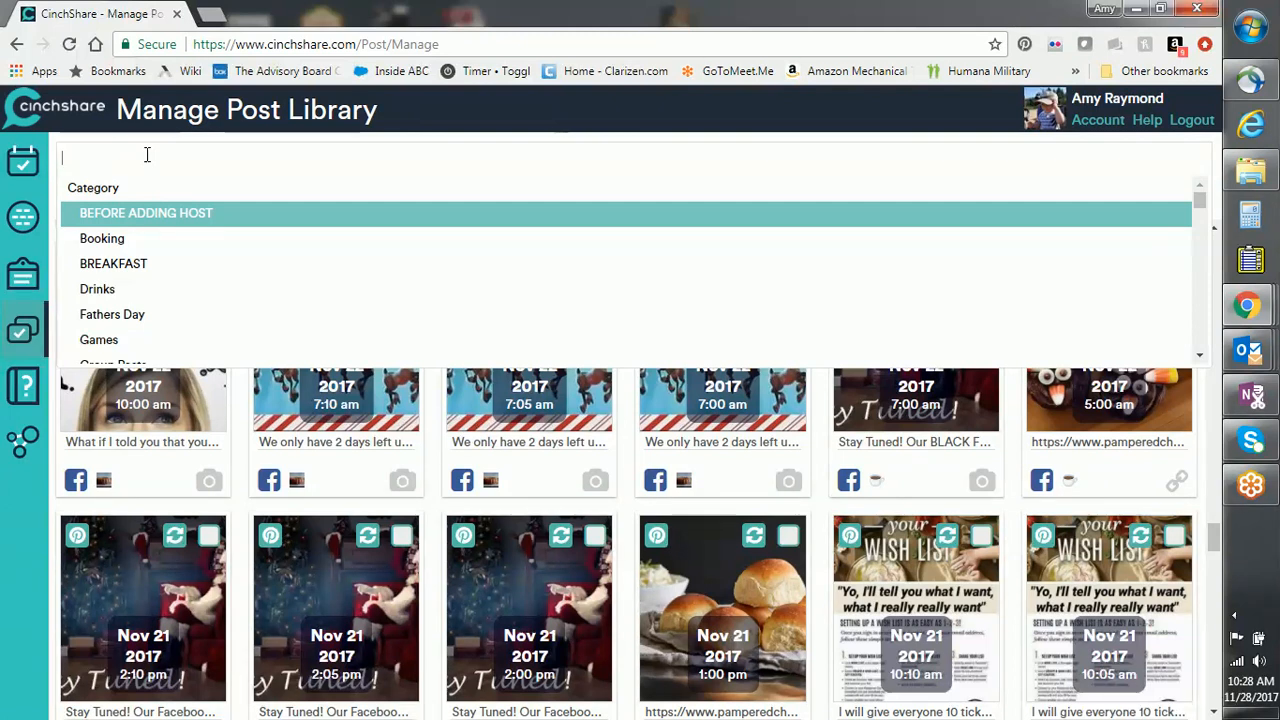
pyautogui.write('alicia')
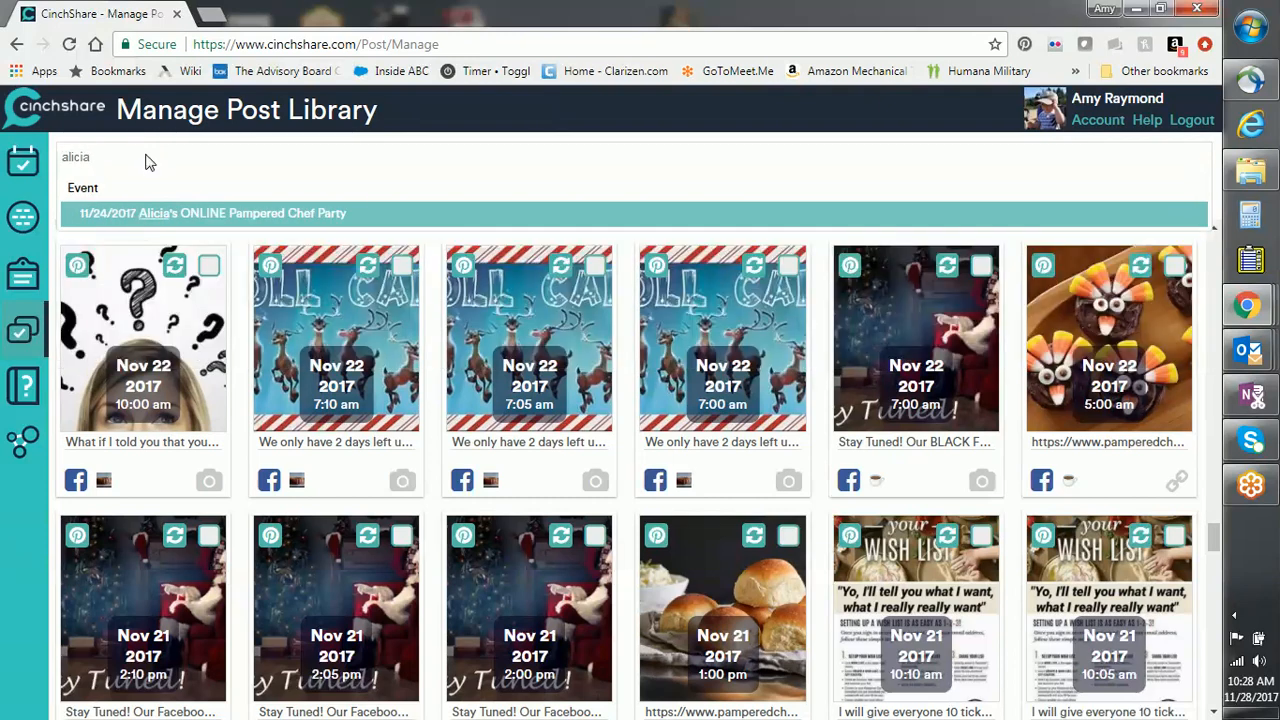
pyautogui.press('Return')
pyautogui.scroll(-8, 703, 474)
pyautogui.scroll(-2, 703, 477)
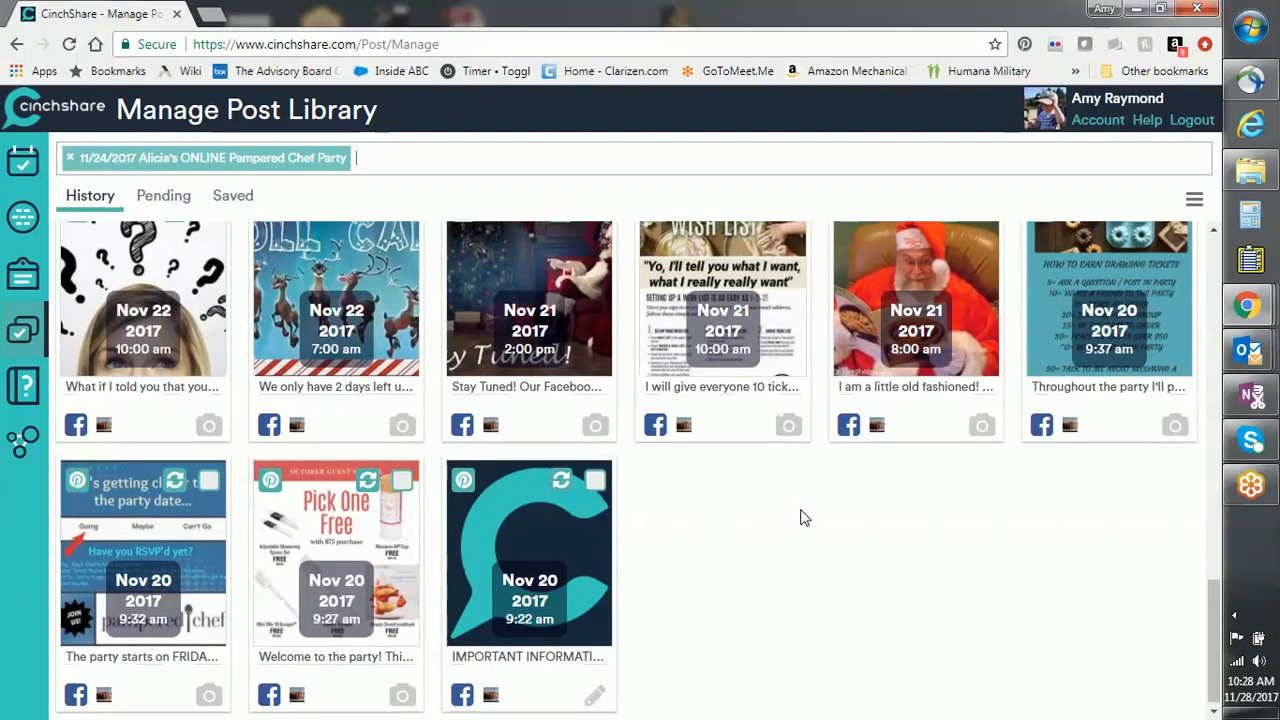
pyautogui.scroll(8, 803, 517)
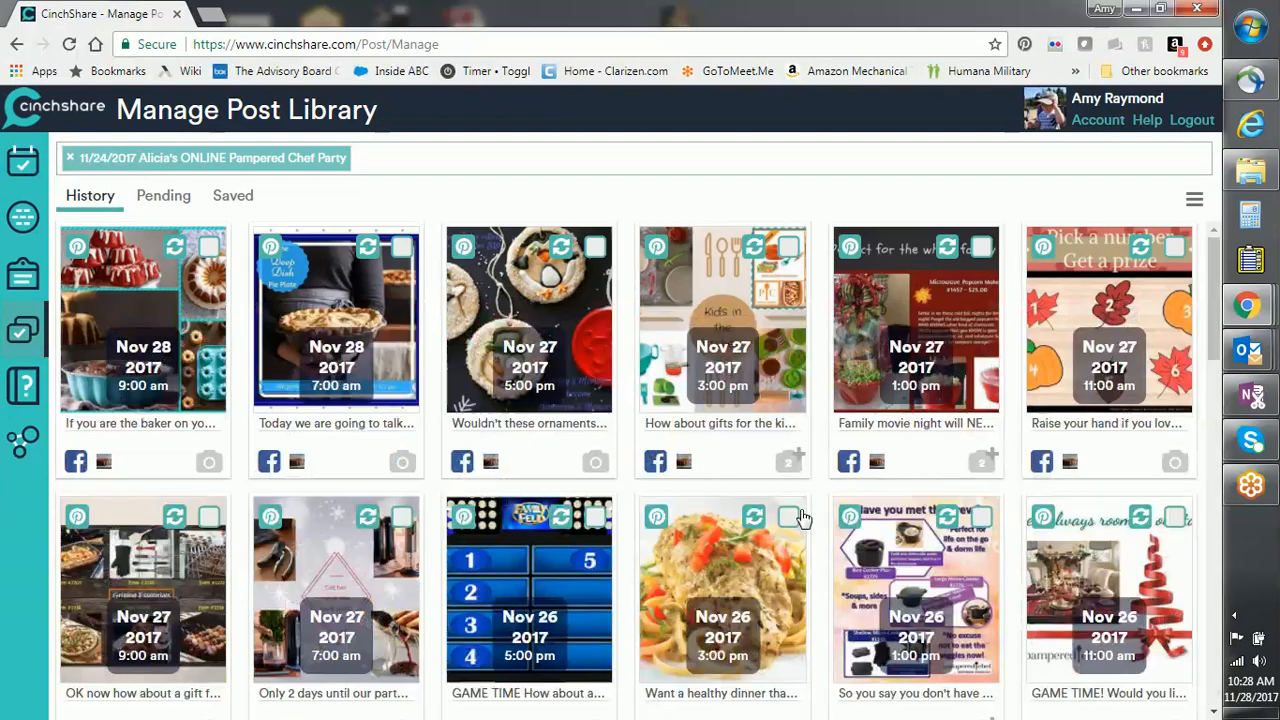
pyautogui.click(1194, 200)
pyautogui.scroll(-10, 1208, 262)
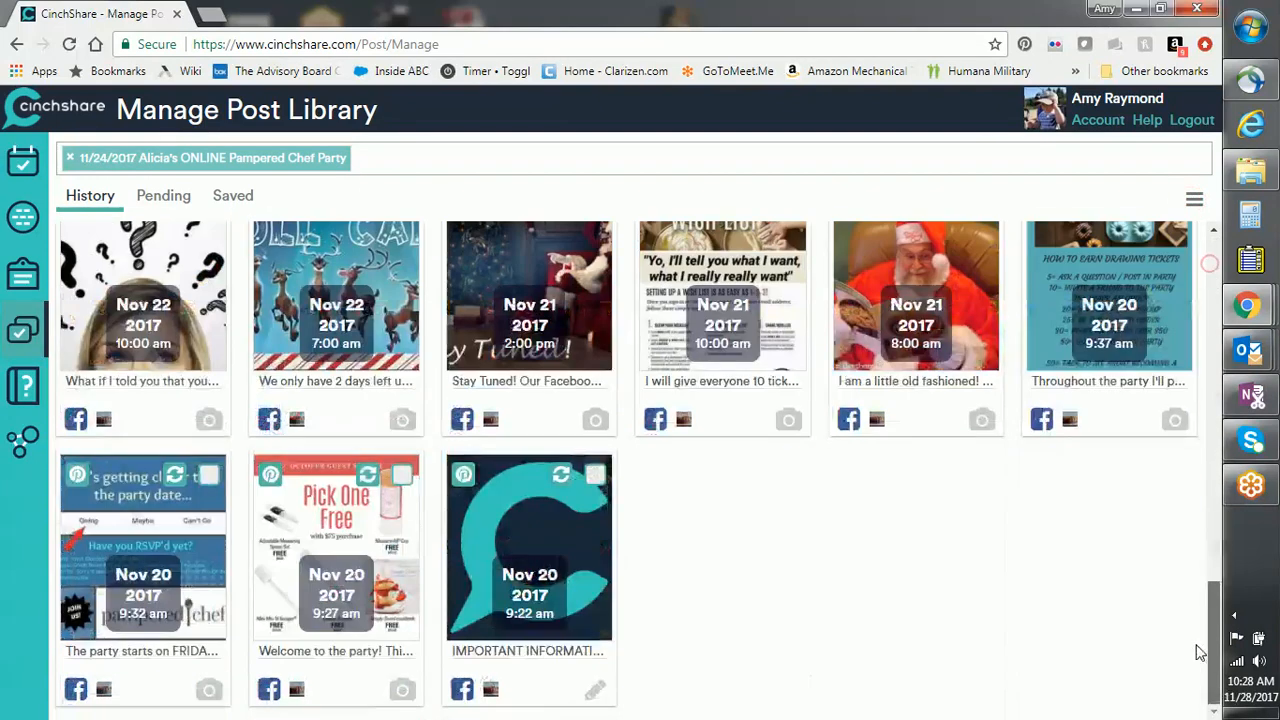
pyautogui.scroll(2, 1208, 262)
pyautogui.scroll(8, 1208, 240)
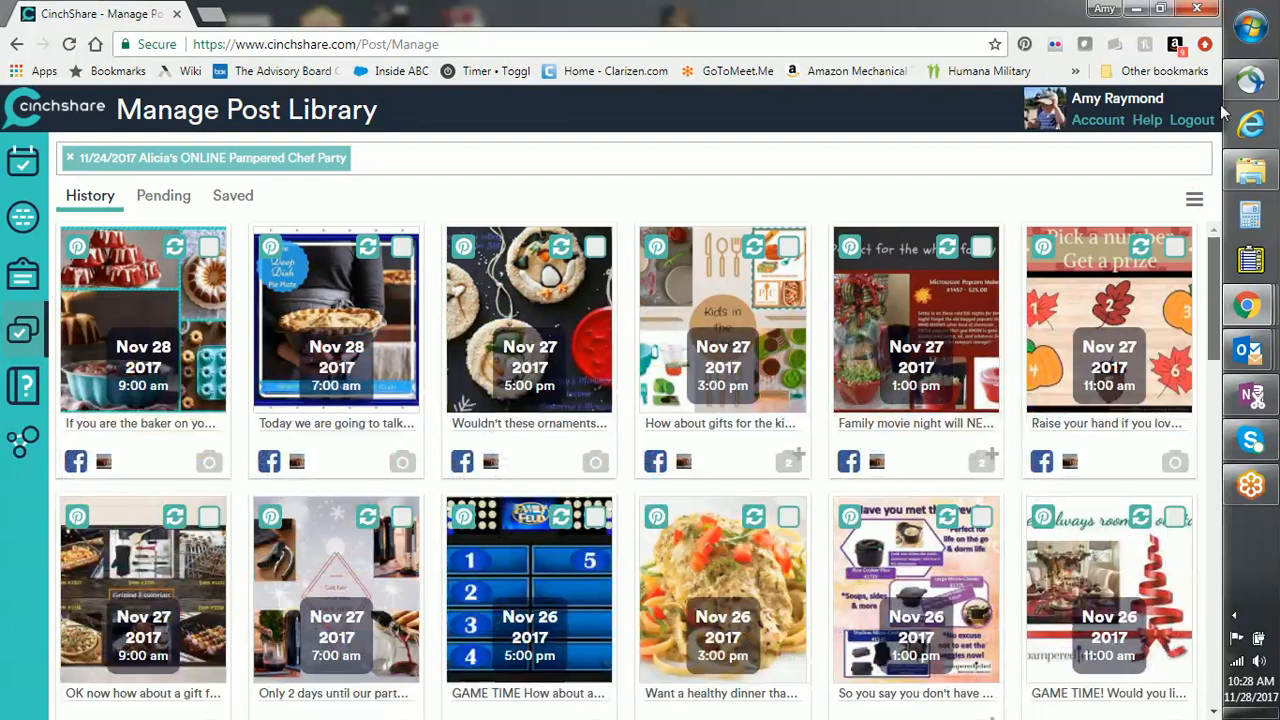
pyautogui.click(1194, 200)
pyautogui.click(1110, 263)
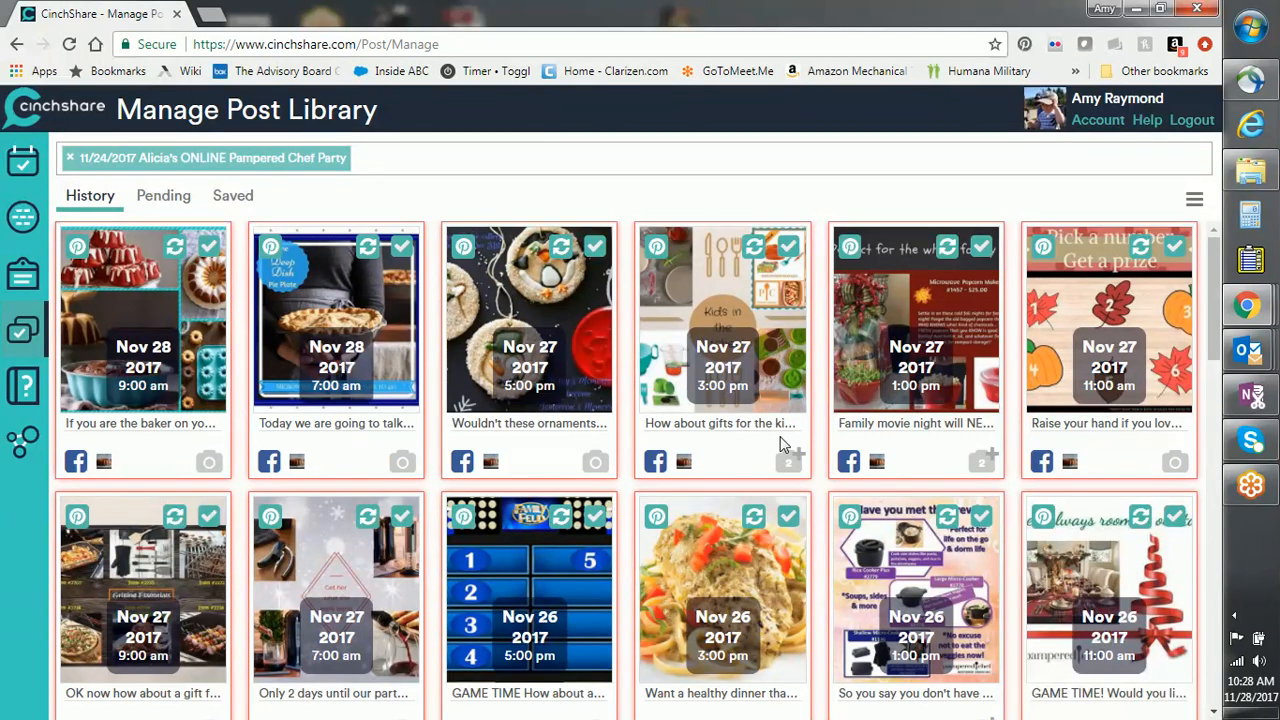
pyautogui.moveTo(1213, 350); pyautogui.dragTo(1195, 700)
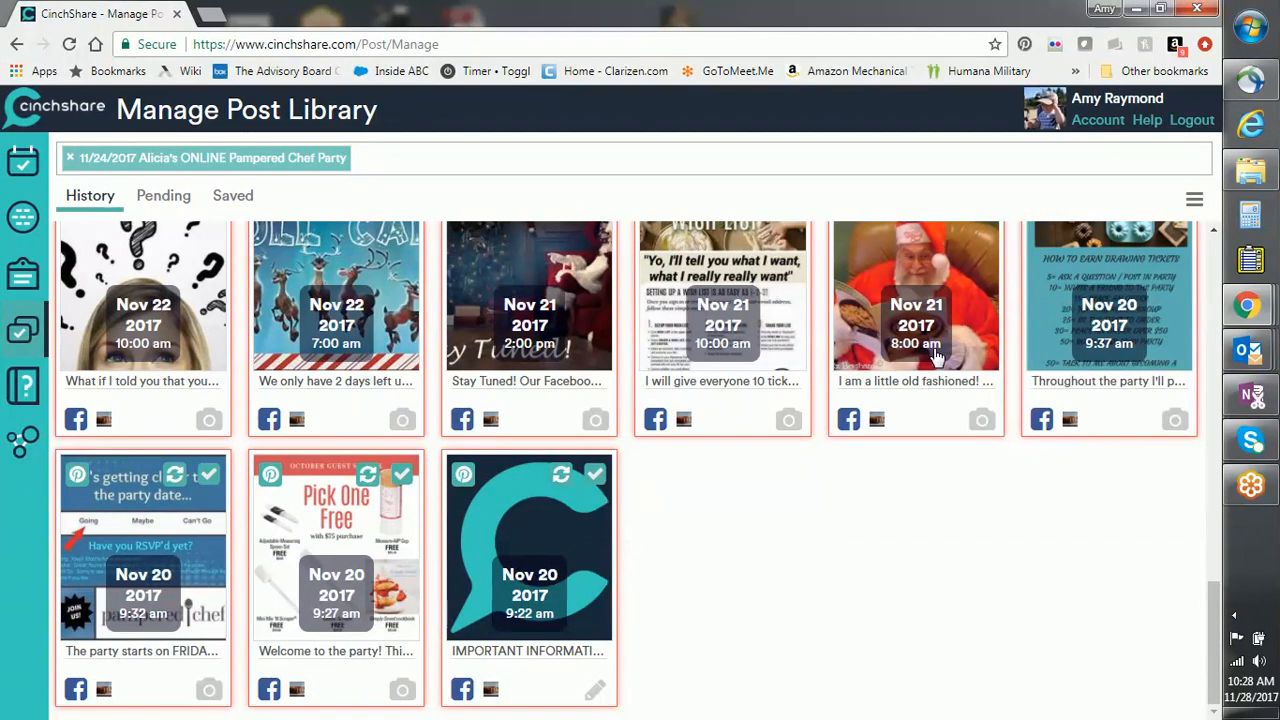
pyautogui.scroll(1, 937, 355)
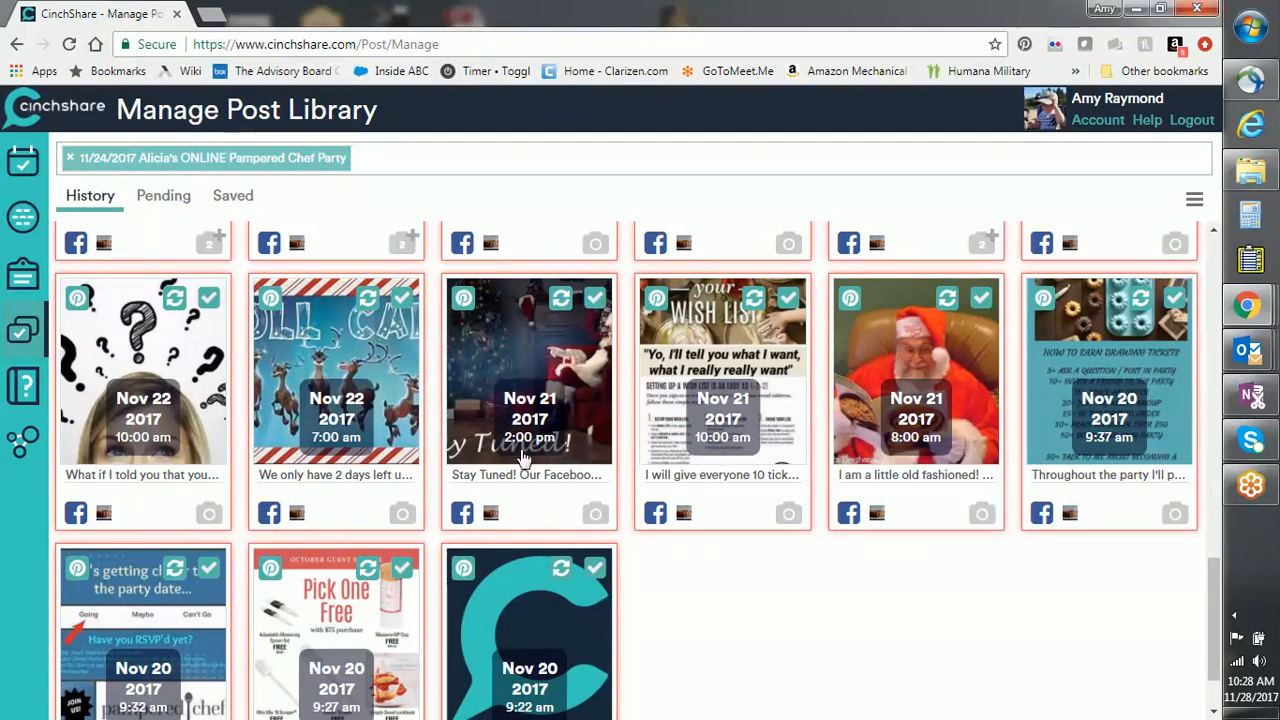
pyautogui.scroll(2, 400, 474)
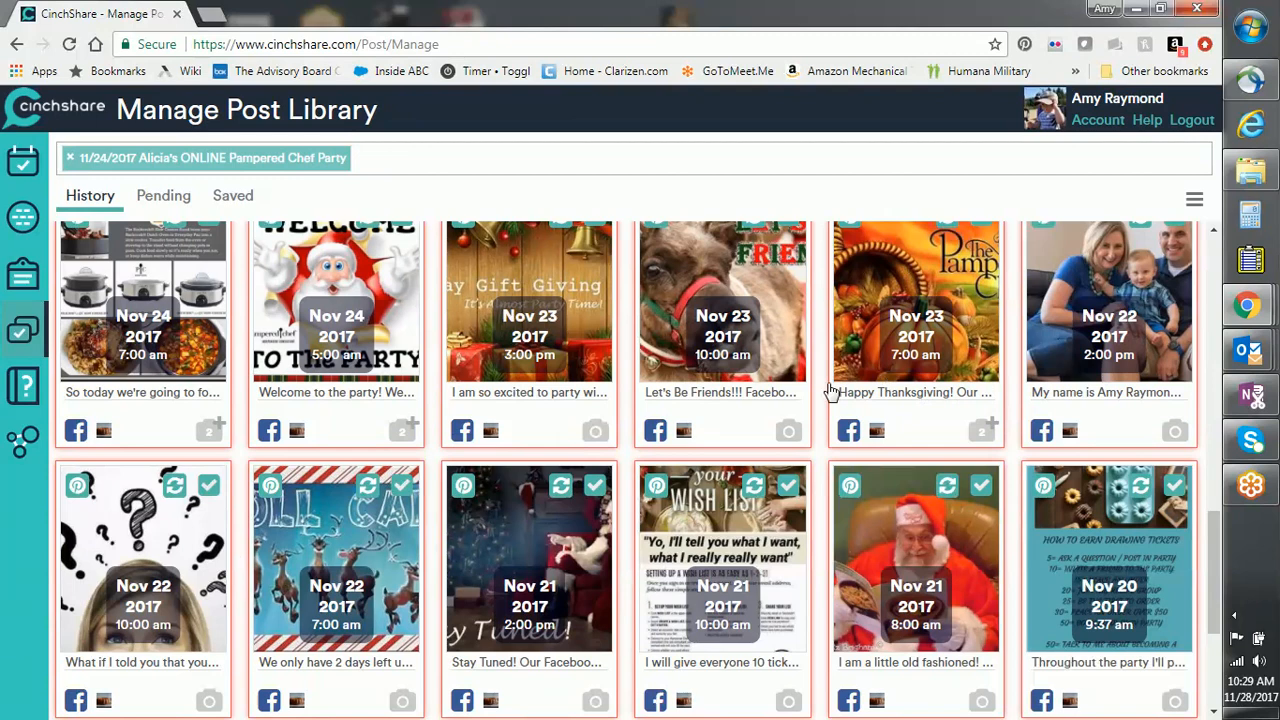
pyautogui.scroll(2, 508, 380)
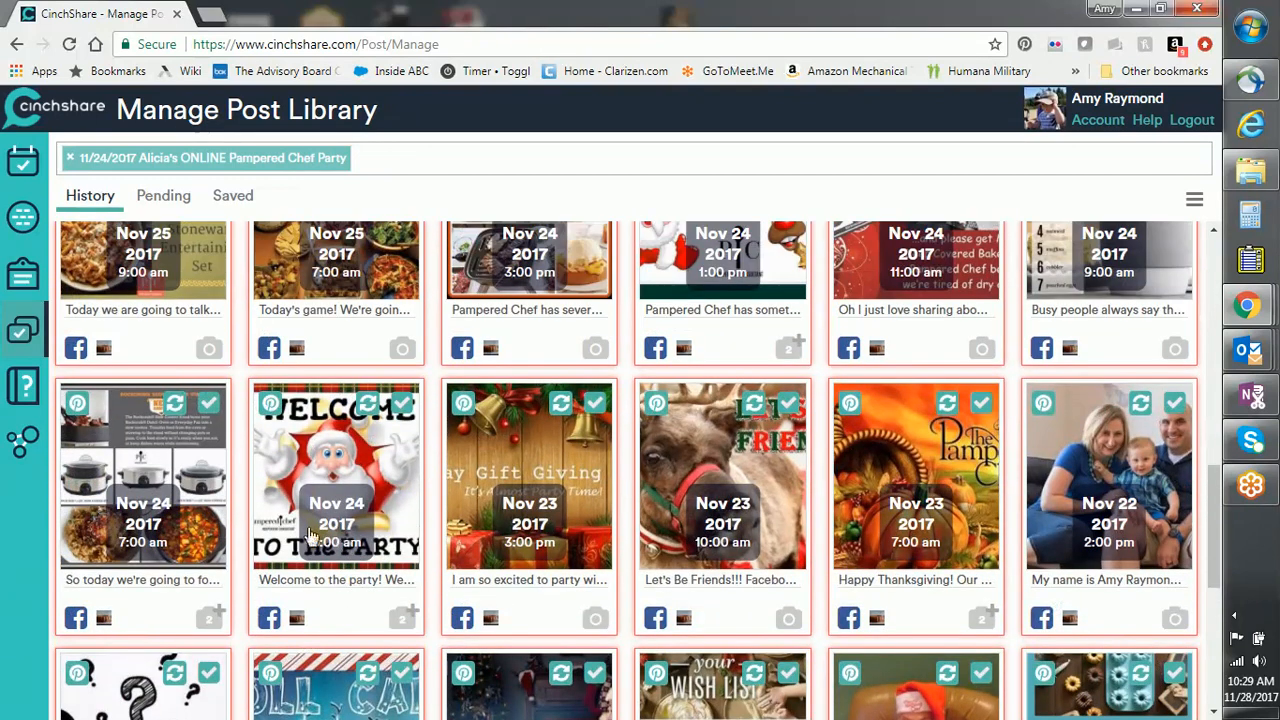
pyautogui.scroll(2, 1120, 400)
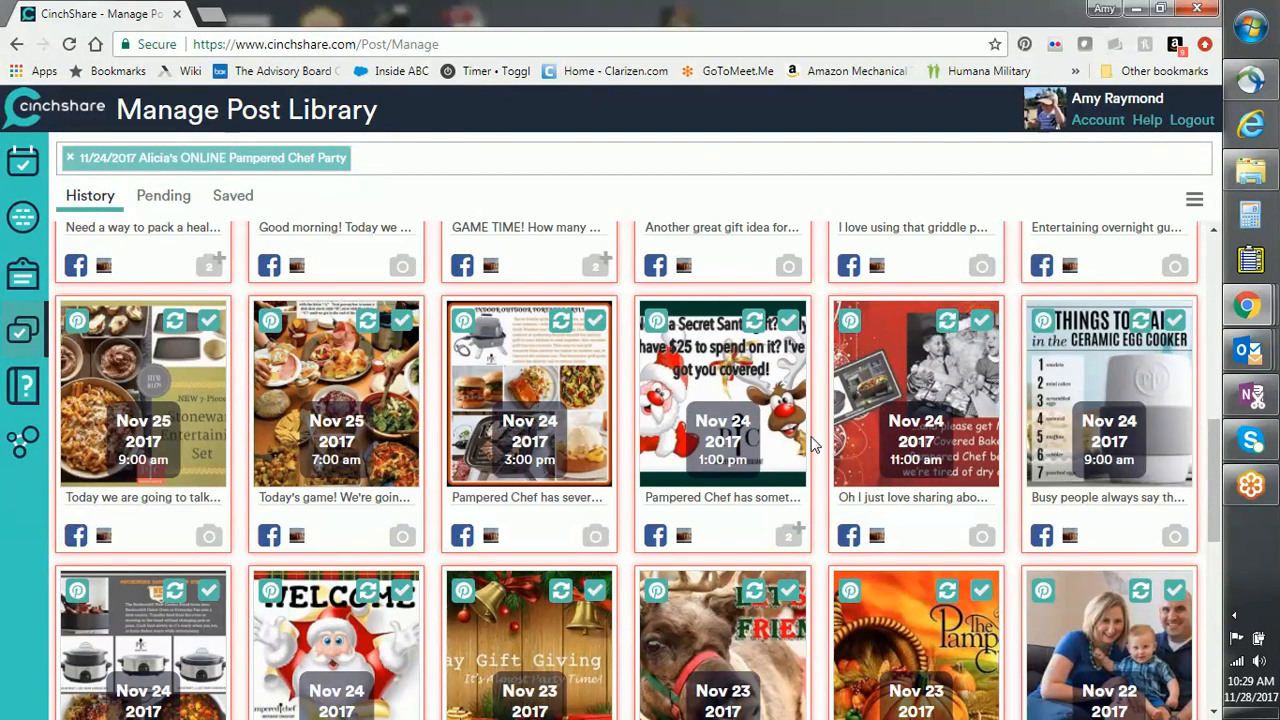
pyautogui.scroll(-7, 812, 444)
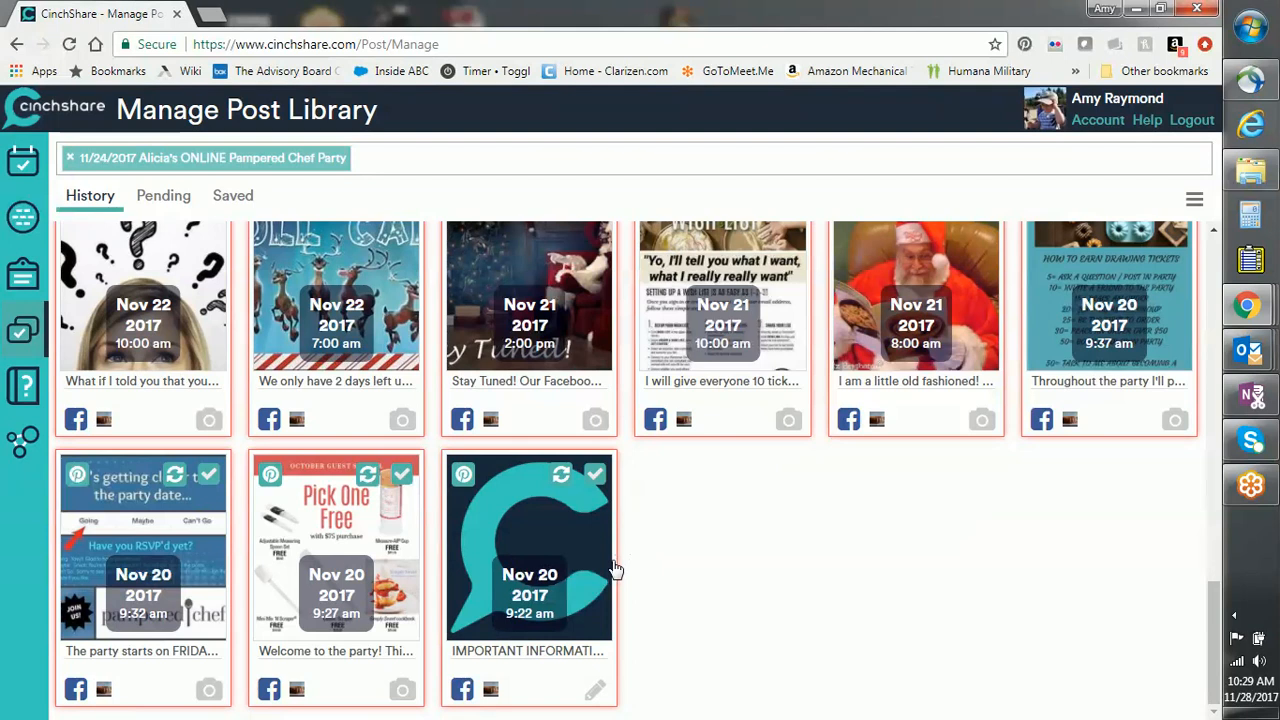
# Step: Uncheck the Nov 20 9:27, 9:32 and 9:37 am posts to leave them out
pyautogui.scroll(1, 703, 569)
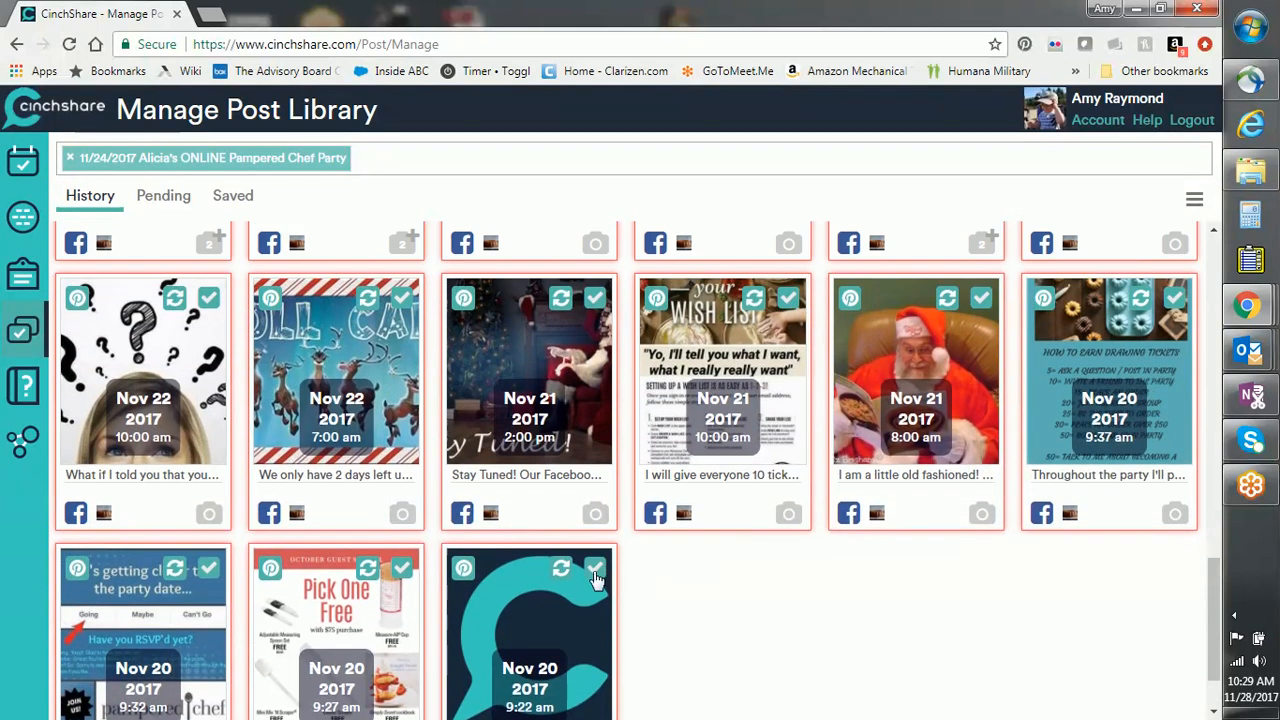
pyautogui.click(401, 568)
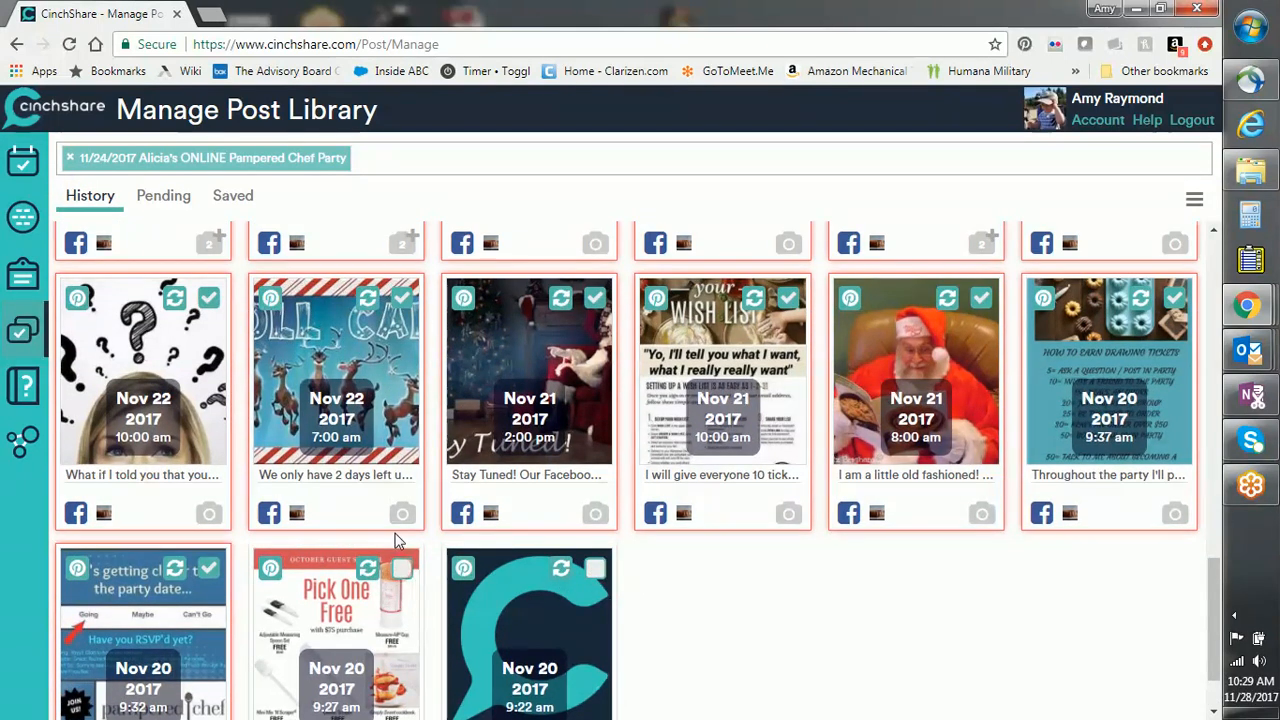
pyautogui.click(208, 568)
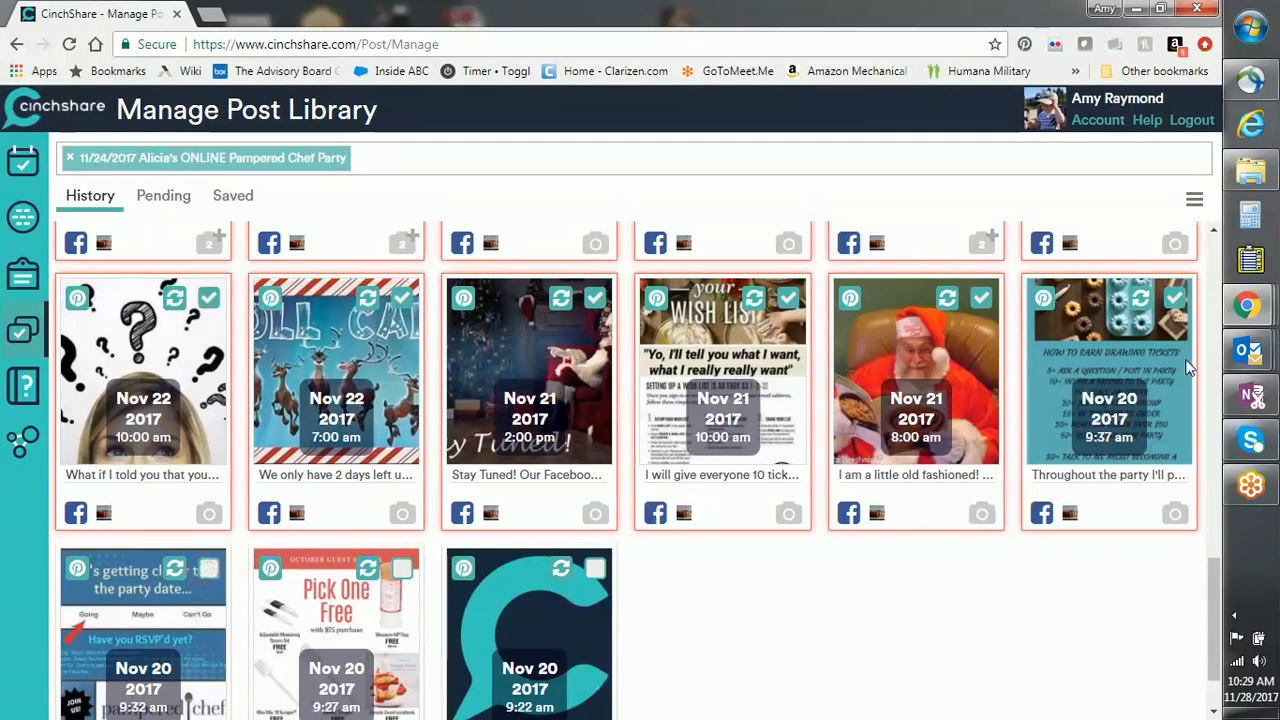
pyautogui.click(1172, 300)
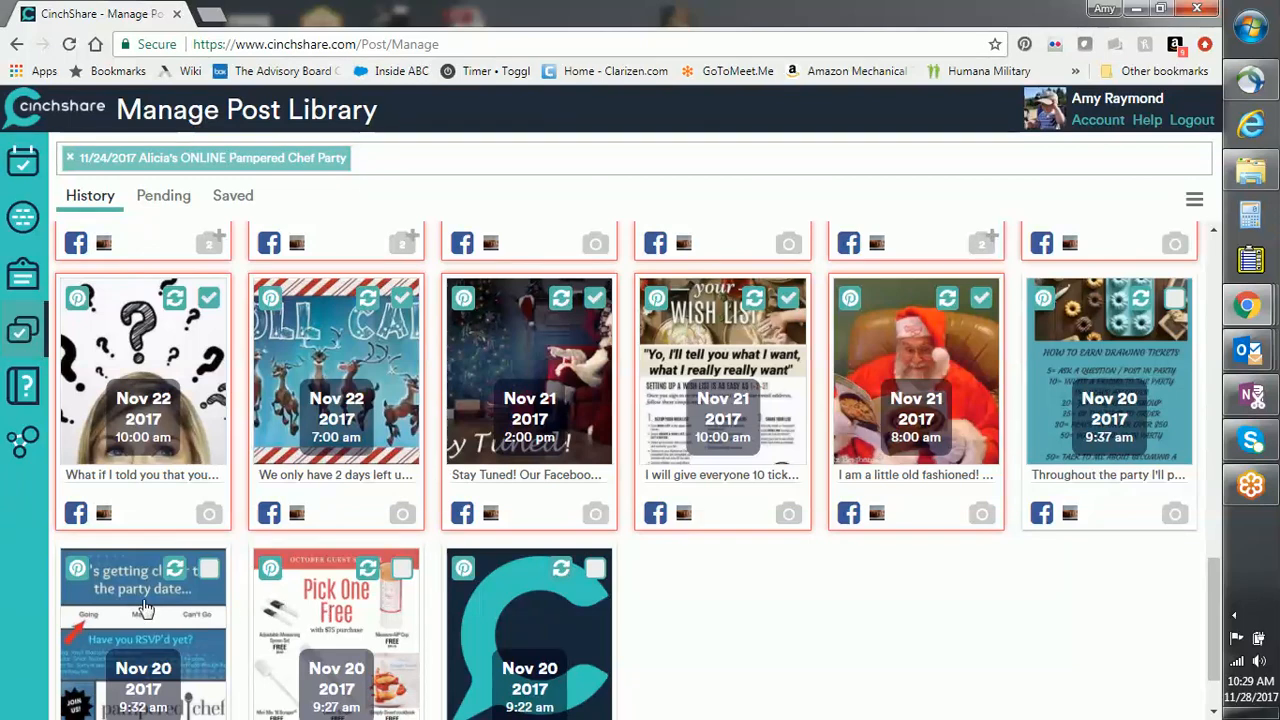
pyautogui.moveTo(1210, 613); pyautogui.dragTo(1213, 574)
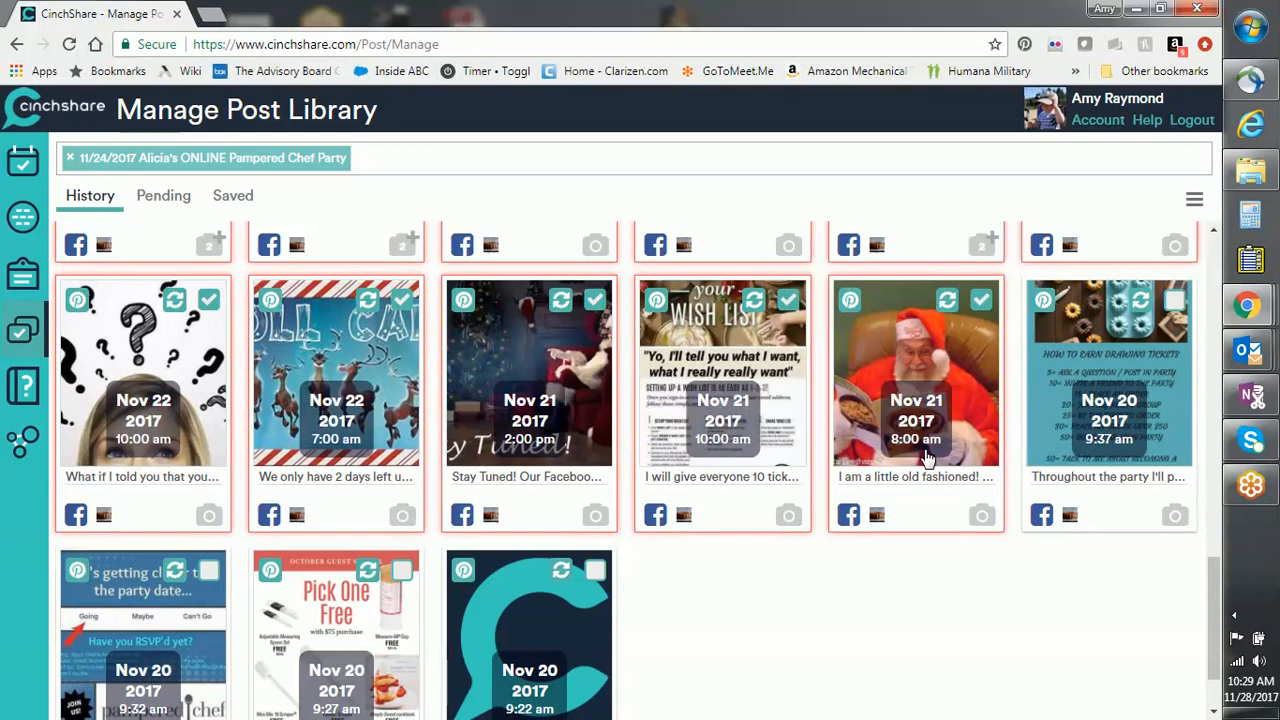
pyautogui.moveTo(1218, 620); pyautogui.dragTo(1206, 224)
# Step: Batch post the selected posts starting 12/01/2017 at 8:00 am, keeping their original intervals
pyautogui.click(1194, 199)
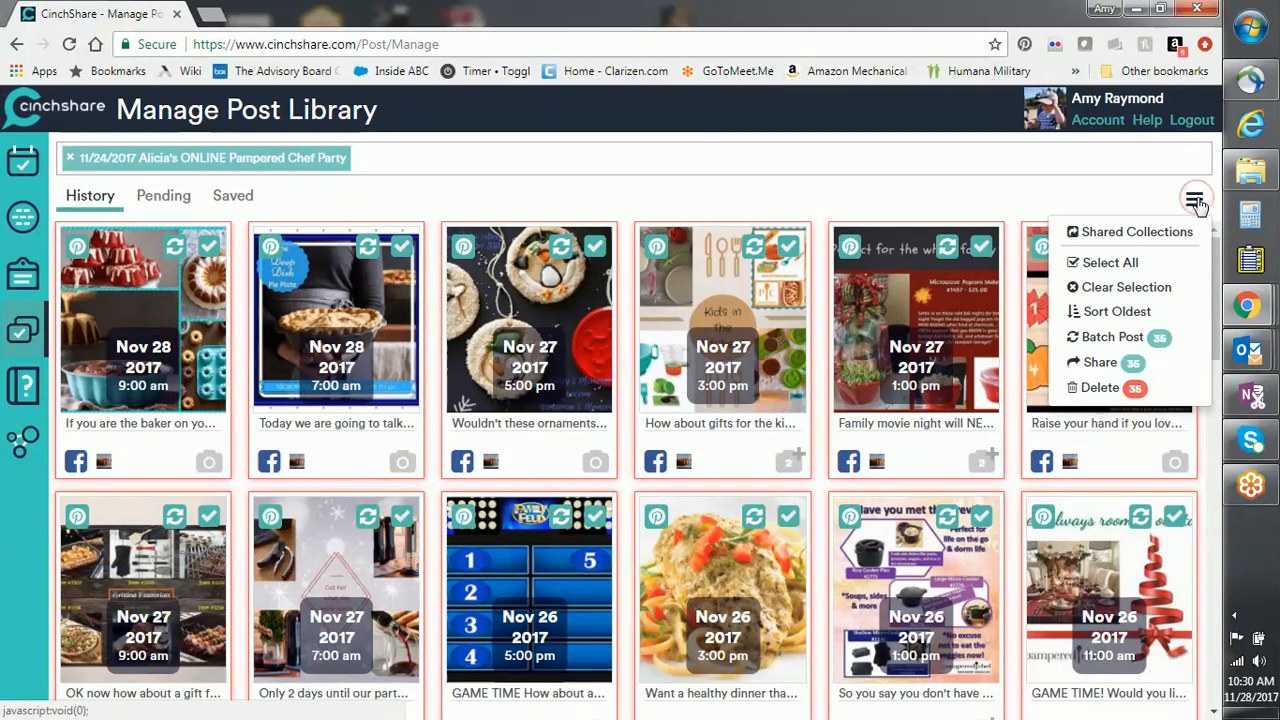
pyautogui.click(1106, 338)
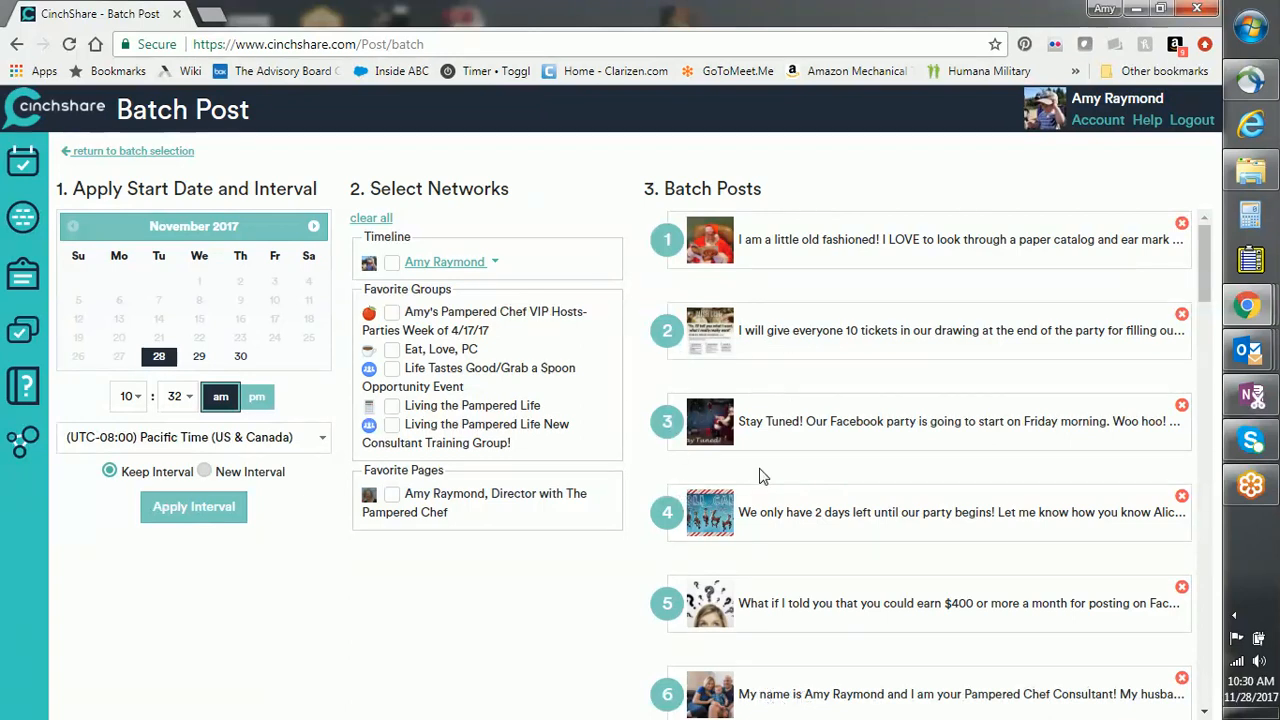
pyautogui.click(200, 358)
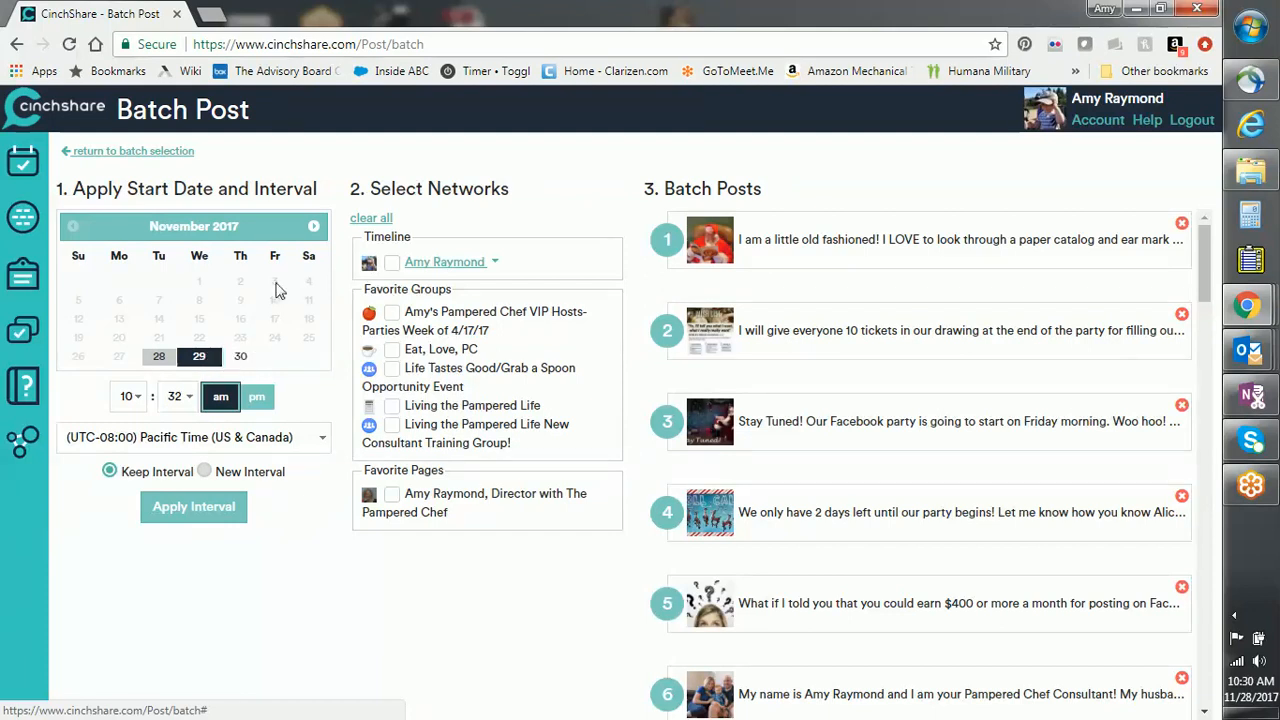
pyautogui.click(314, 231)
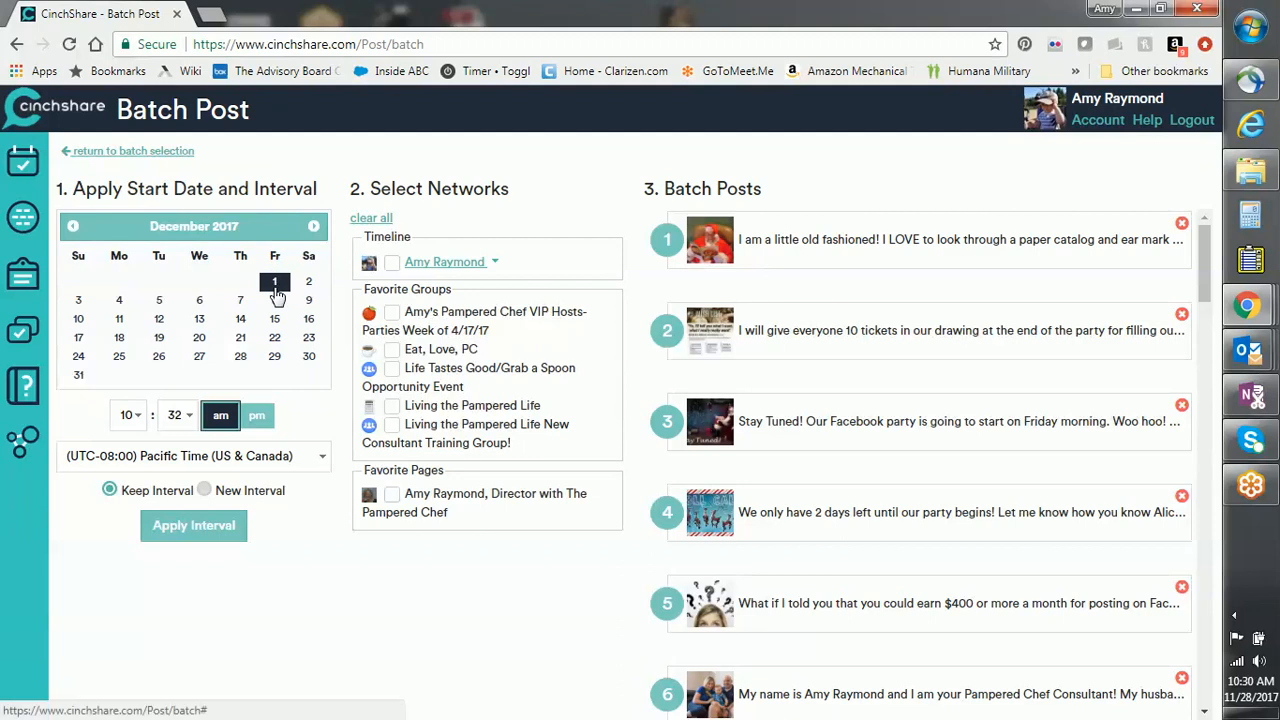
pyautogui.click(131, 415)
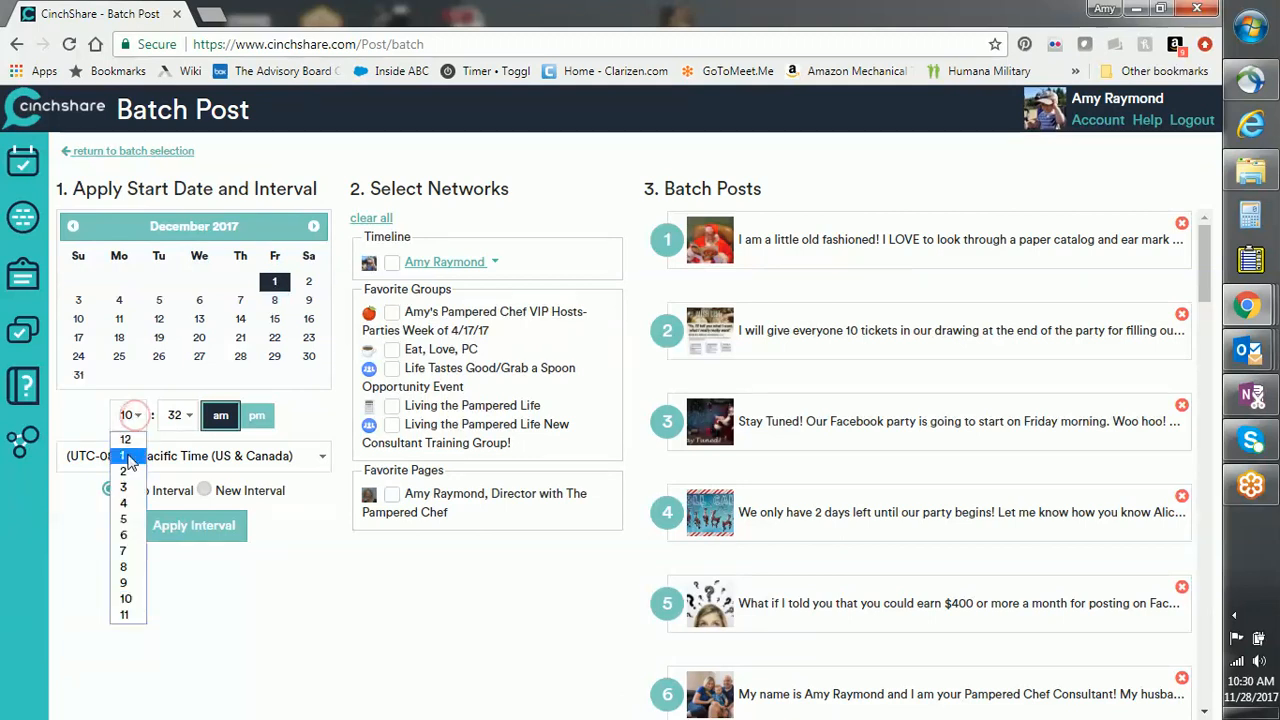
pyautogui.click(124, 567)
pyautogui.click(180, 415)
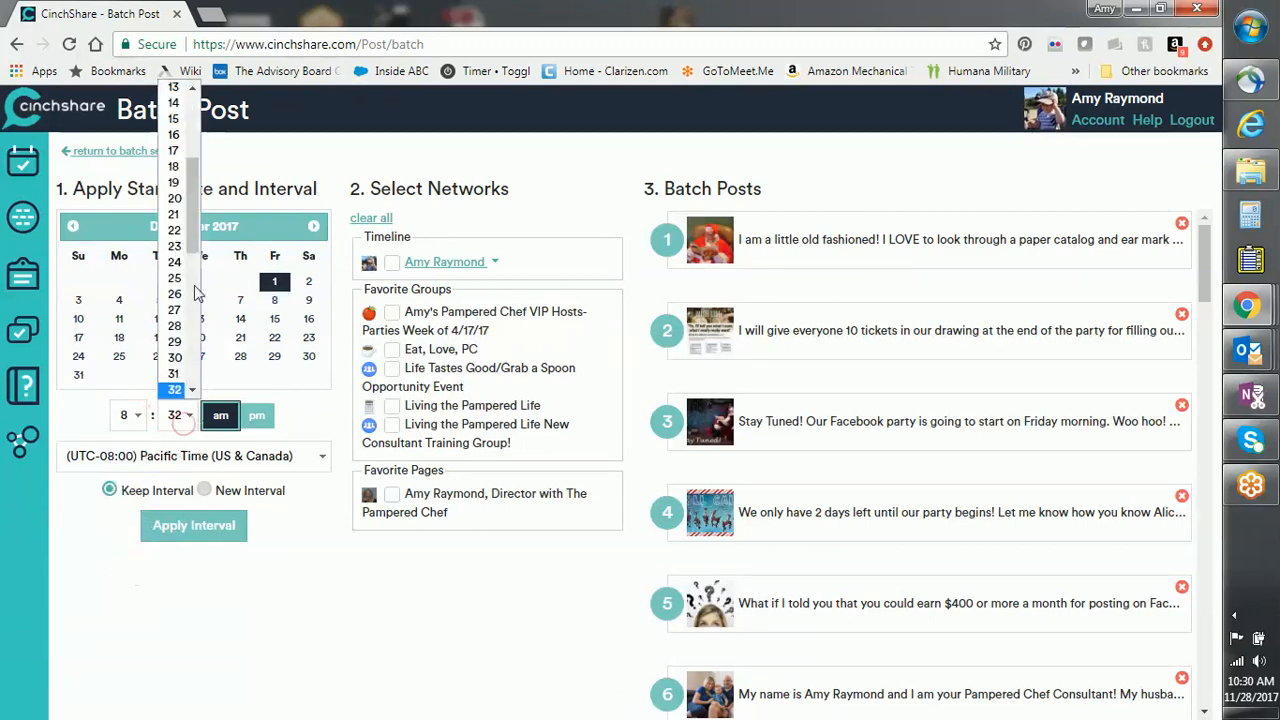
pyautogui.scroll(5, 180, 240)
pyautogui.click(174, 87)
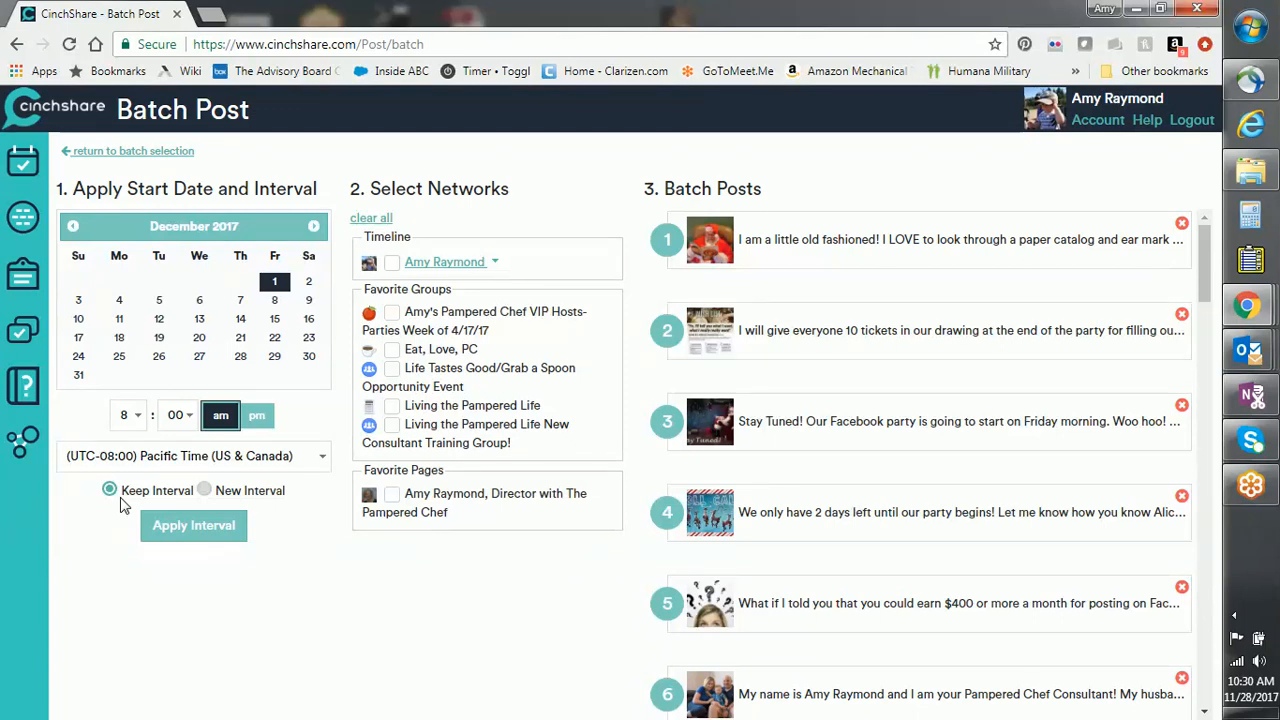
pyautogui.click(207, 540)
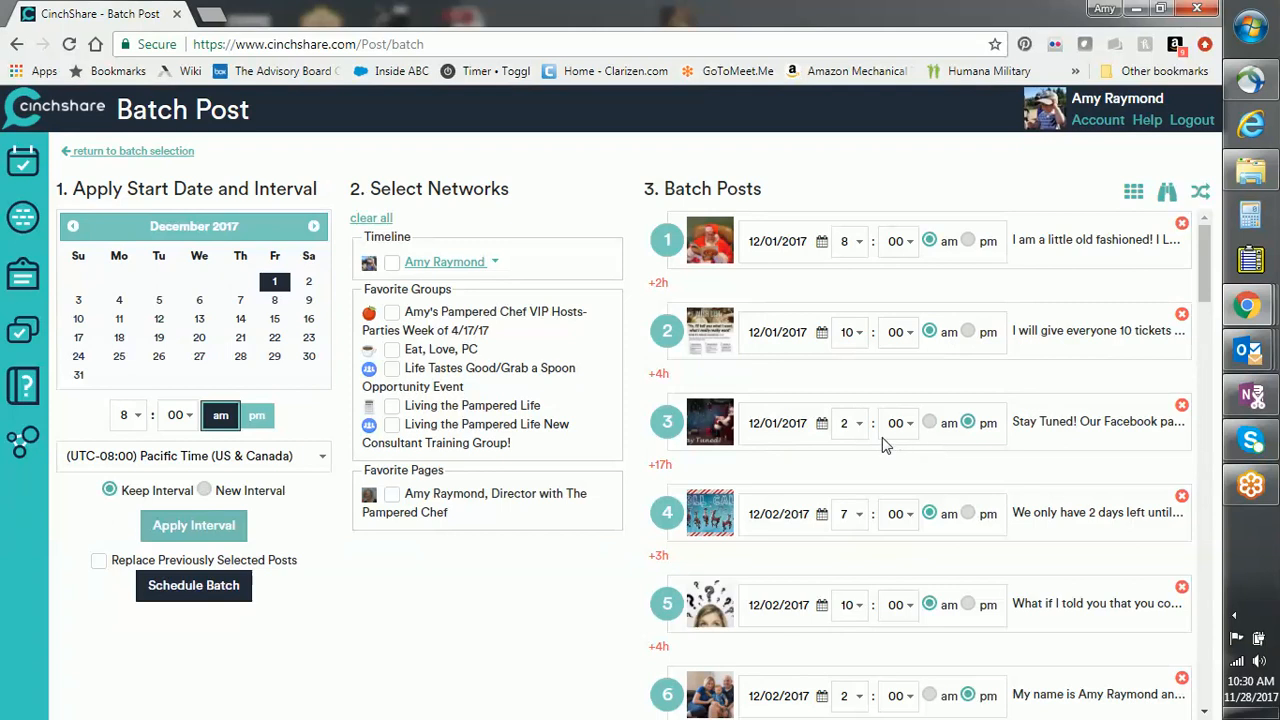
# Step: Schedule the batch into the 12/04/2017 online Pampered Chef party event on the Timeline
pyautogui.click(496, 266)
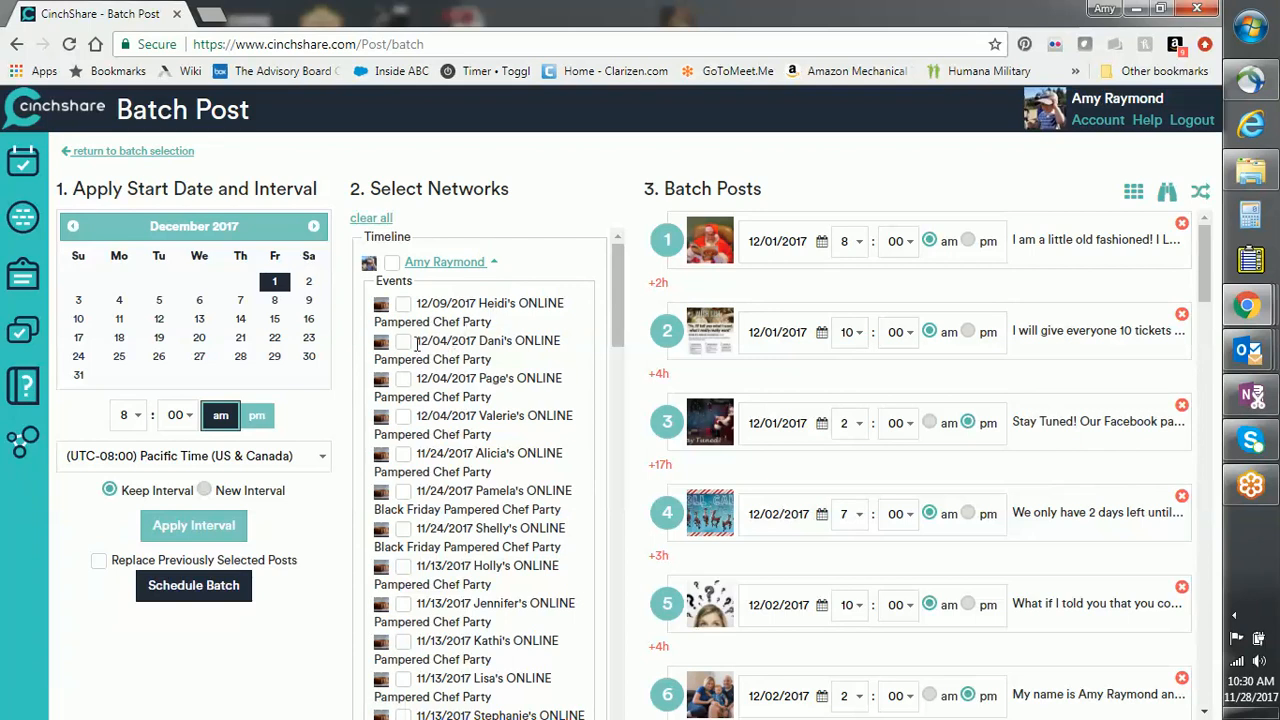
pyautogui.click(403, 342)
pyautogui.click(173, 587)
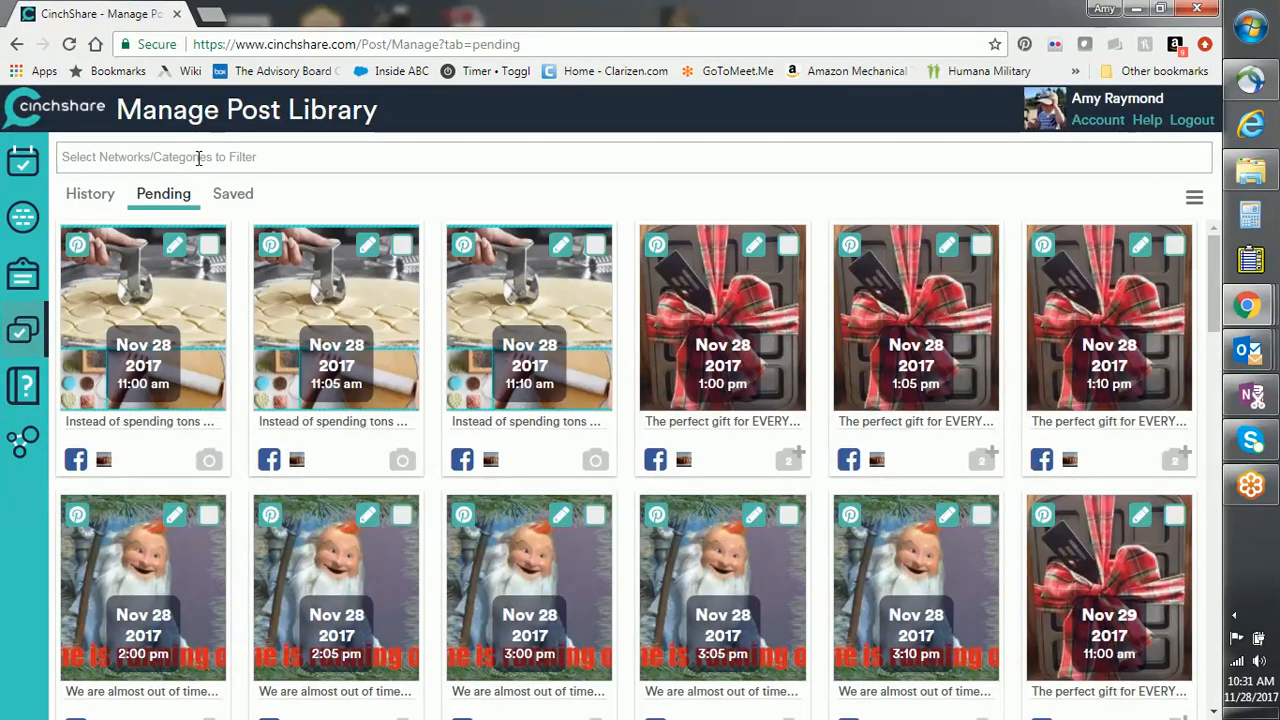
# Step: Filter the Pending posts by the new host's name to the 12/04/2017 party event and select all
pyautogui.click(199, 158)
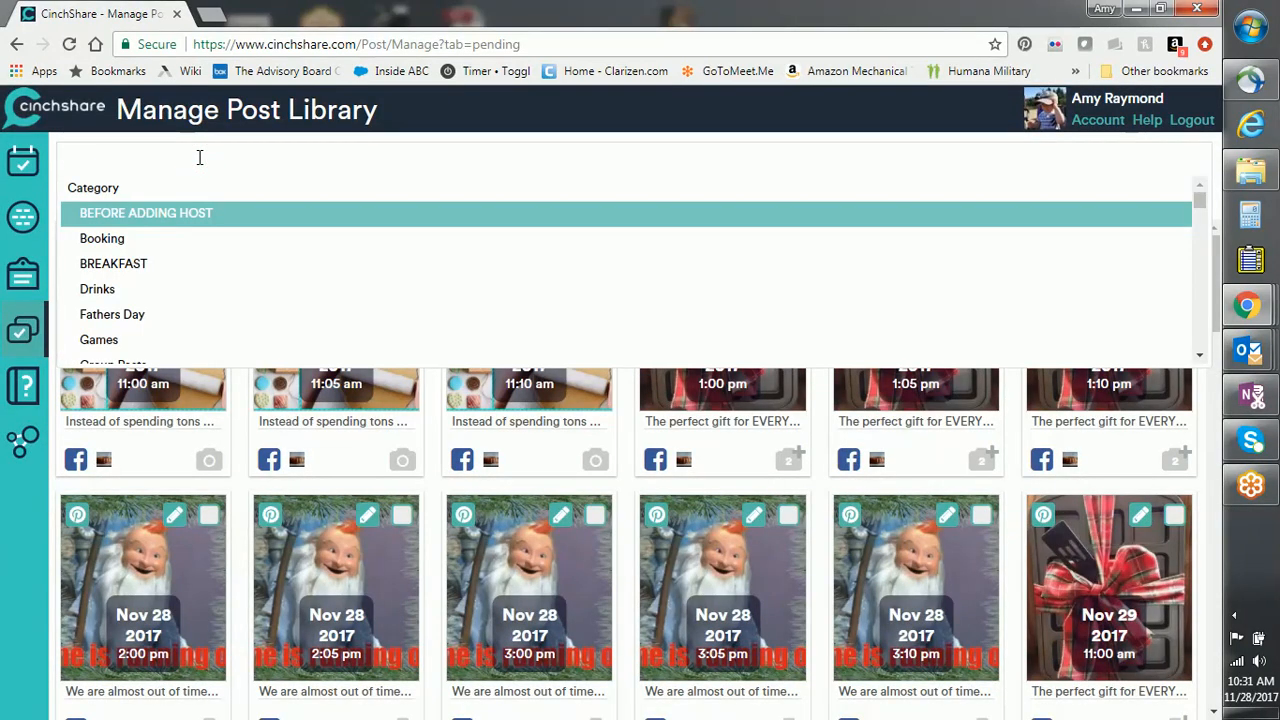
pyautogui.write('Dani')
pyautogui.press('Return')
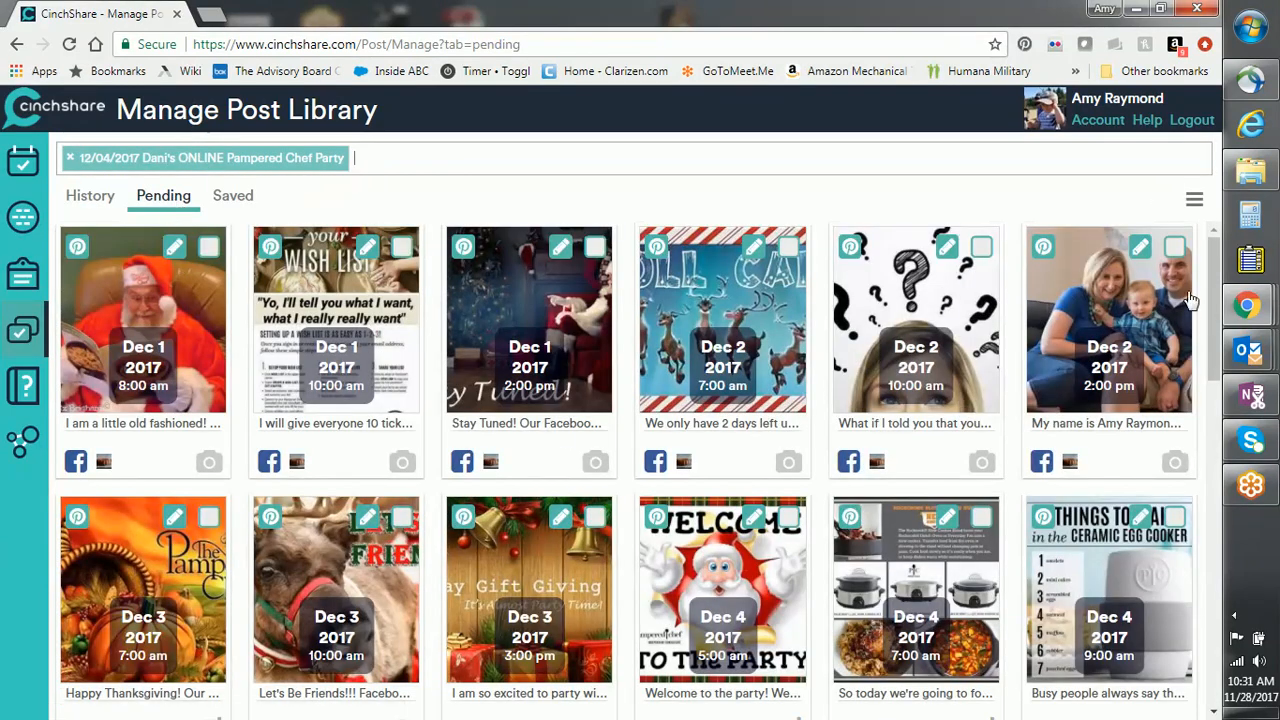
pyautogui.moveTo(1214, 302); pyautogui.dragTo(1208, 245)
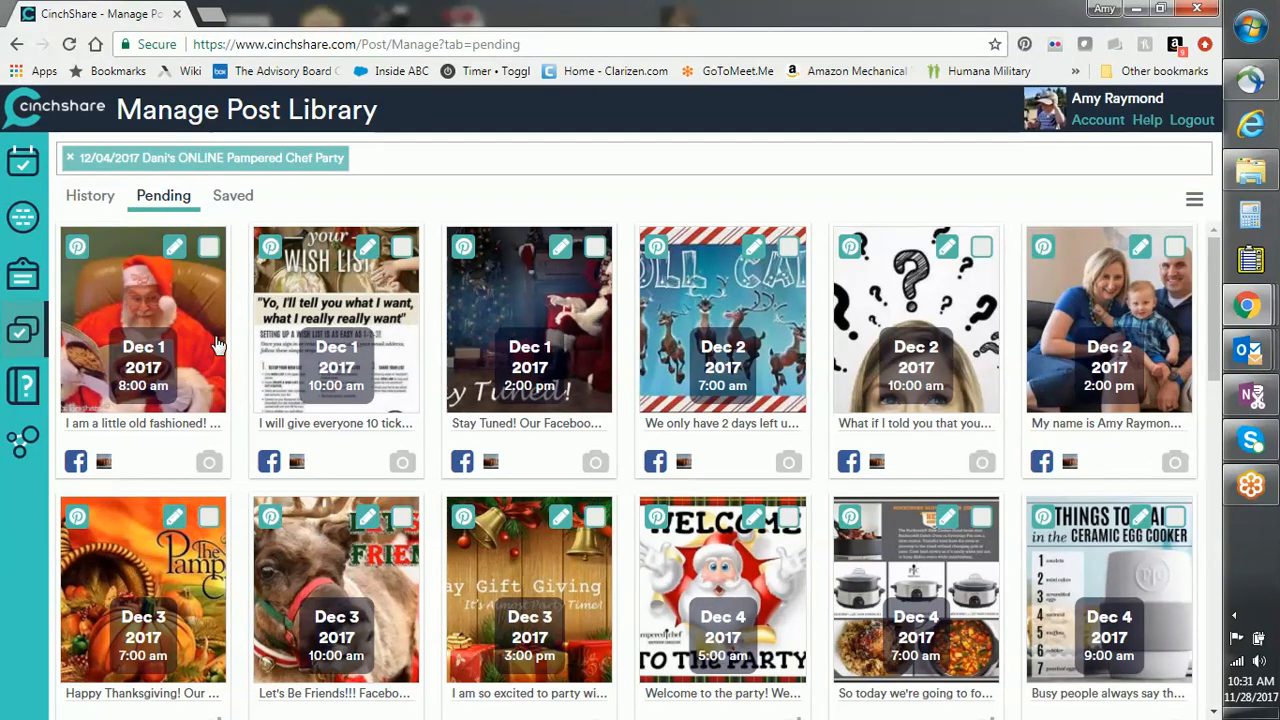
pyautogui.click(1194, 199)
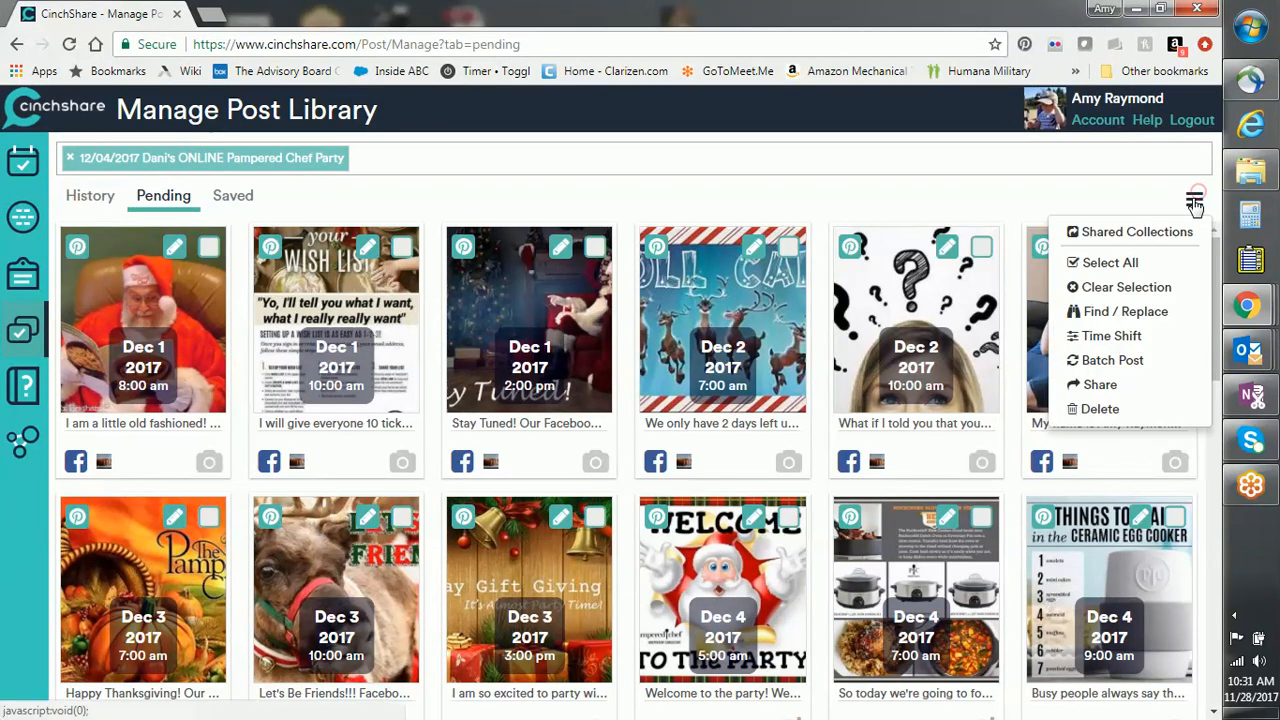
pyautogui.click(1125, 268)
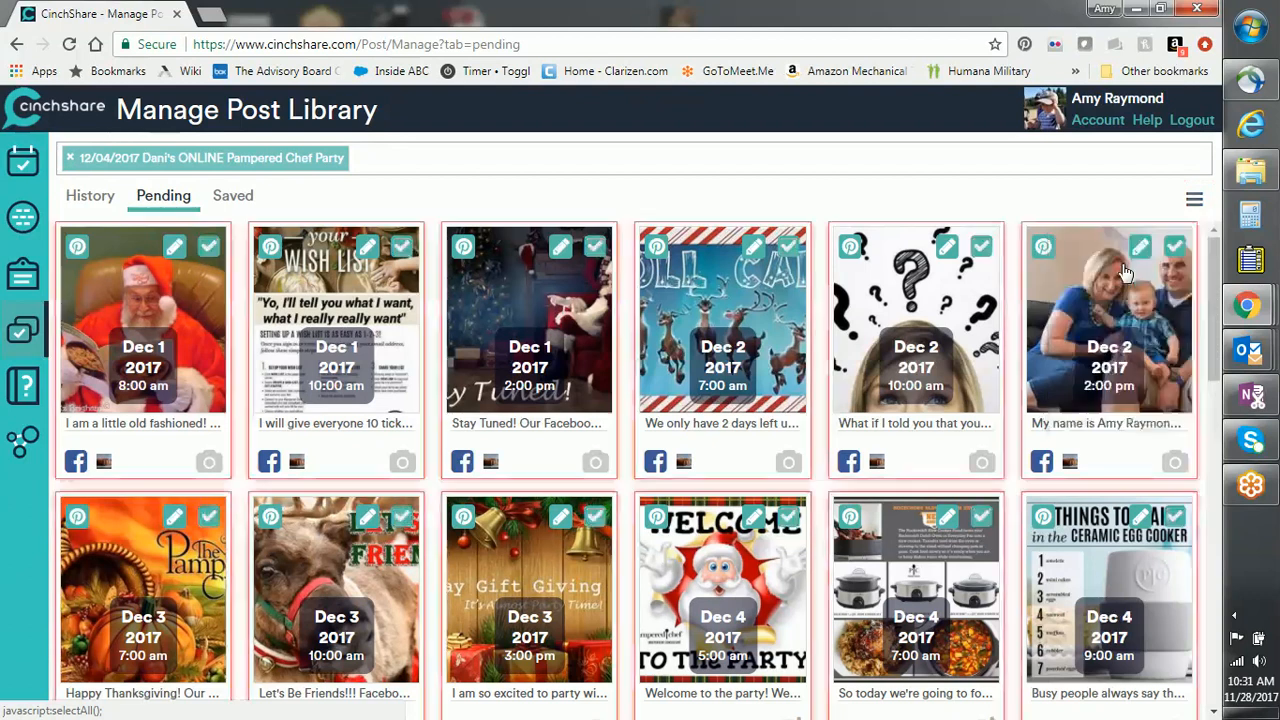
pyautogui.click(1194, 199)
# Step: Find / Replace the old hostess's link name with the new hostess's link name in all pending posts
pyautogui.click(1130, 313)
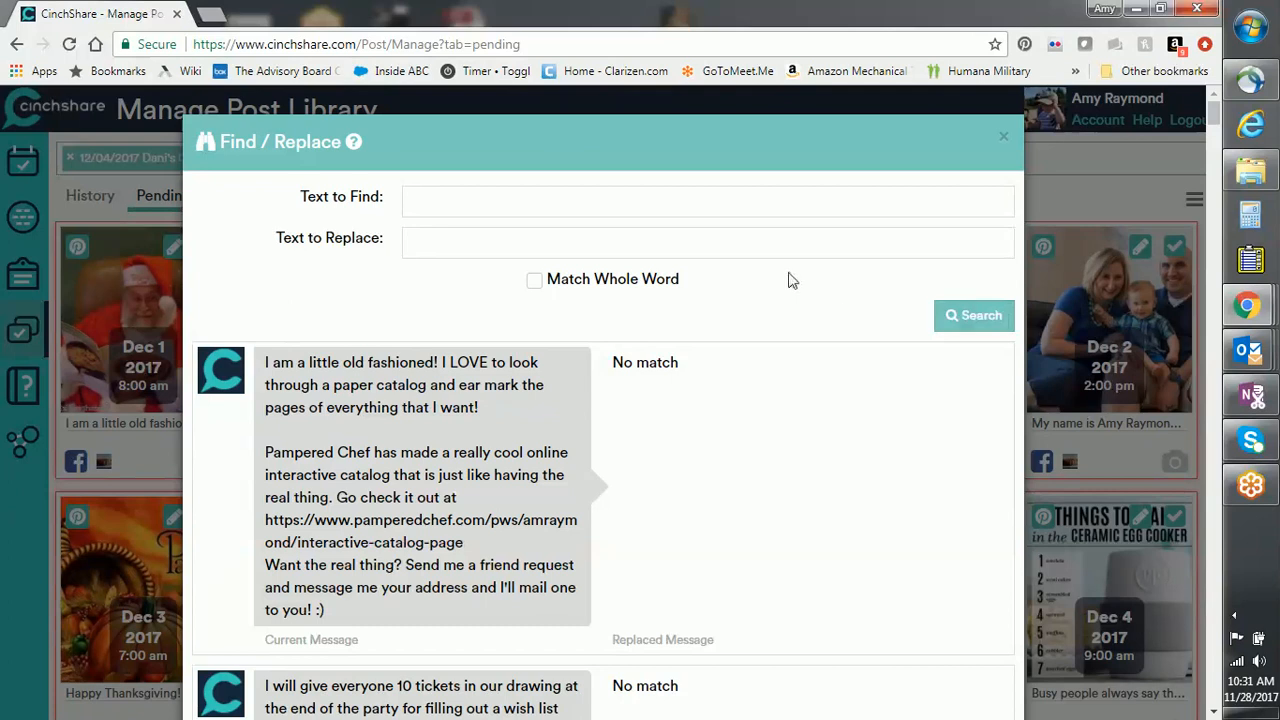
pyautogui.press('Tab')
pyautogui.write('dan')
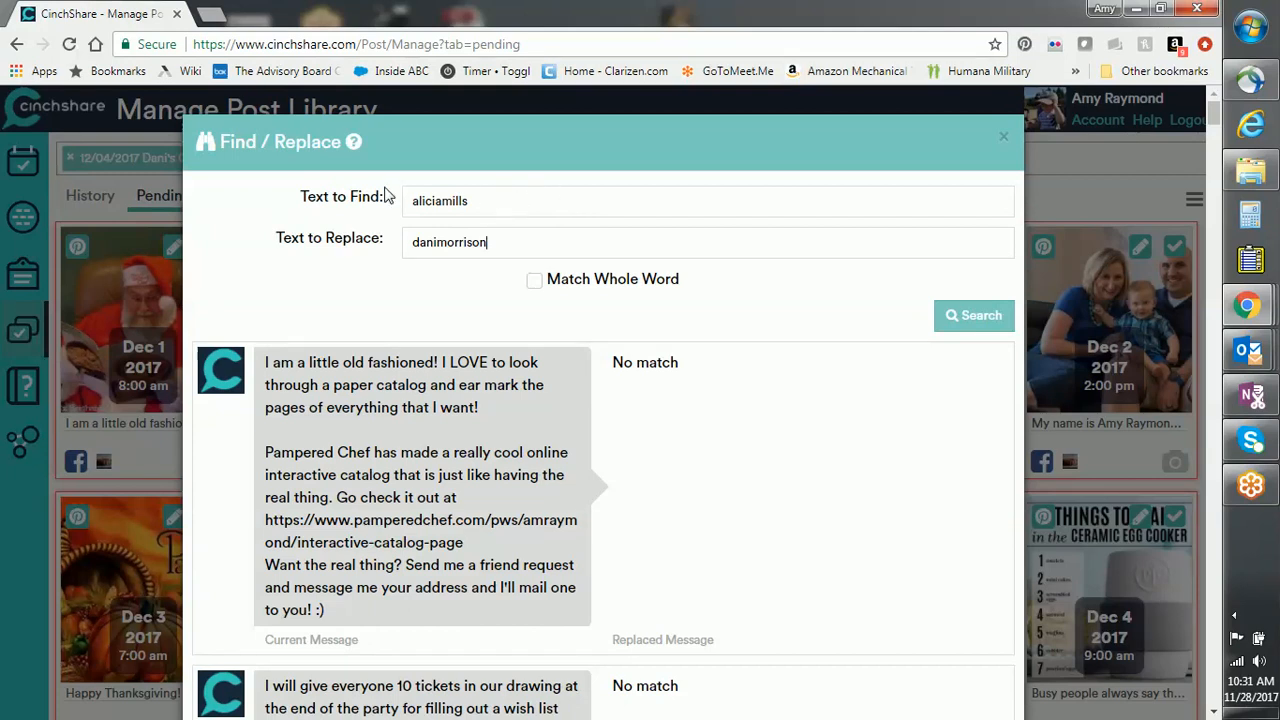
pyautogui.doubleClick(480, 201)
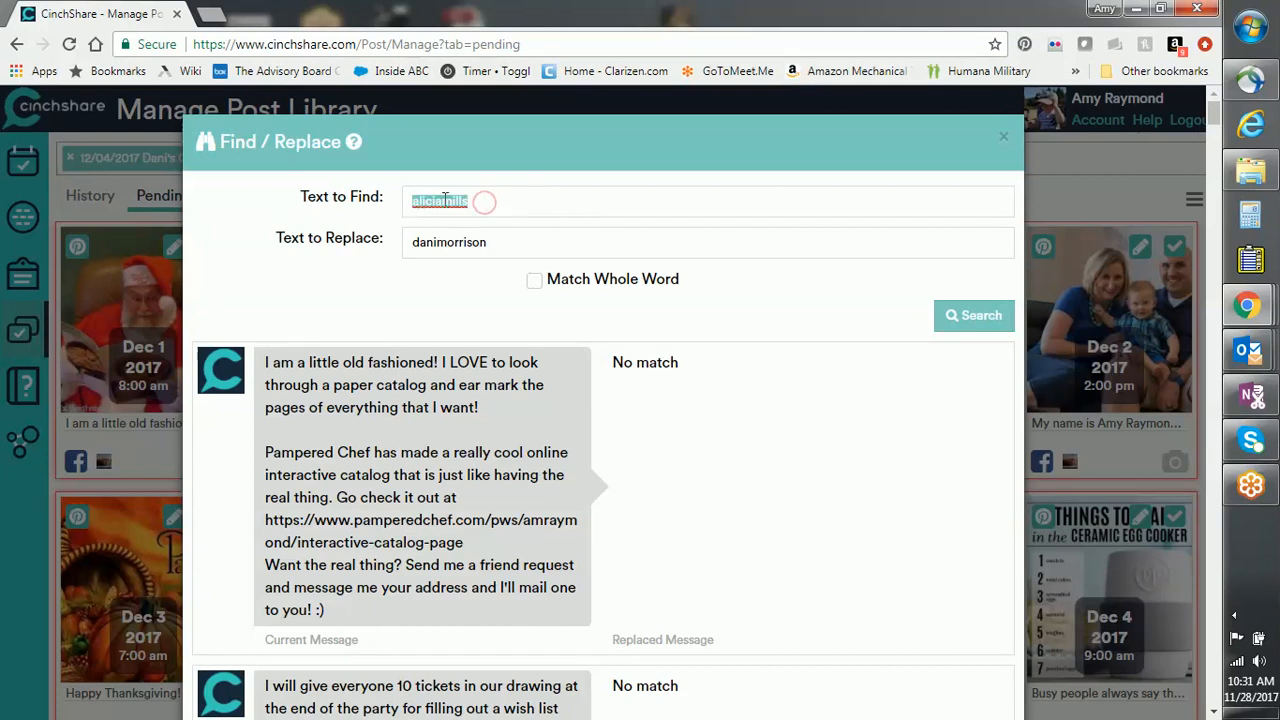
pyautogui.moveTo(512, 240); pyautogui.dragTo(408, 245)
pyautogui.click(494, 240)
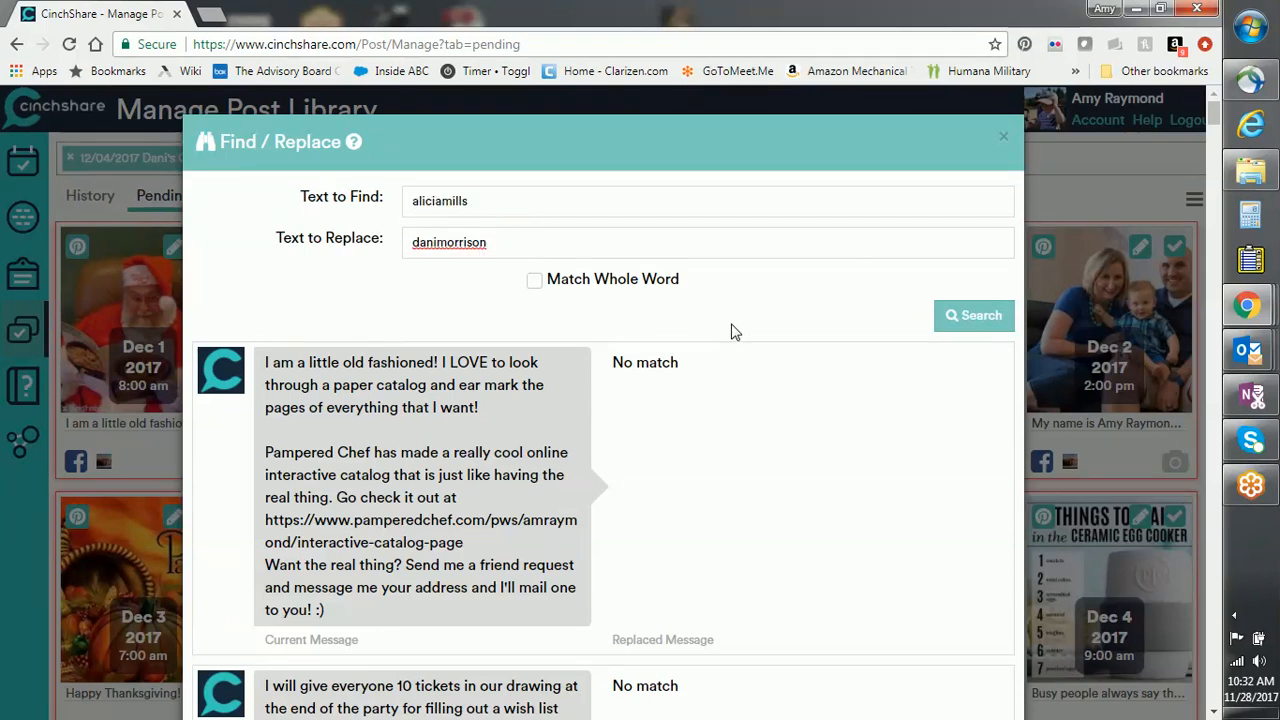
pyautogui.click(955, 316)
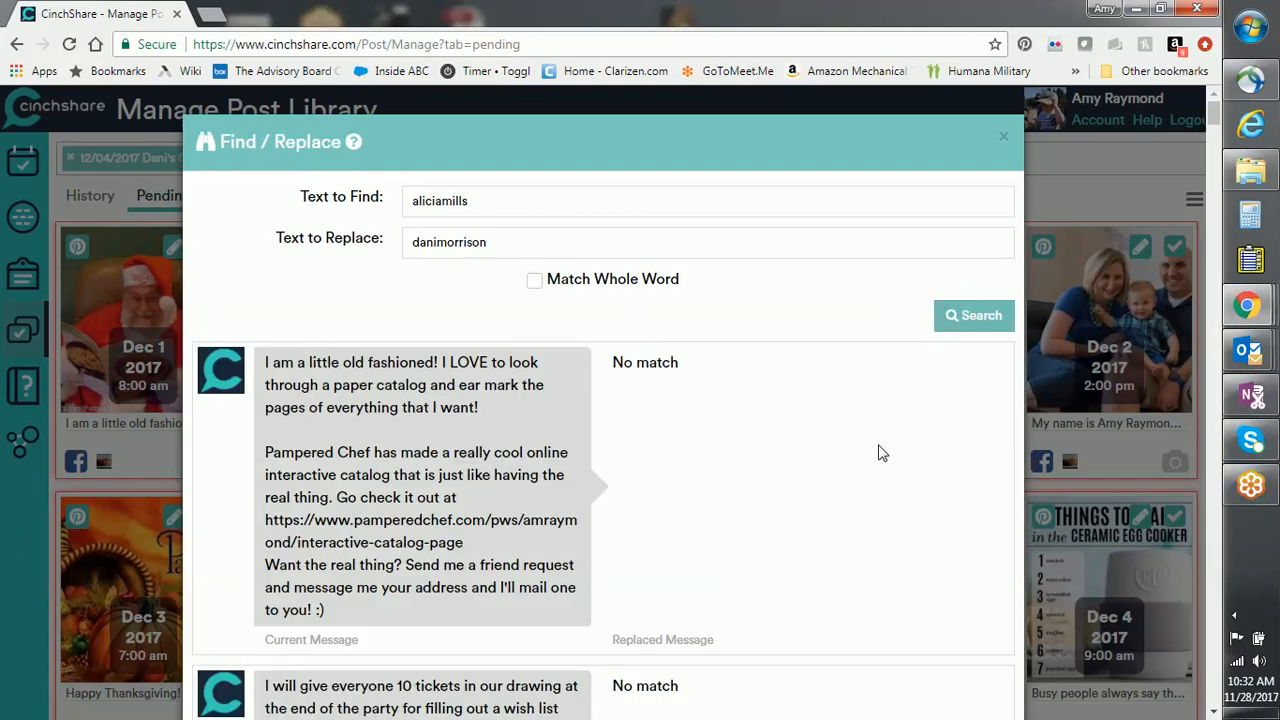
pyautogui.scroll(-7, 882, 453)
pyautogui.moveTo(1212, 145); pyautogui.dragTo(1218, 226)
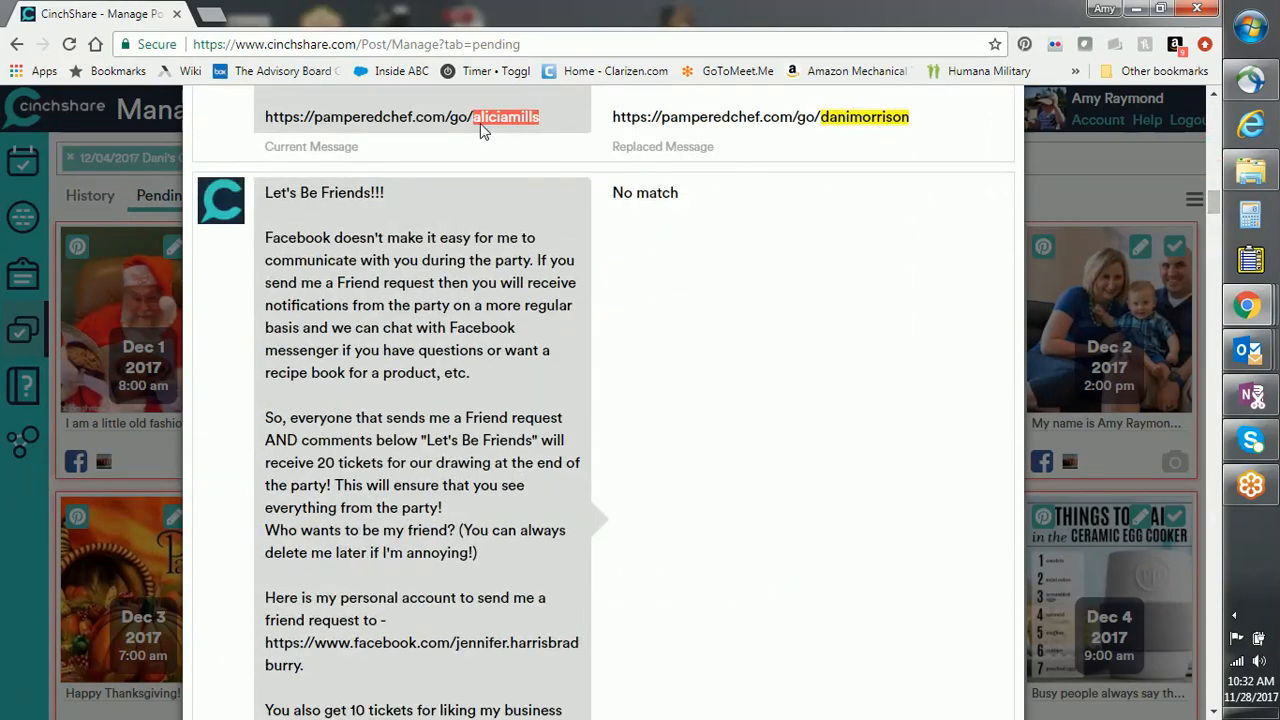
pyautogui.moveTo(1200, 208); pyautogui.dragTo(1218, 693)
pyautogui.click(962, 668)
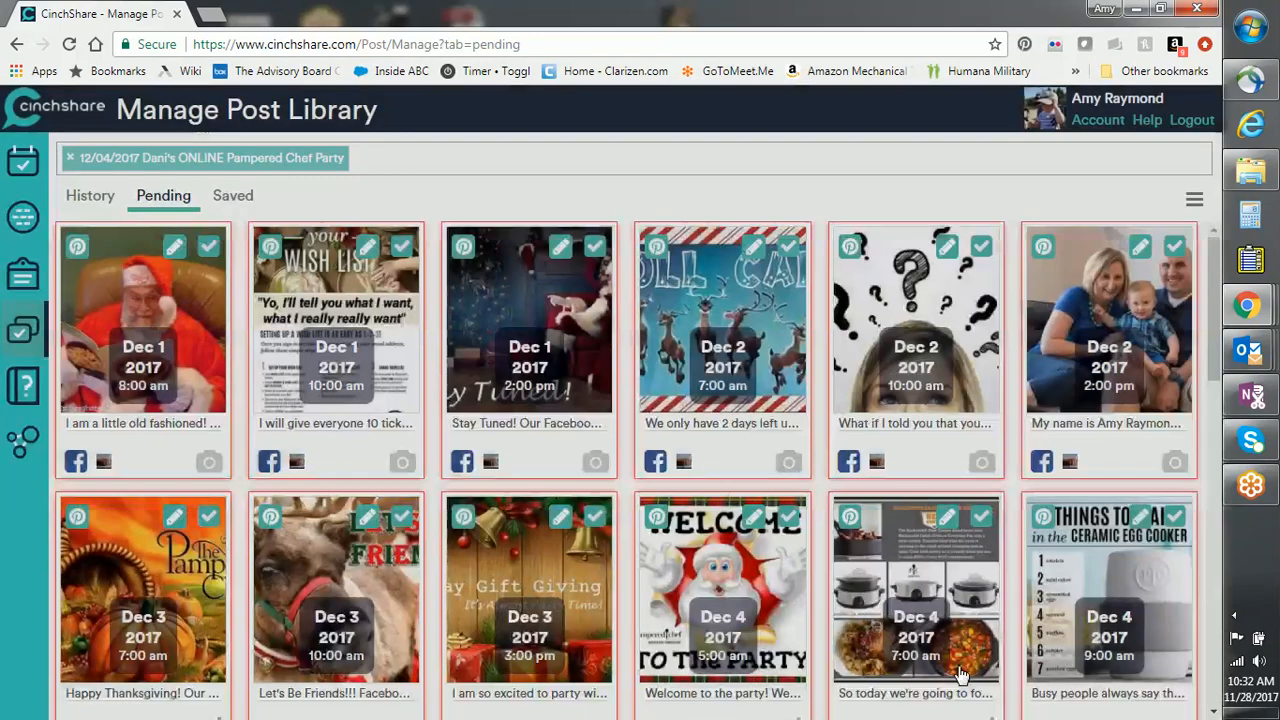
# Step: Find / Replace the old hostess's first name with the new hostess's first name in matching posts
pyautogui.click(1196, 203)
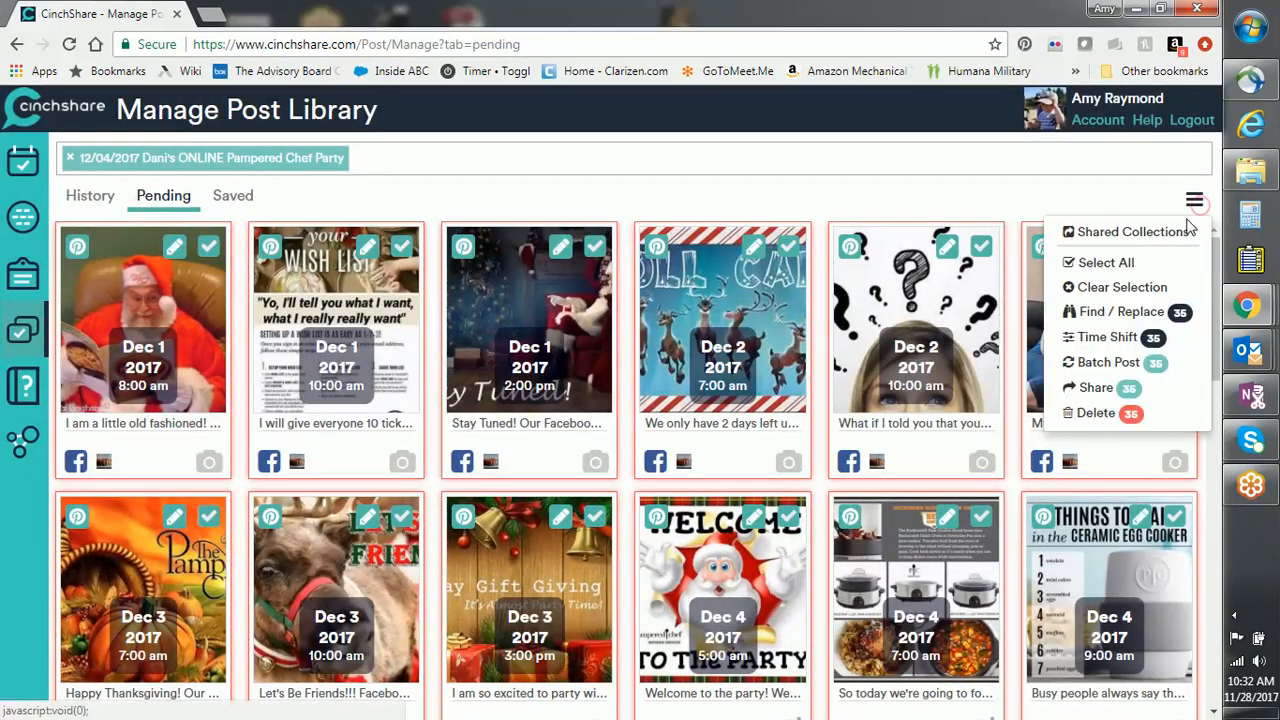
pyautogui.click(1134, 316)
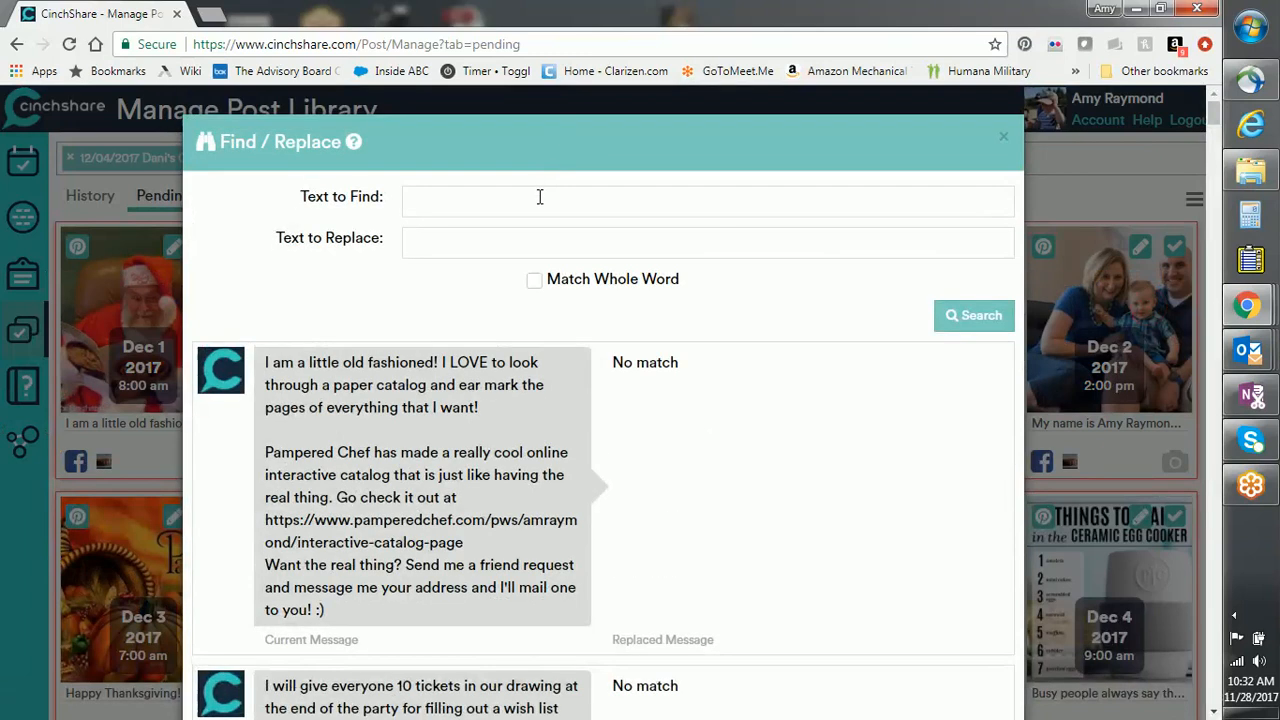
pyautogui.write('Alicia')
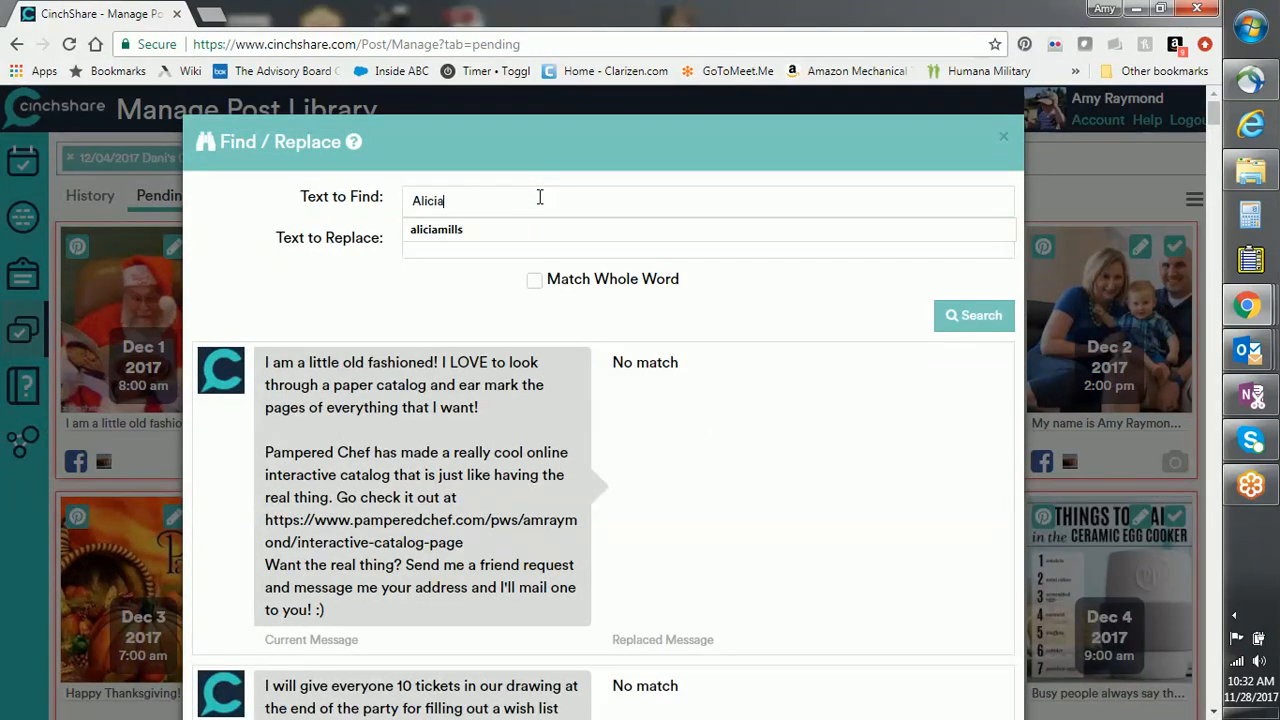
pyautogui.press('Tab')
pyautogui.write('Dani')
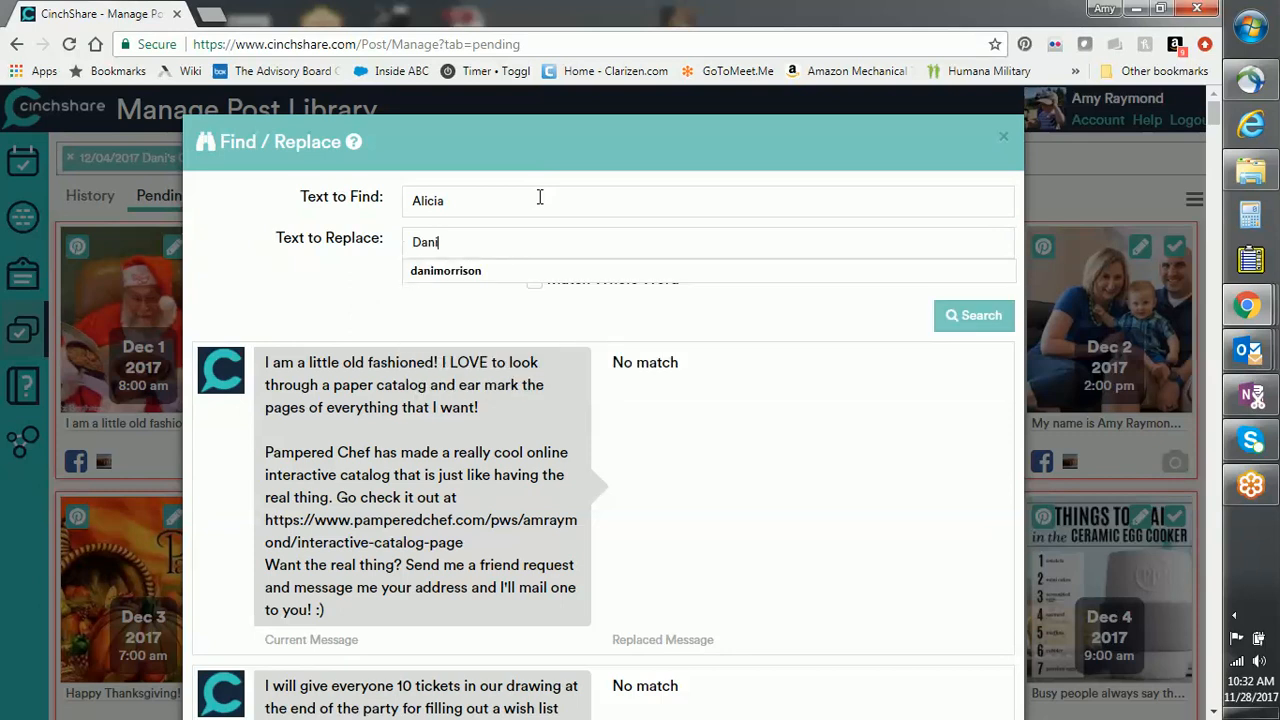
pyautogui.click(952, 315)
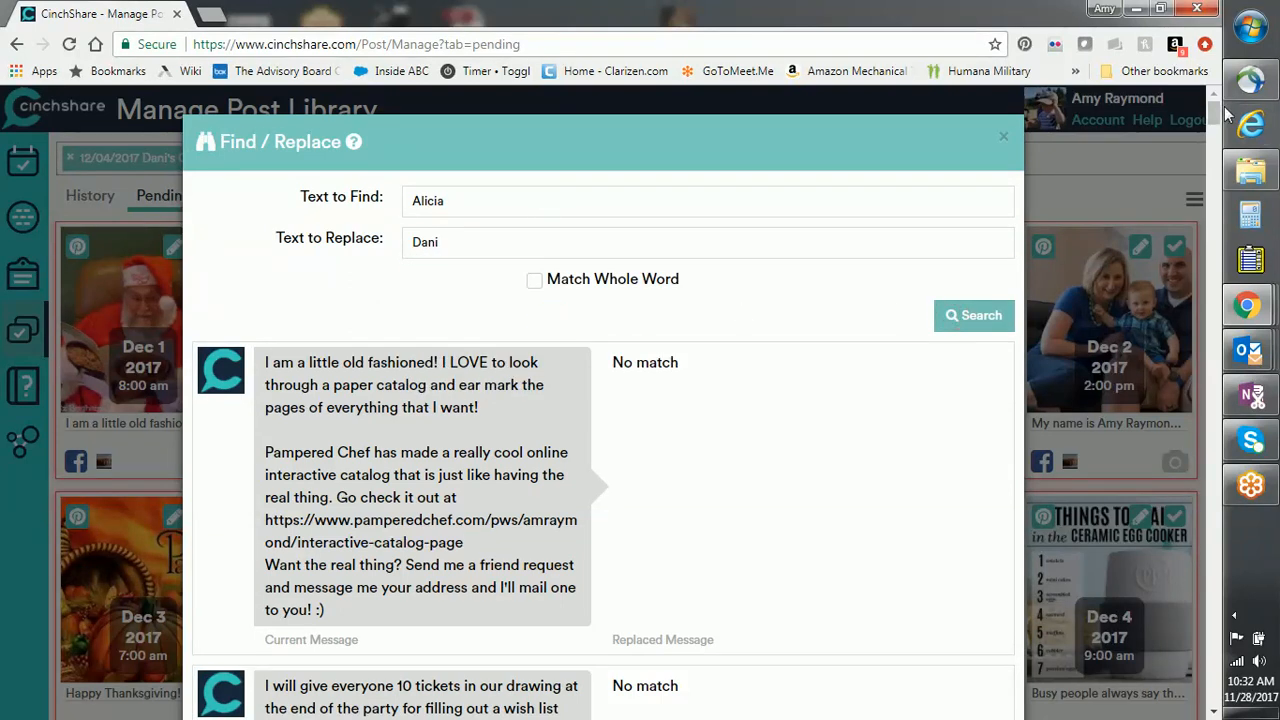
pyautogui.moveTo(1228, 116); pyautogui.dragTo(1237, 660)
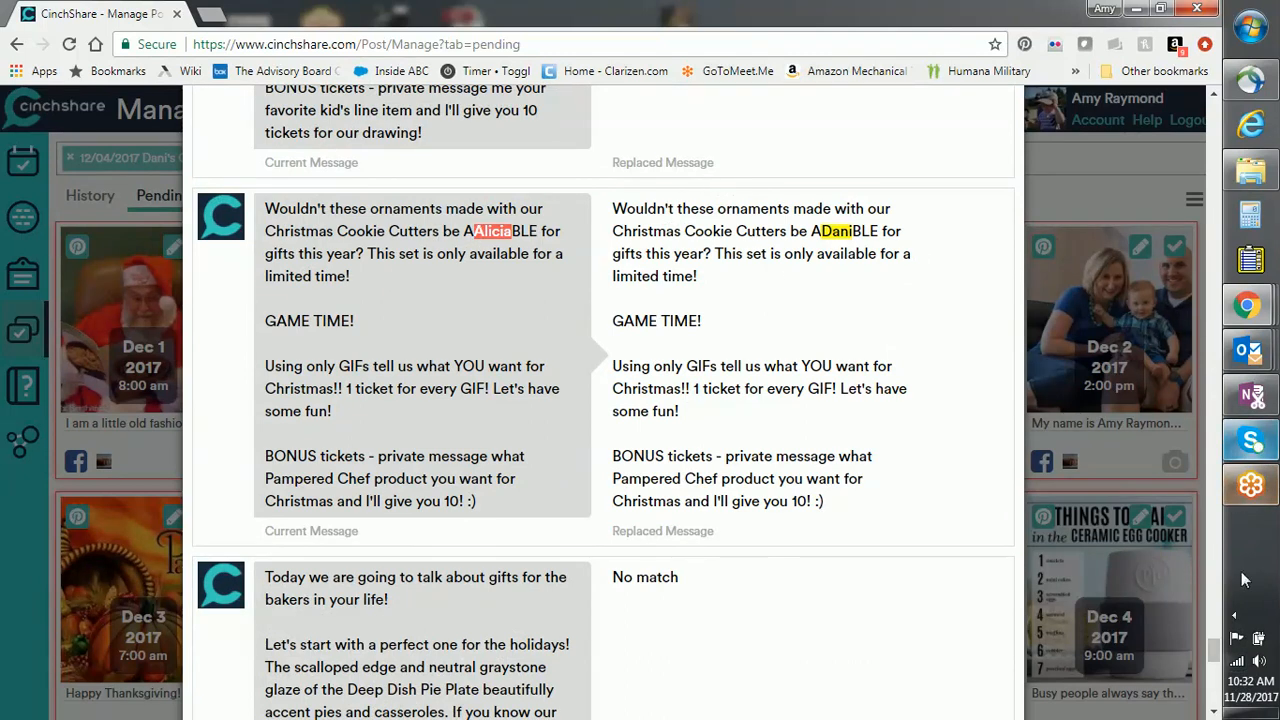
pyautogui.moveTo(1214, 650); pyautogui.dragTo(1212, 707)
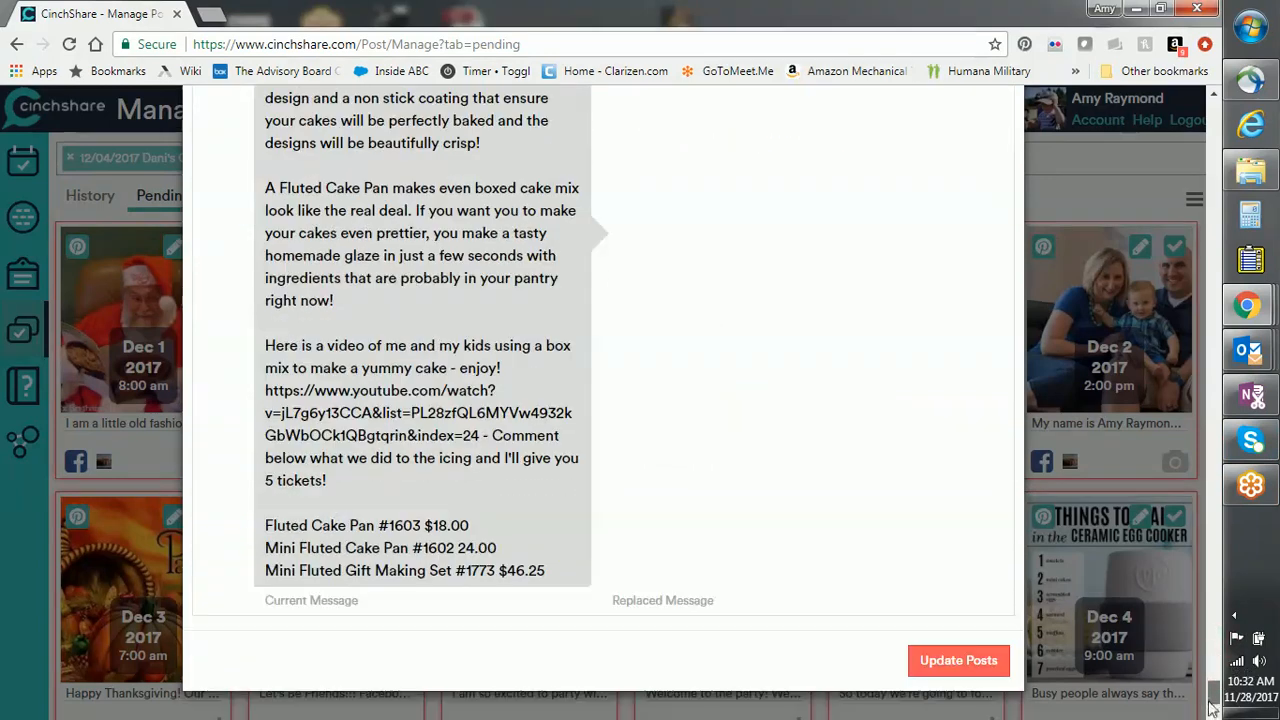
pyautogui.click(936, 656)
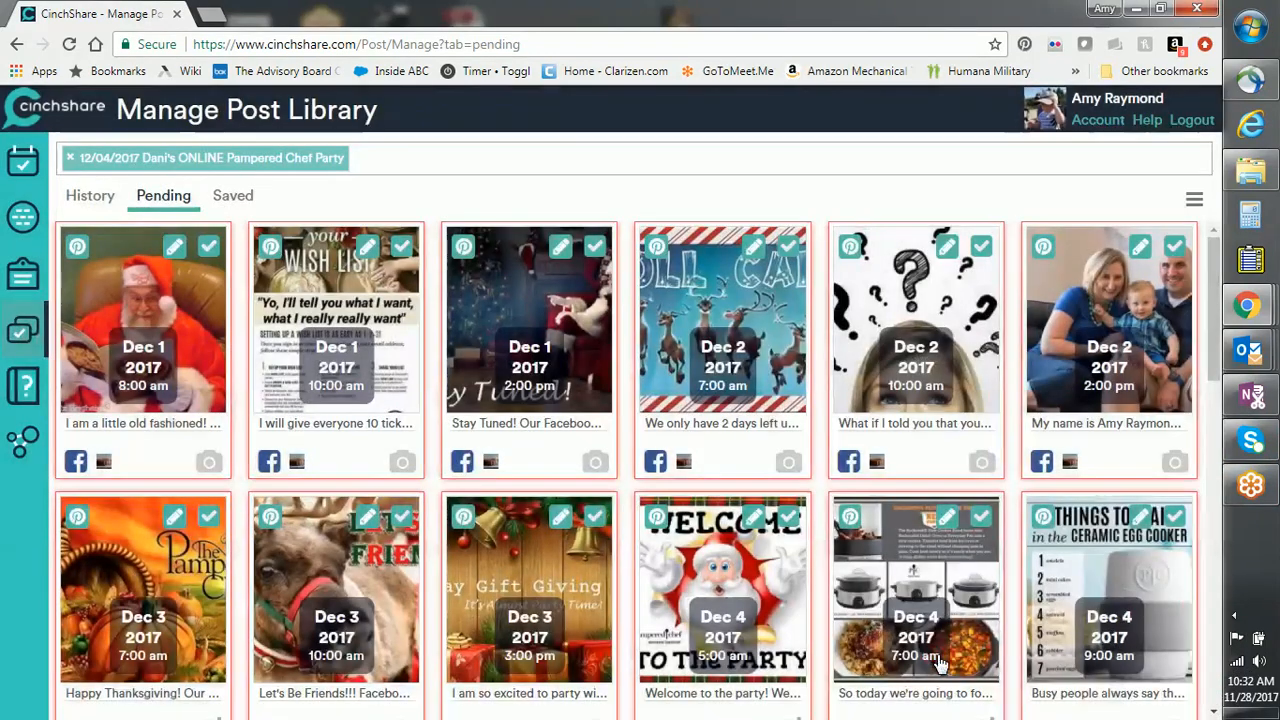
pyautogui.click(1194, 199)
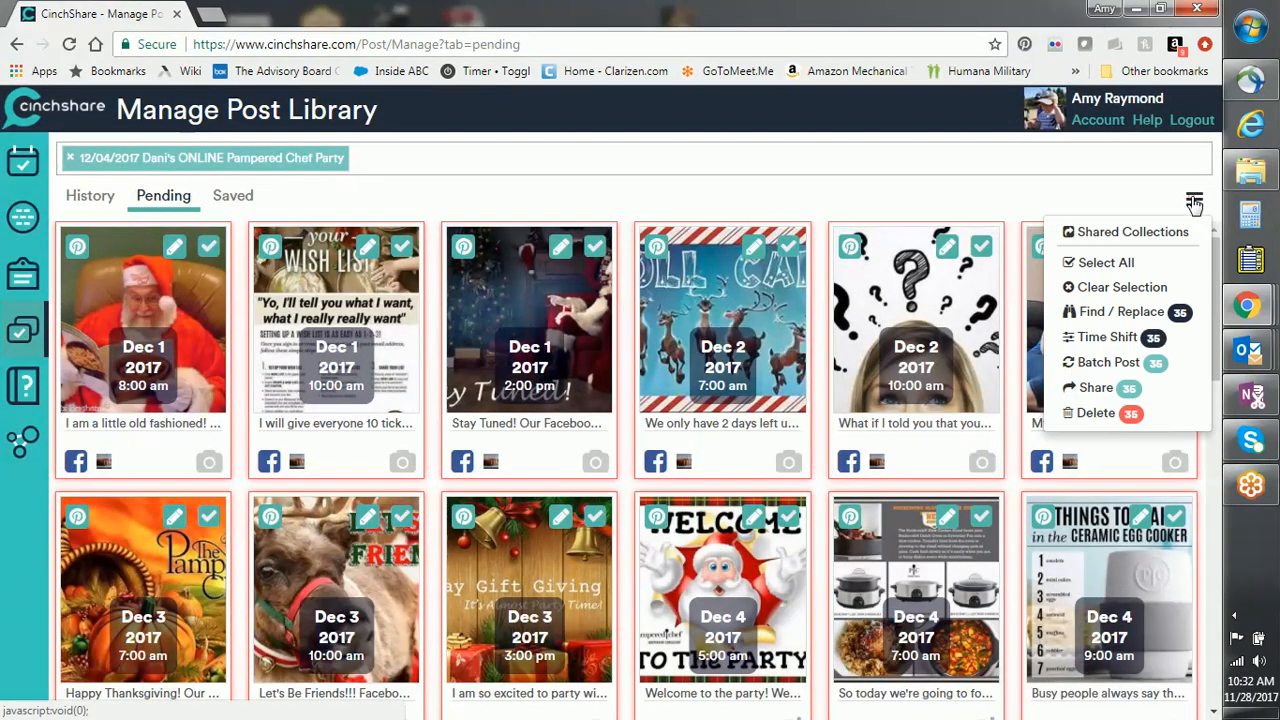
# Step: Replace 12/1 with 12/8 in the matching pending posts, then clear the post selection
pyautogui.click(1121, 312)
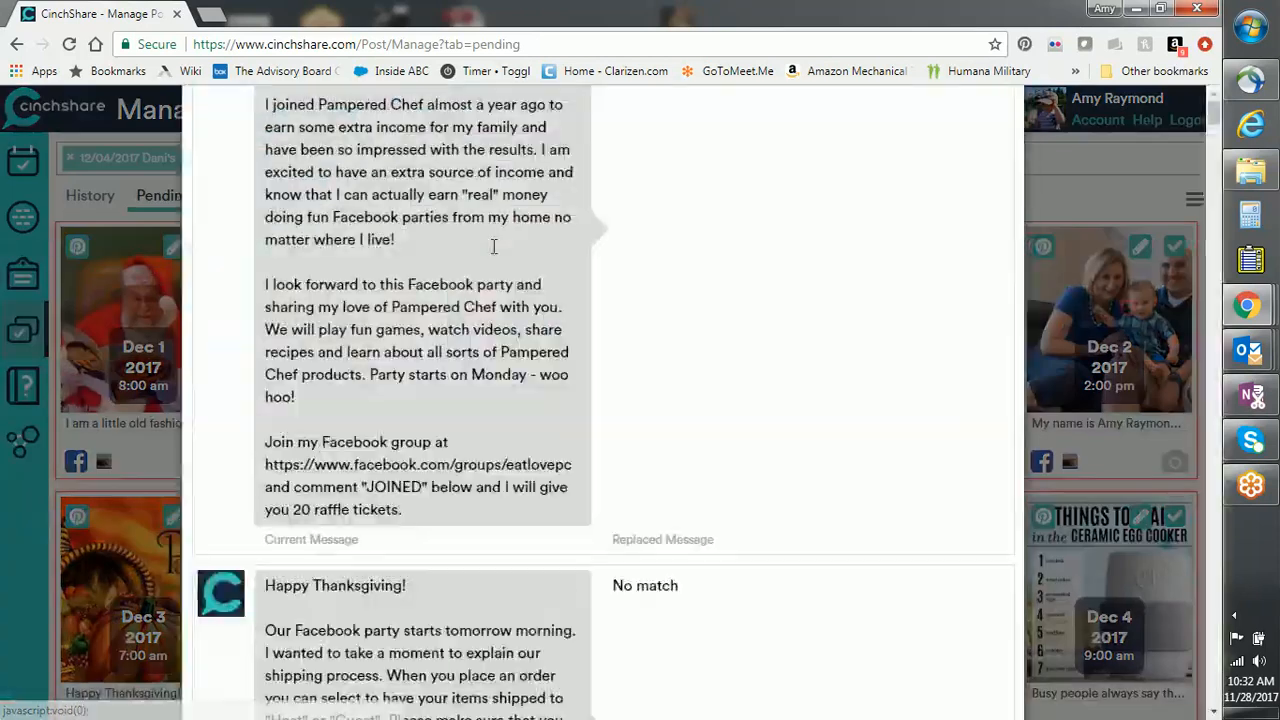
pyautogui.click(571, 202)
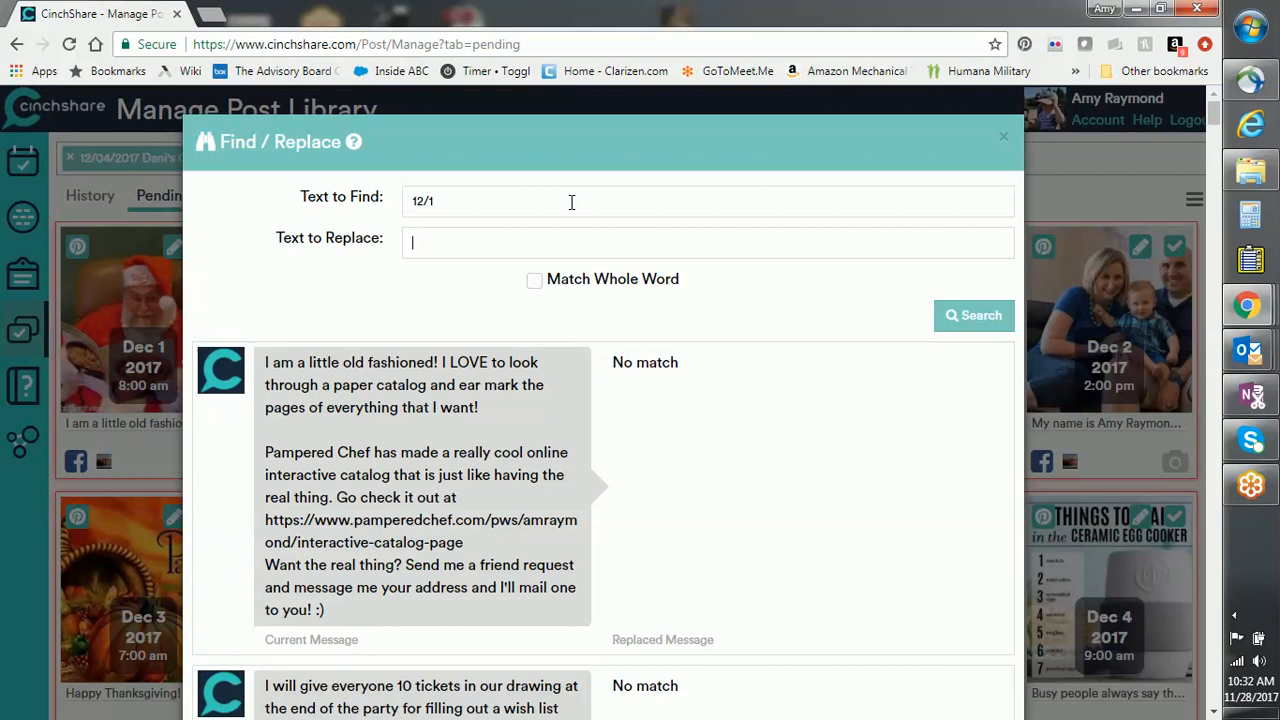
pyautogui.write('12/')
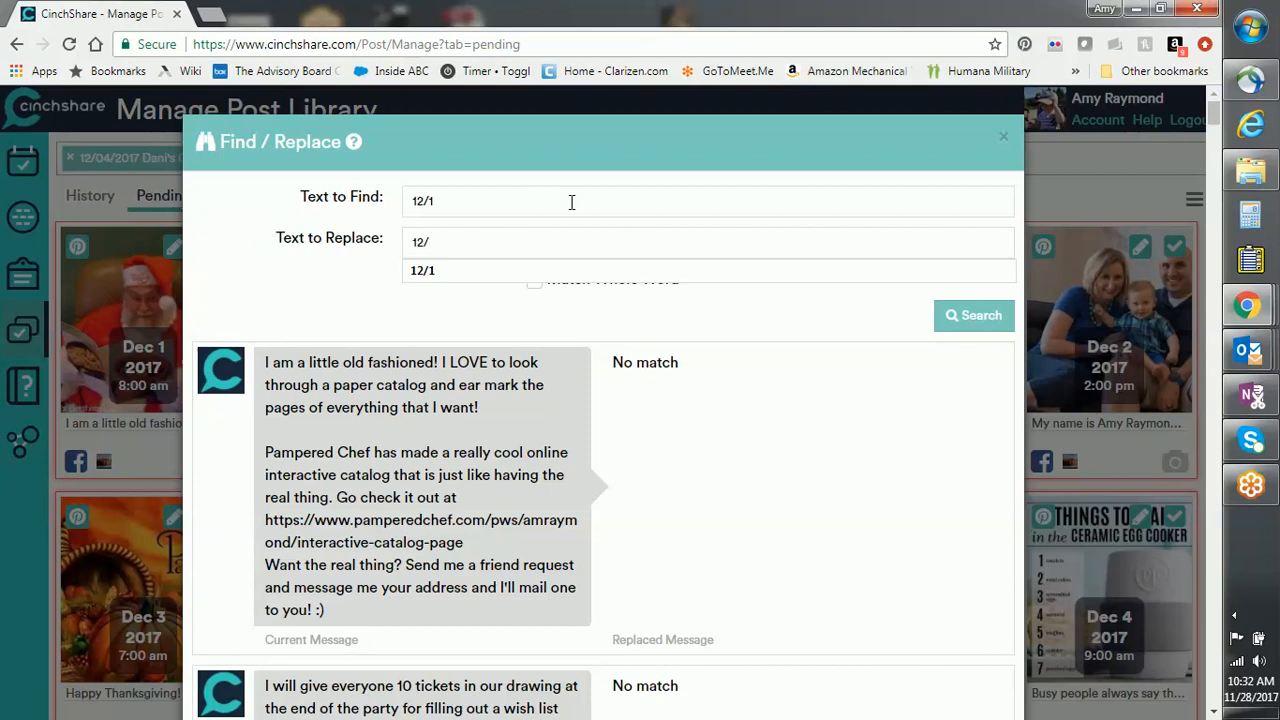
pyautogui.write('8')
pyautogui.click(986, 318)
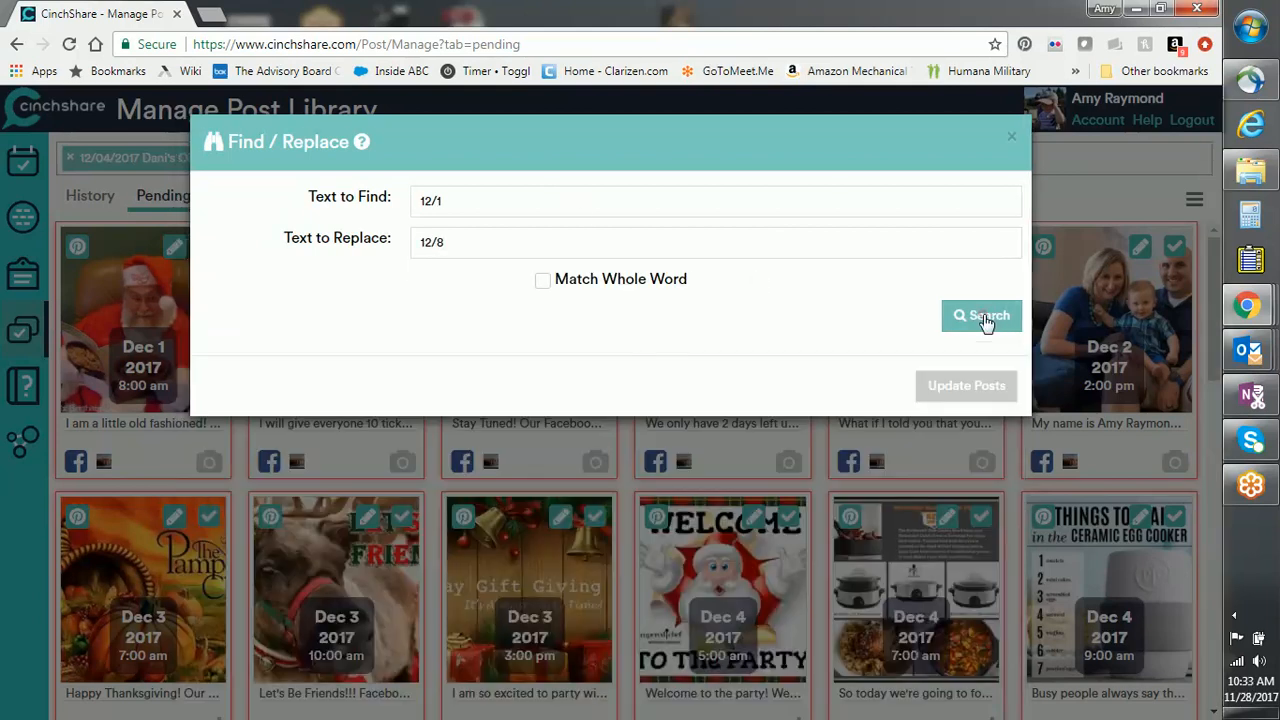
pyautogui.scroll(-10, 740, 618)
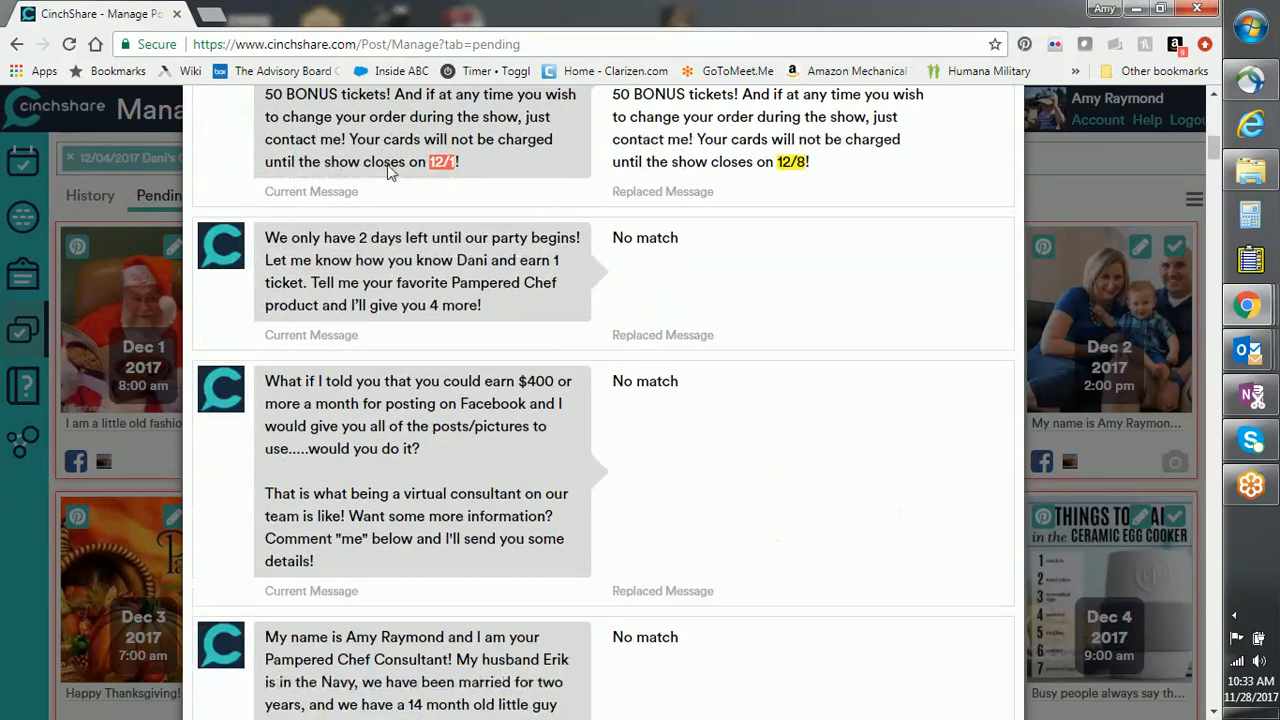
pyautogui.scroll(4, 400, 250)
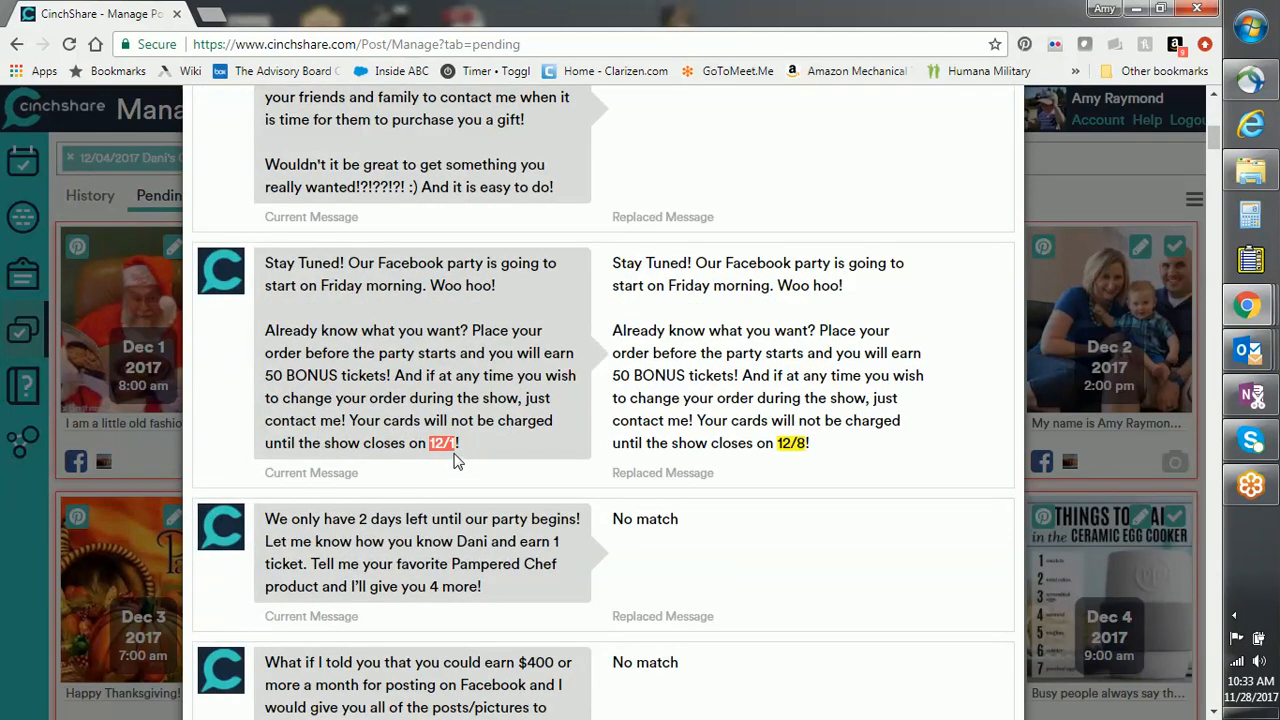
pyautogui.moveTo(1212, 140); pyautogui.dragTo(1073, 699)
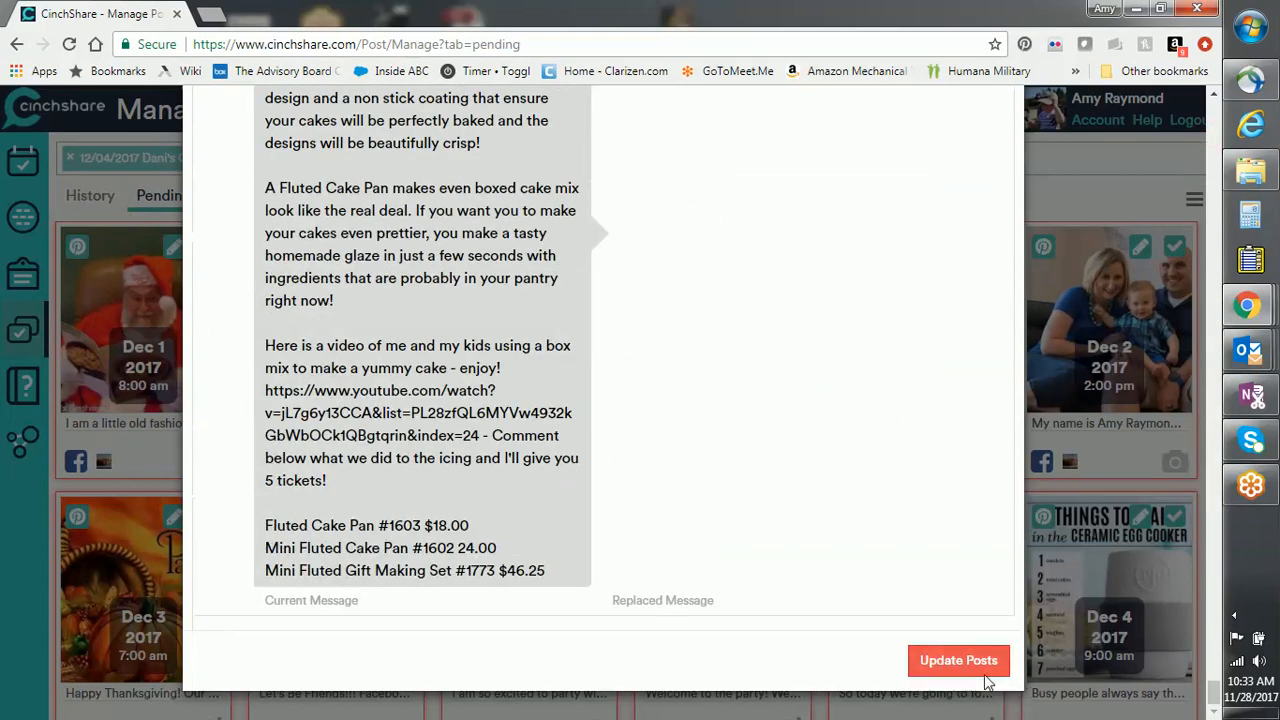
pyautogui.click(946, 664)
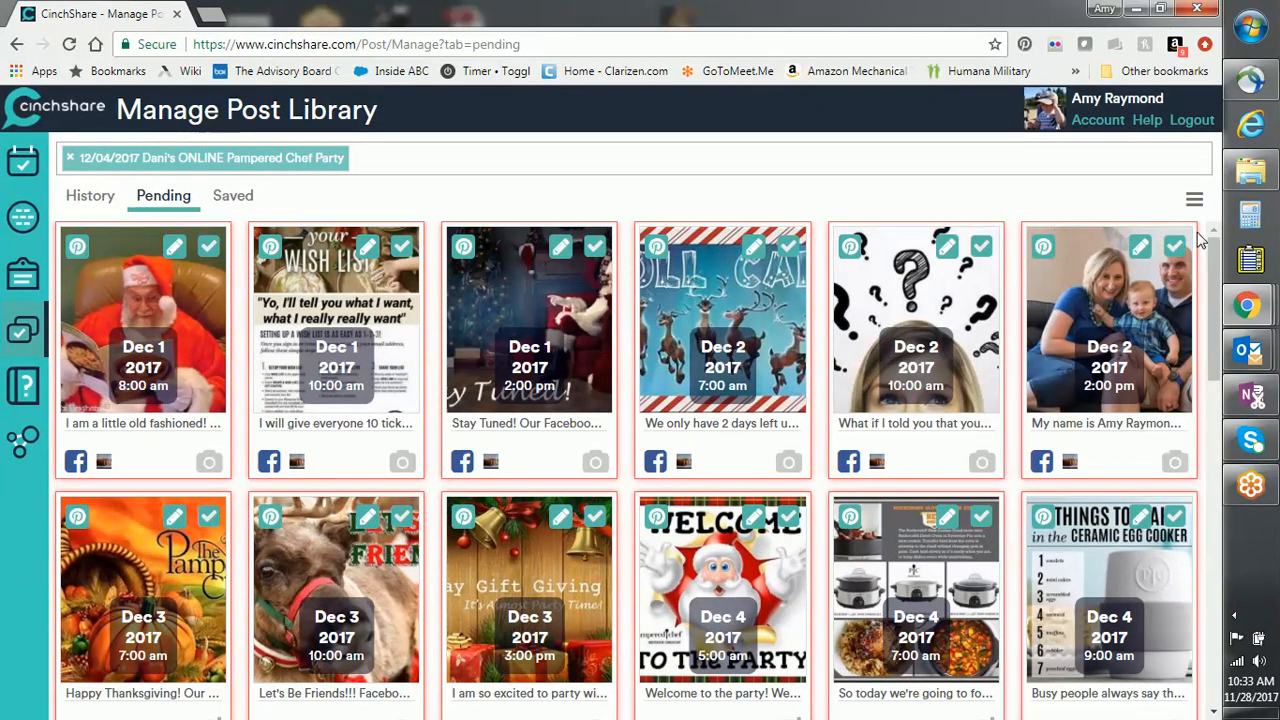
pyautogui.click(1194, 200)
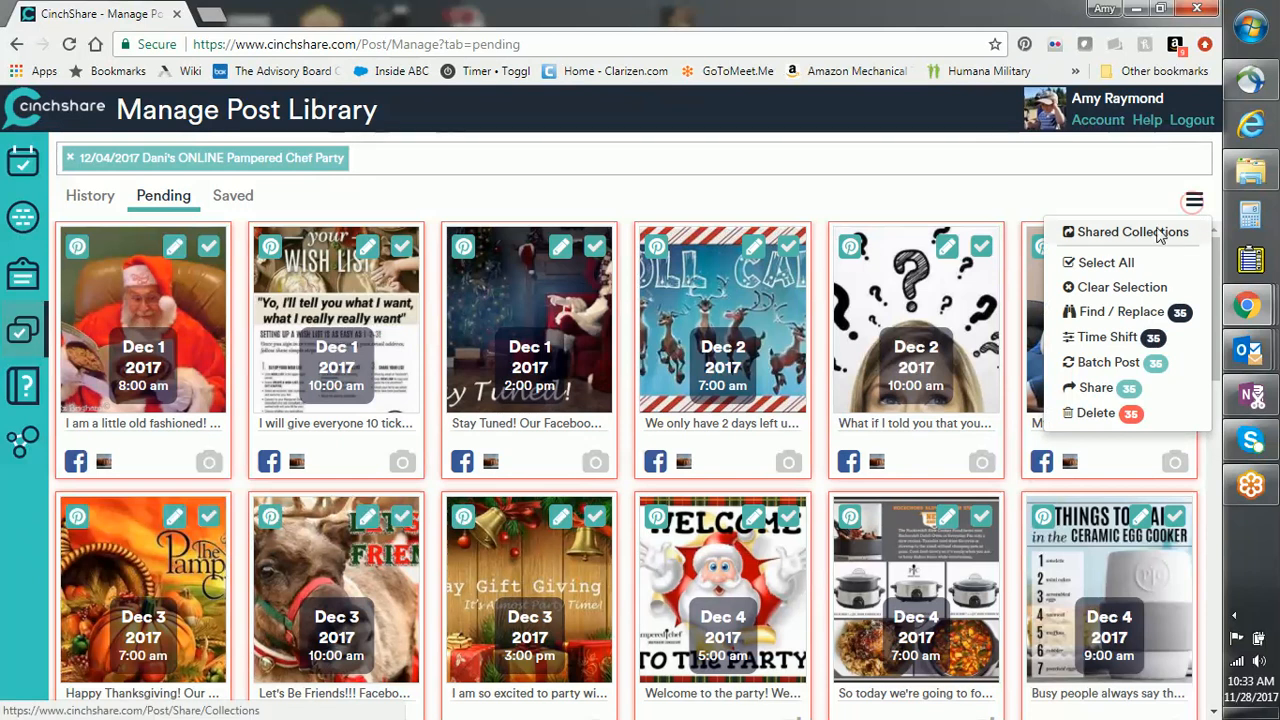
pyautogui.click(1134, 290)
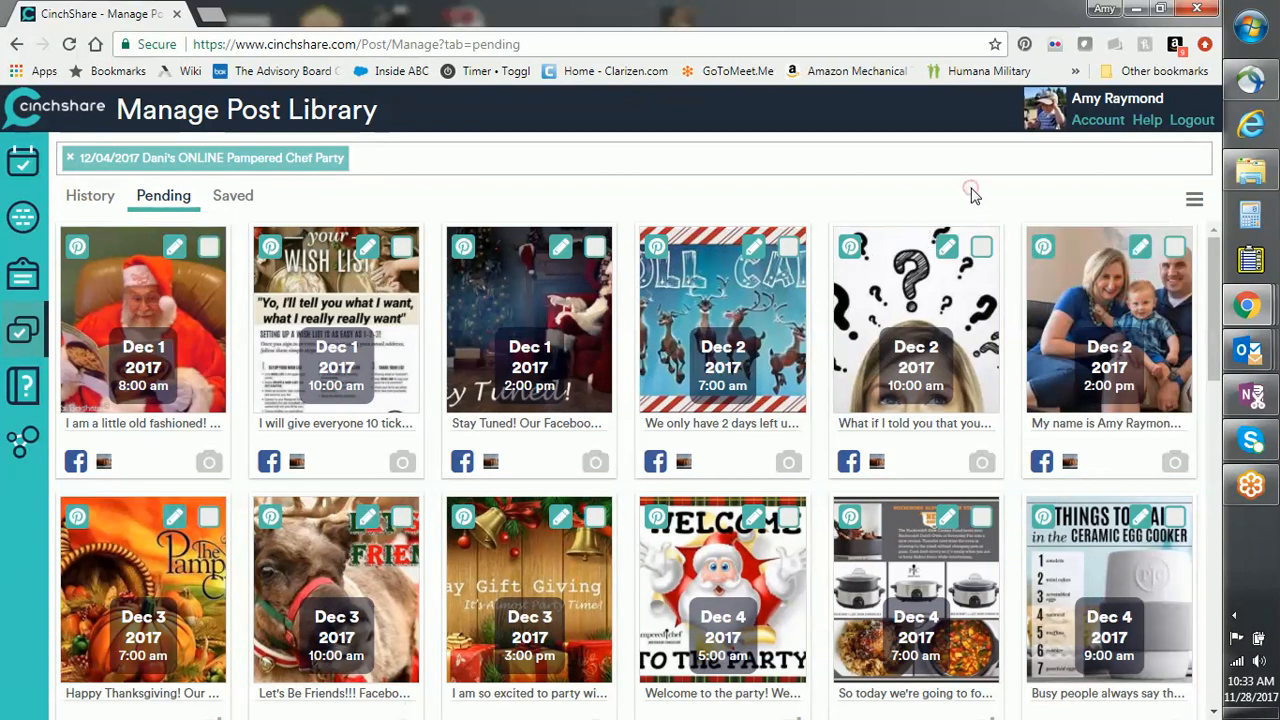
pyautogui.scroll(-3, 940, 380)
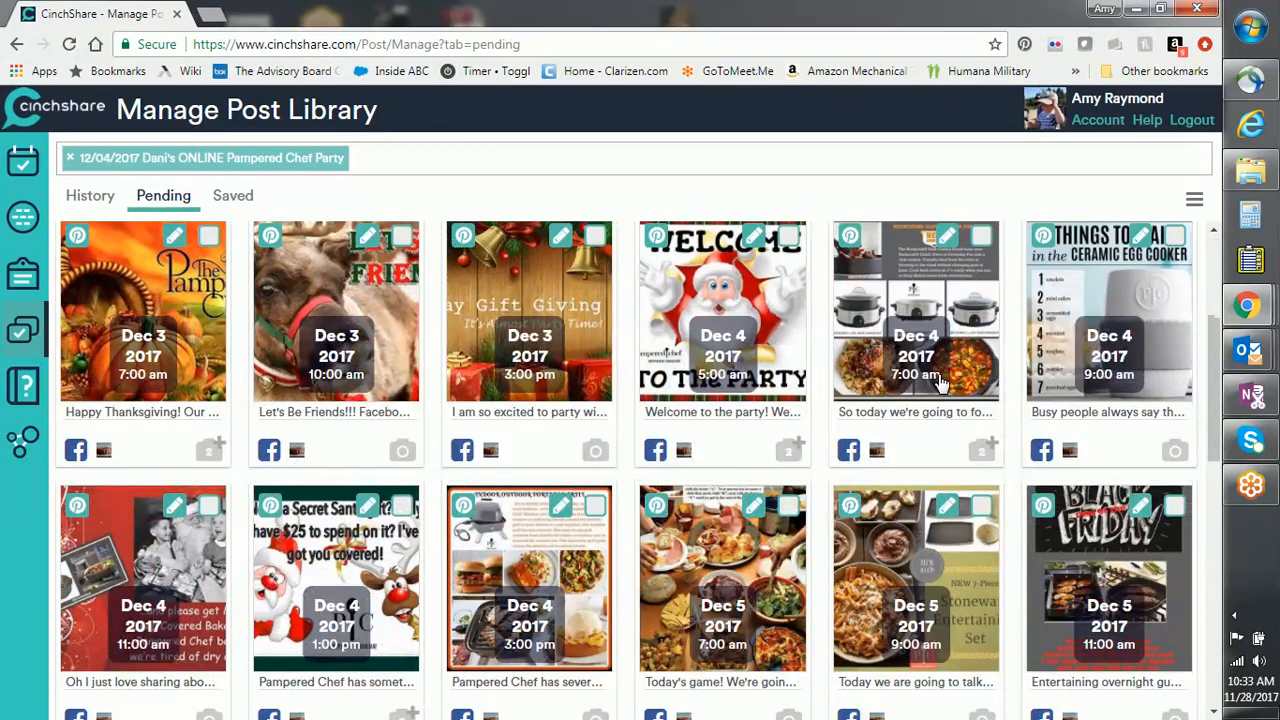
pyautogui.scroll(3, 940, 380)
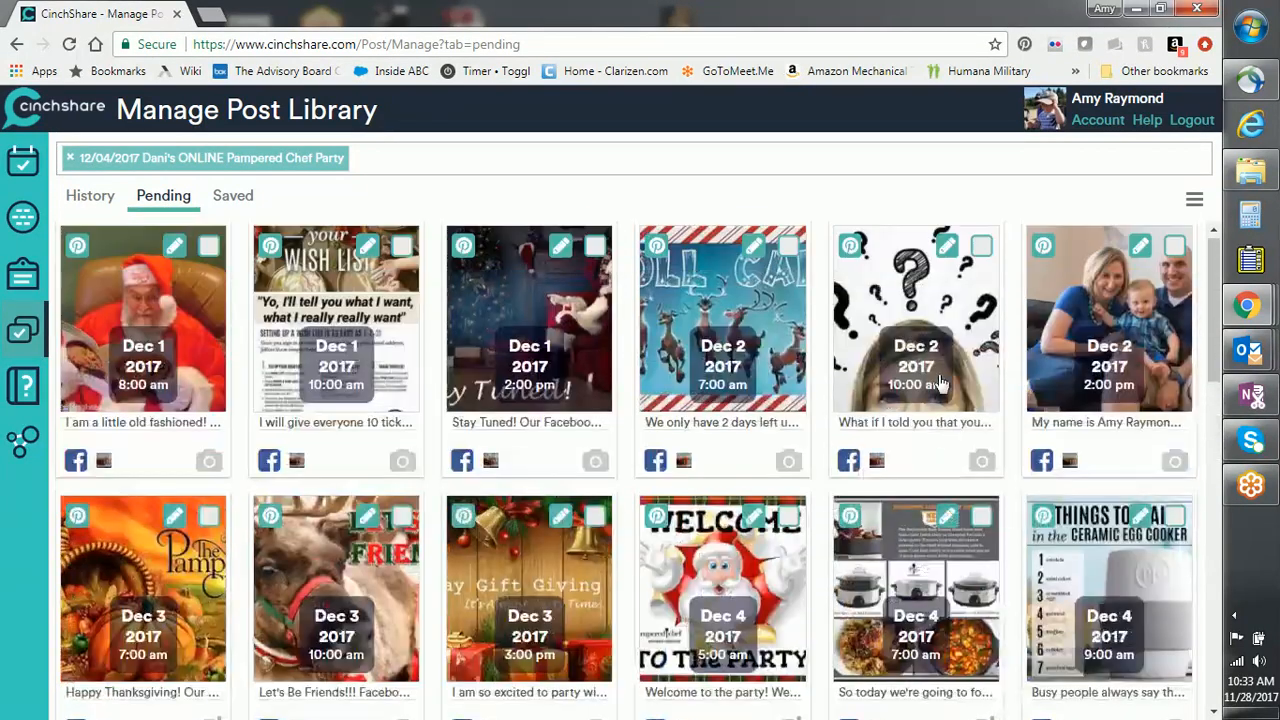
pyautogui.scroll(-5, 770, 427)
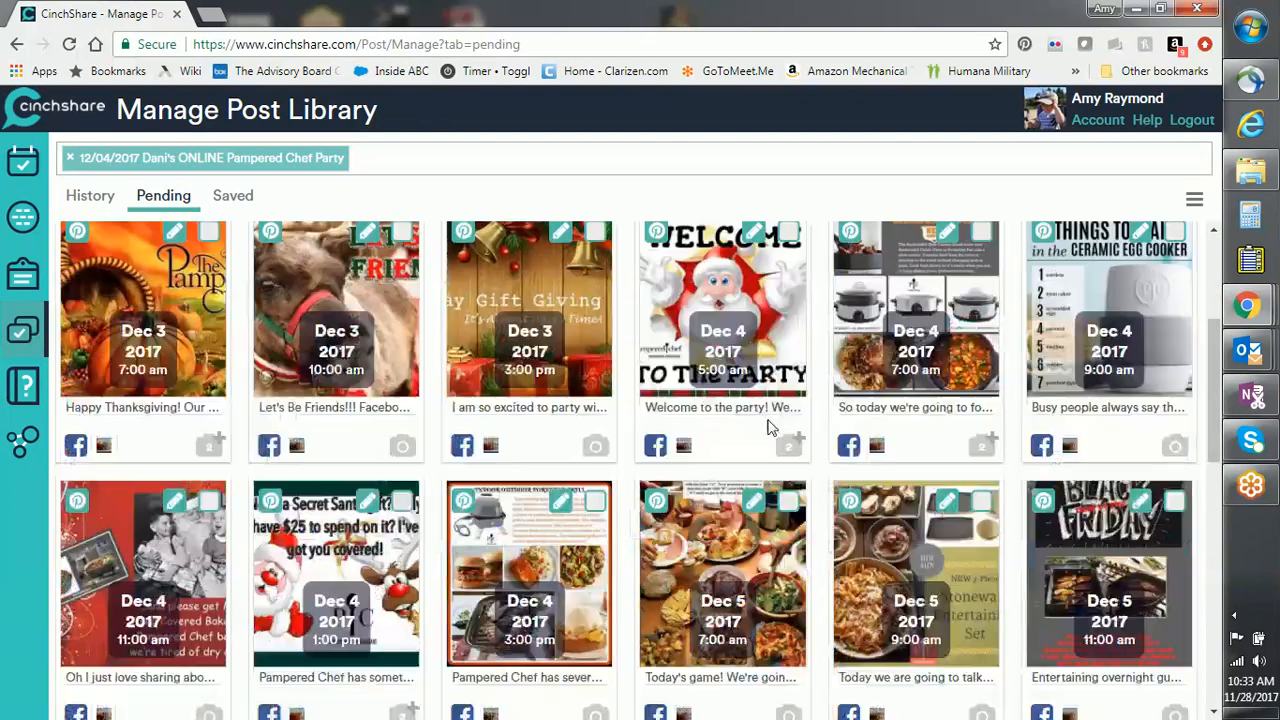
pyautogui.scroll(4, 770, 427)
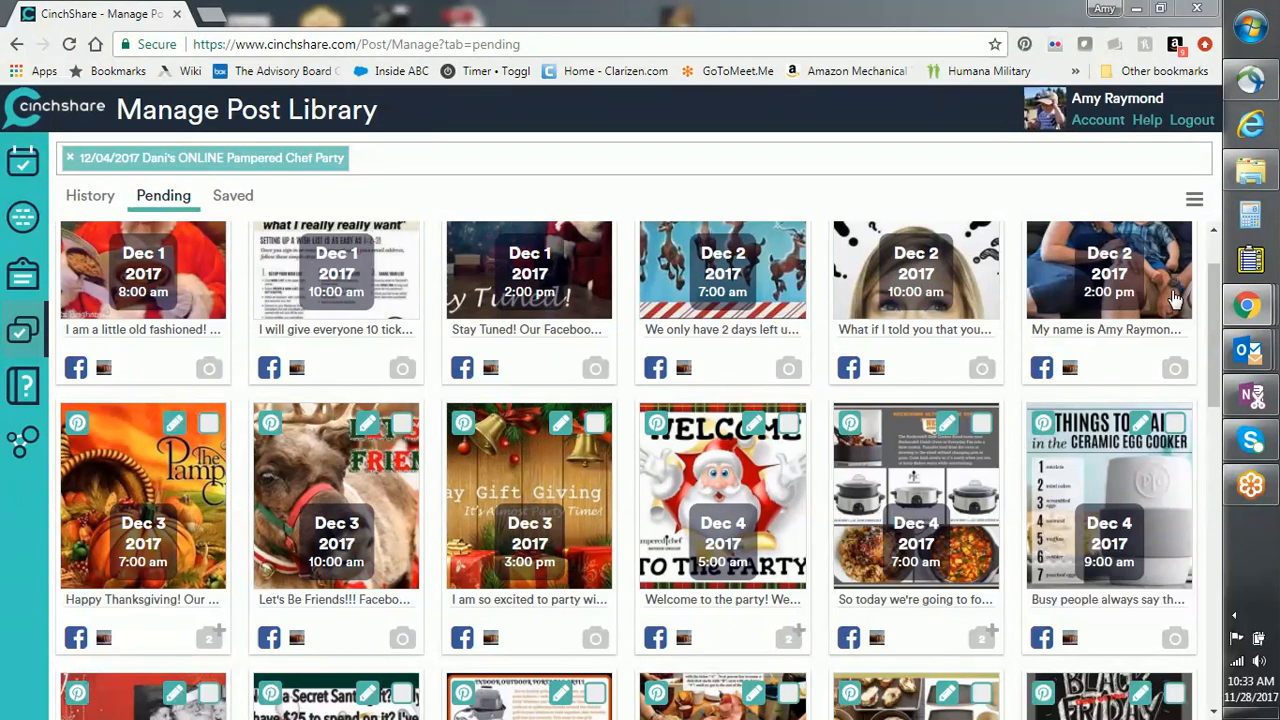
pyautogui.scroll(-1, 790, 356)
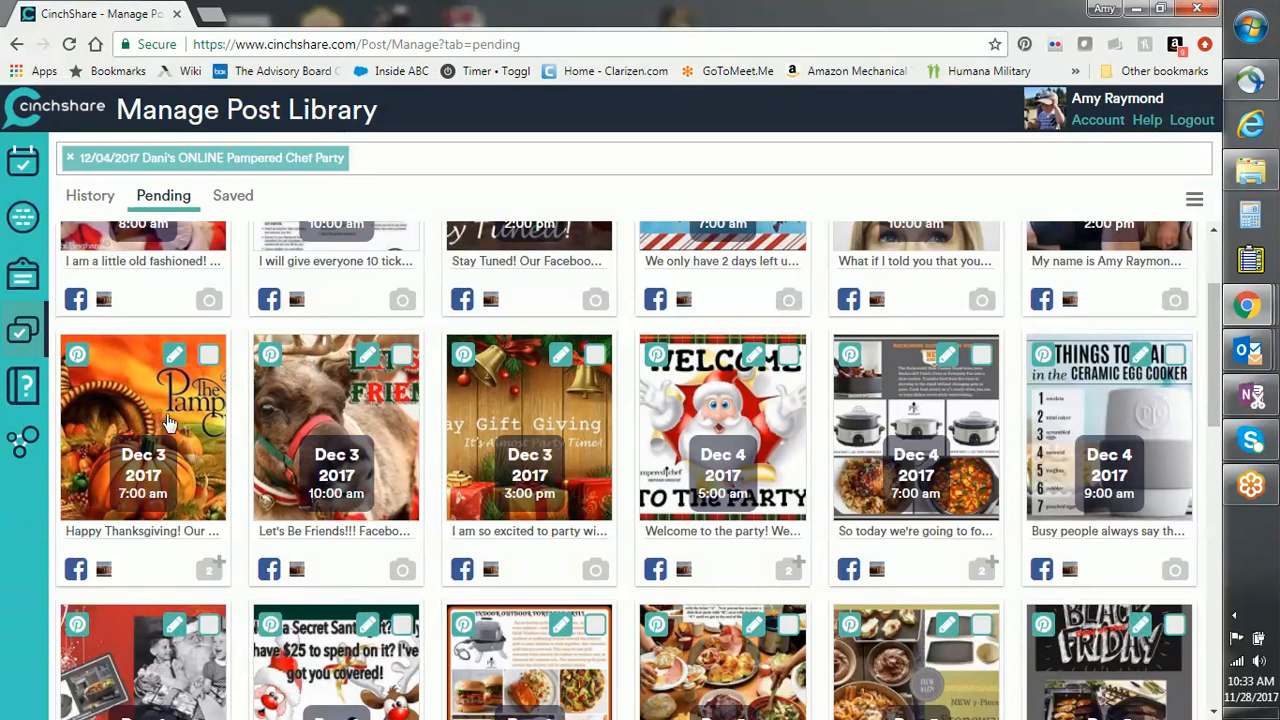
# Step: Delete the 'Happy Thanksgiving!' opening line from the Dec 3 7:00 am post
pyautogui.click(174, 357)
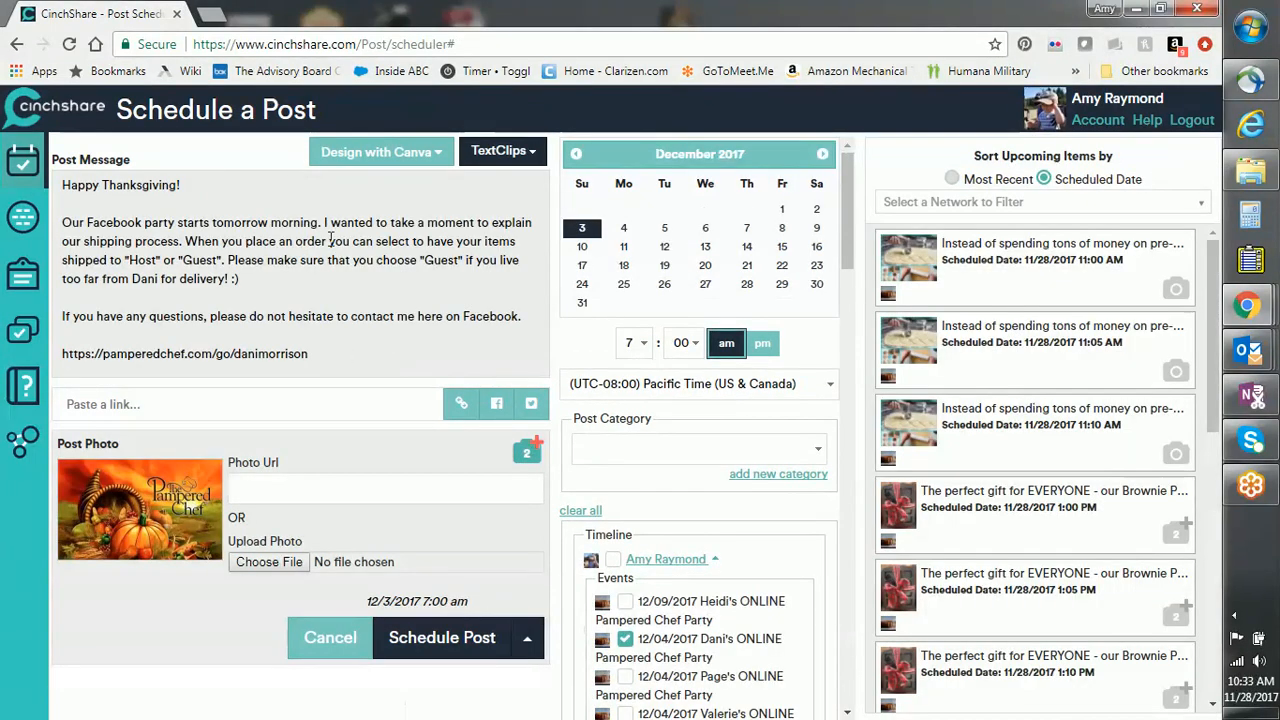
pyautogui.moveTo(205, 185); pyautogui.dragTo(62, 178)
pyautogui.press('Delete')
pyautogui.press('Delete')
pyautogui.press('Delete')
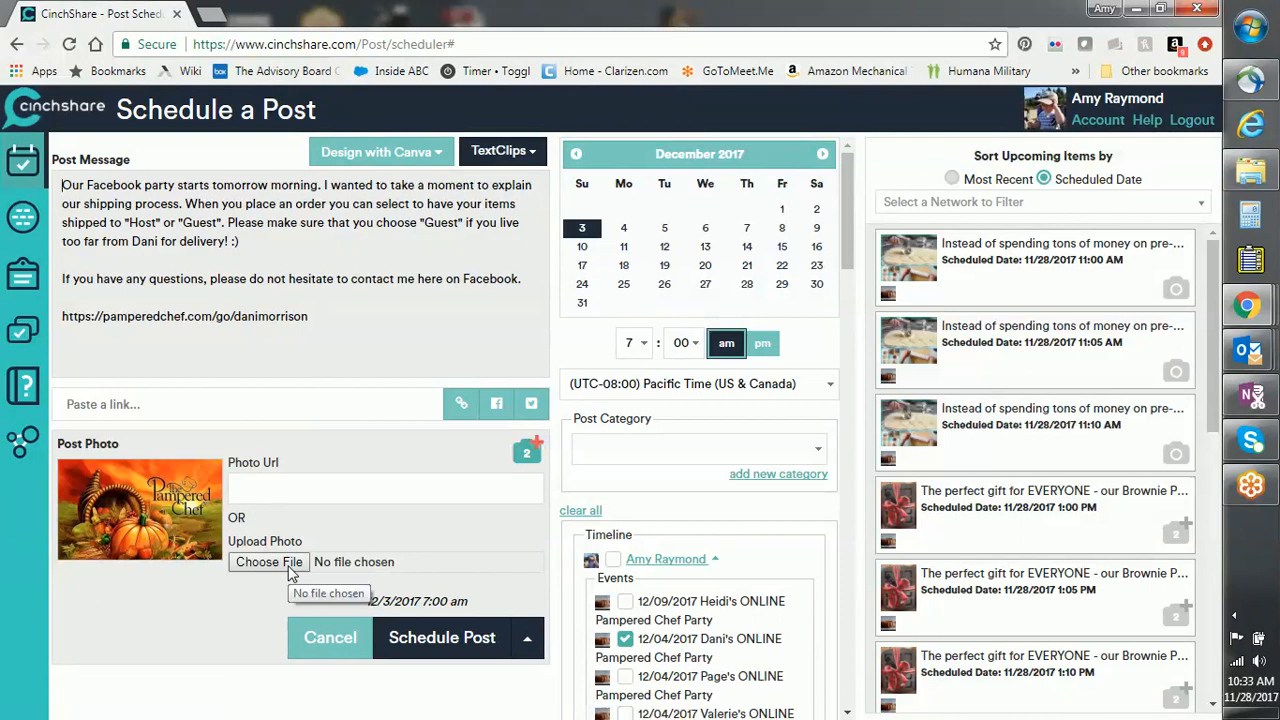
# Step: Remove the pumpkin photo, schedule the post, and return to the Manage Post Library
pyautogui.click(530, 454)
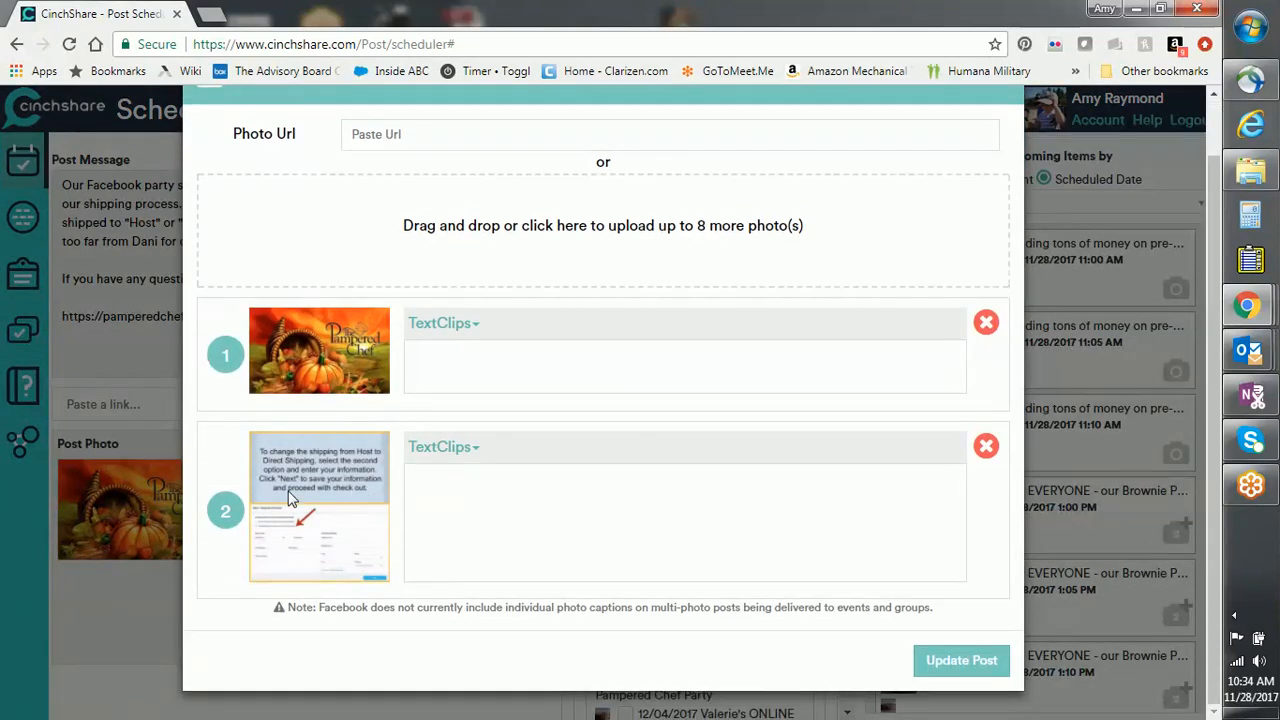
pyautogui.click(985, 325)
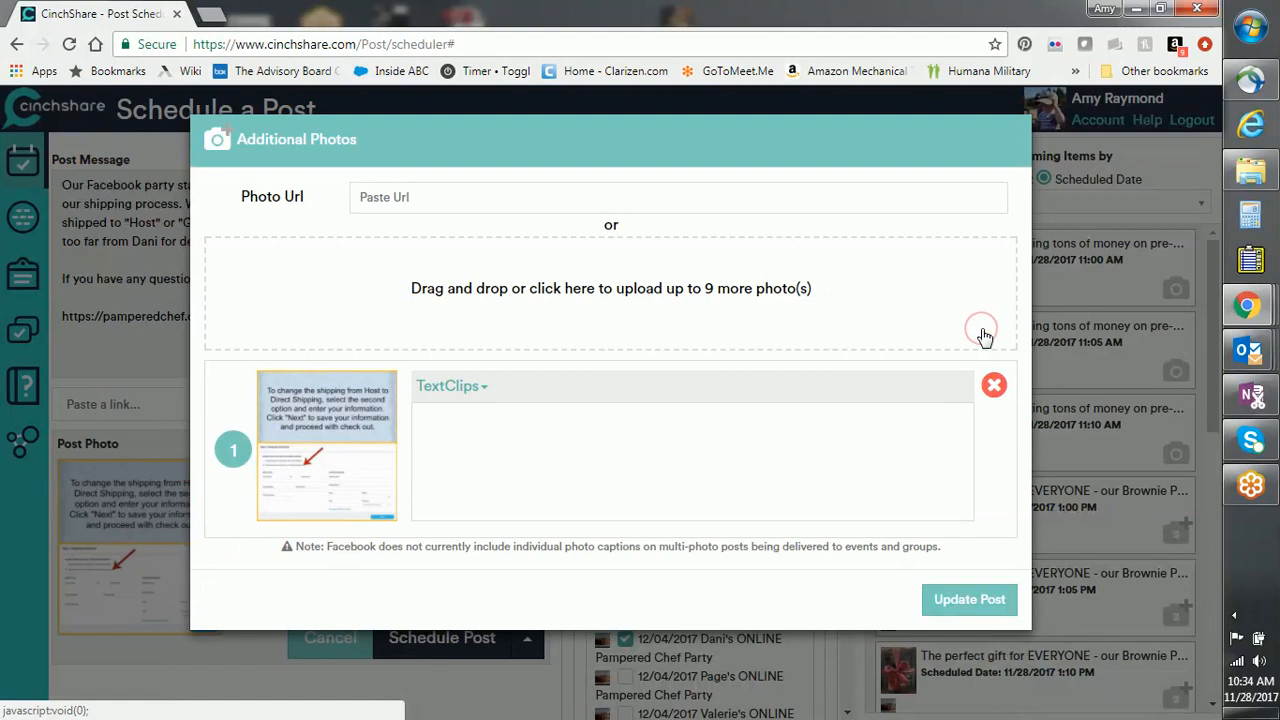
pyautogui.click(946, 598)
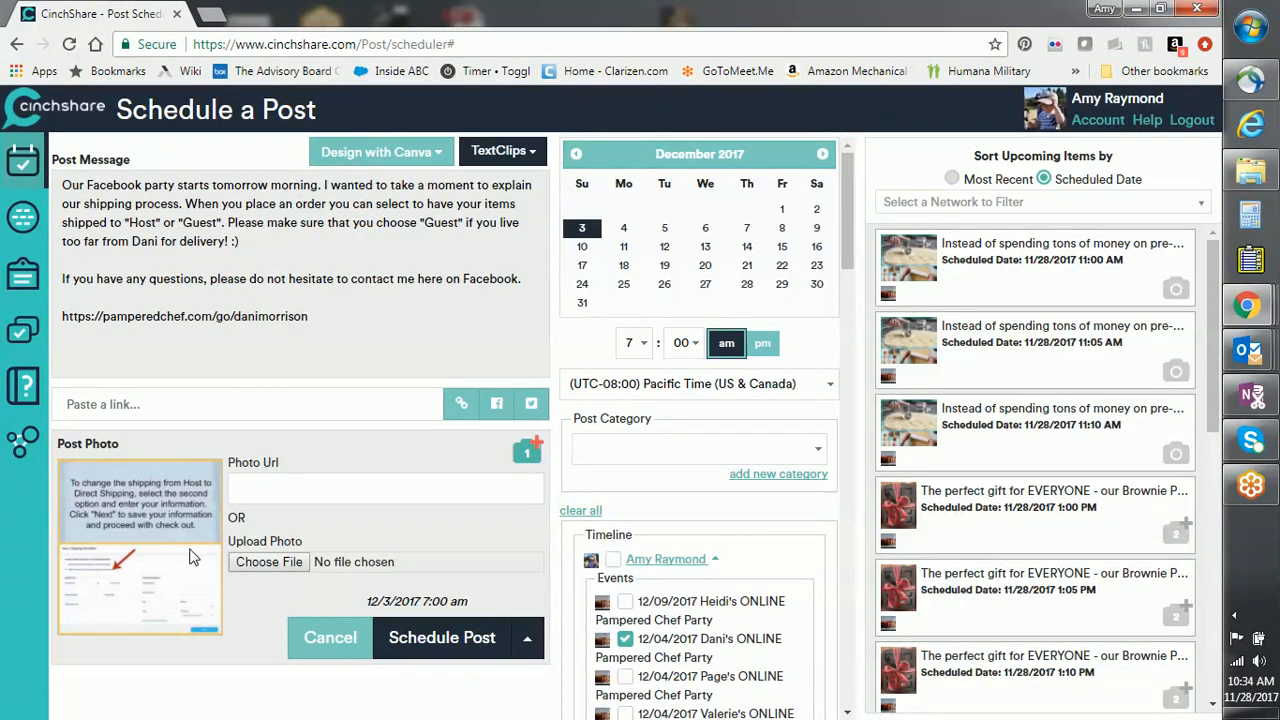
pyautogui.click(447, 638)
pyautogui.click(649, 462)
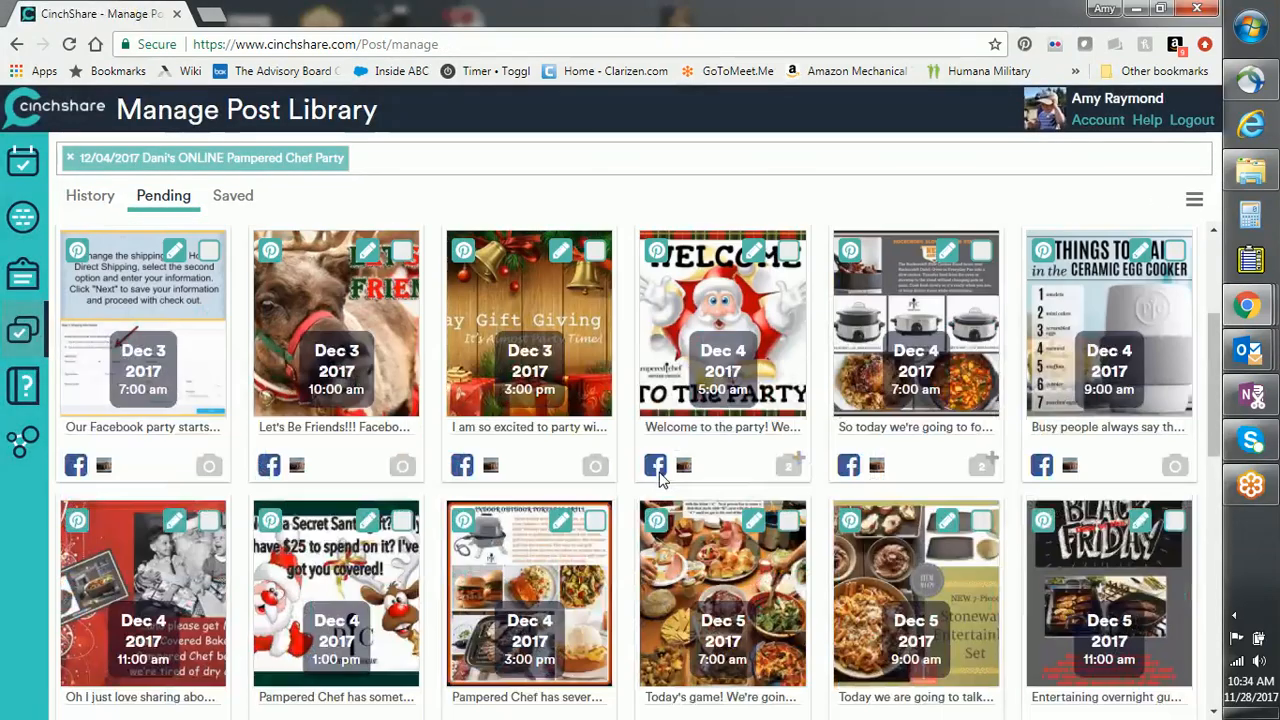
# Step: Delete photo 2 from the Dec 5 5:00 pm GAME TIME post, keeping only its question photo, and reschedule it
pyautogui.scroll(-3, 1200, 468)
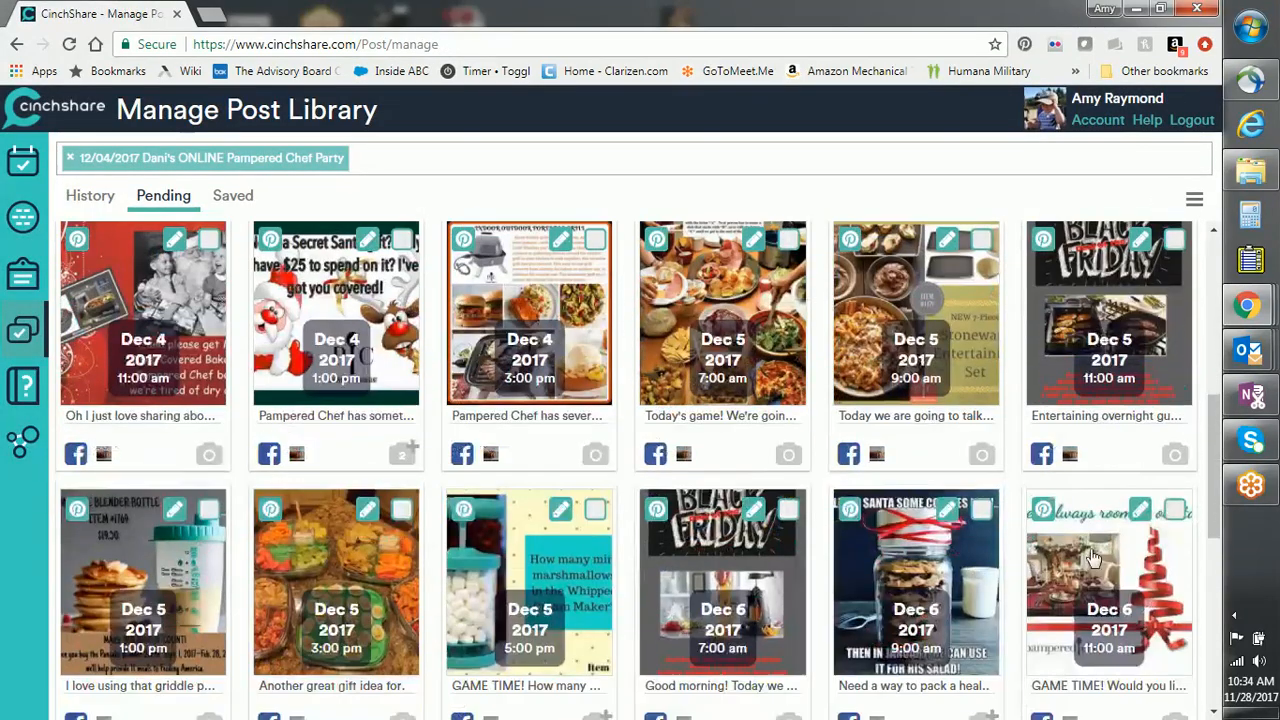
pyautogui.scroll(-1, 1213, 469)
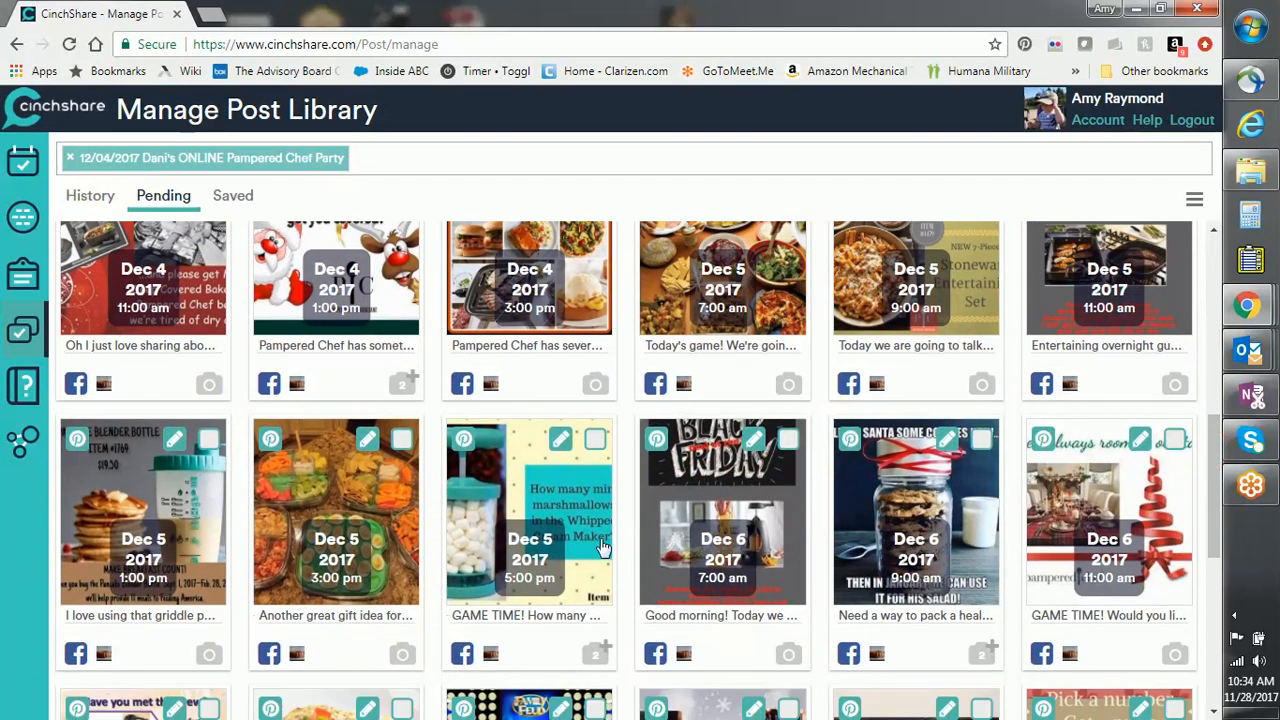
pyautogui.click(560, 442)
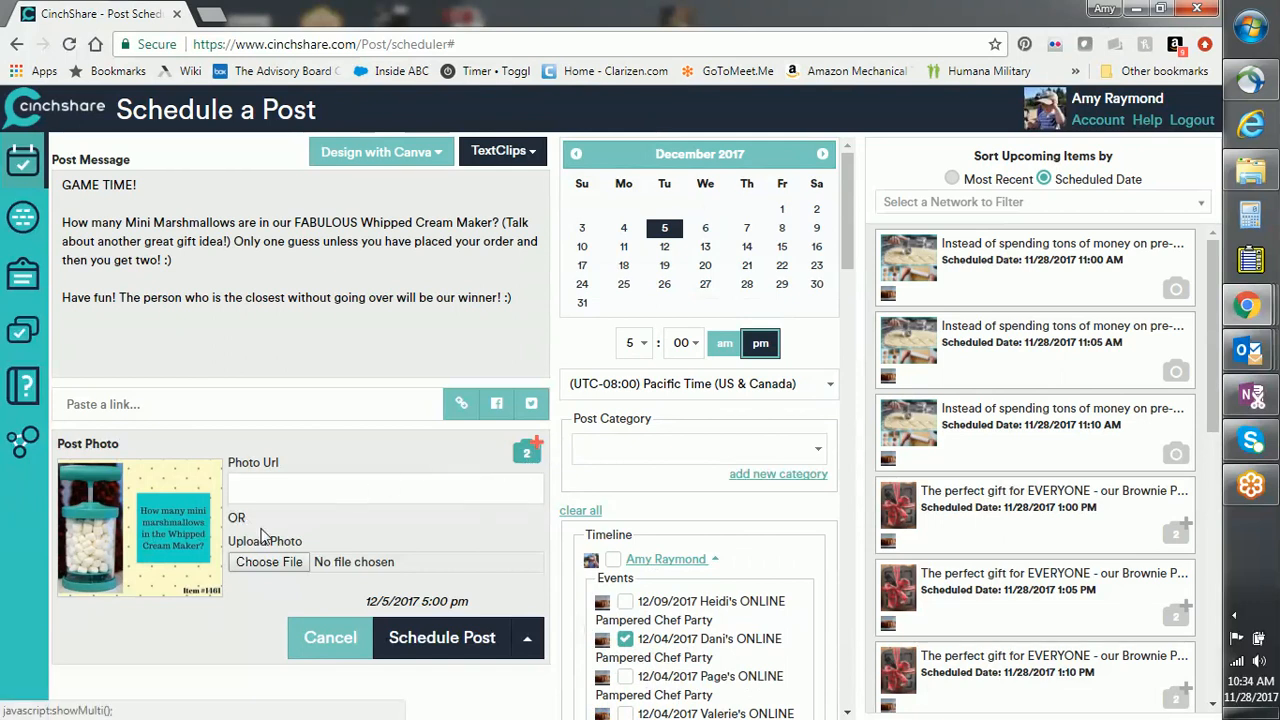
pyautogui.click(522, 452)
pyautogui.scroll(-1, 612, 515)
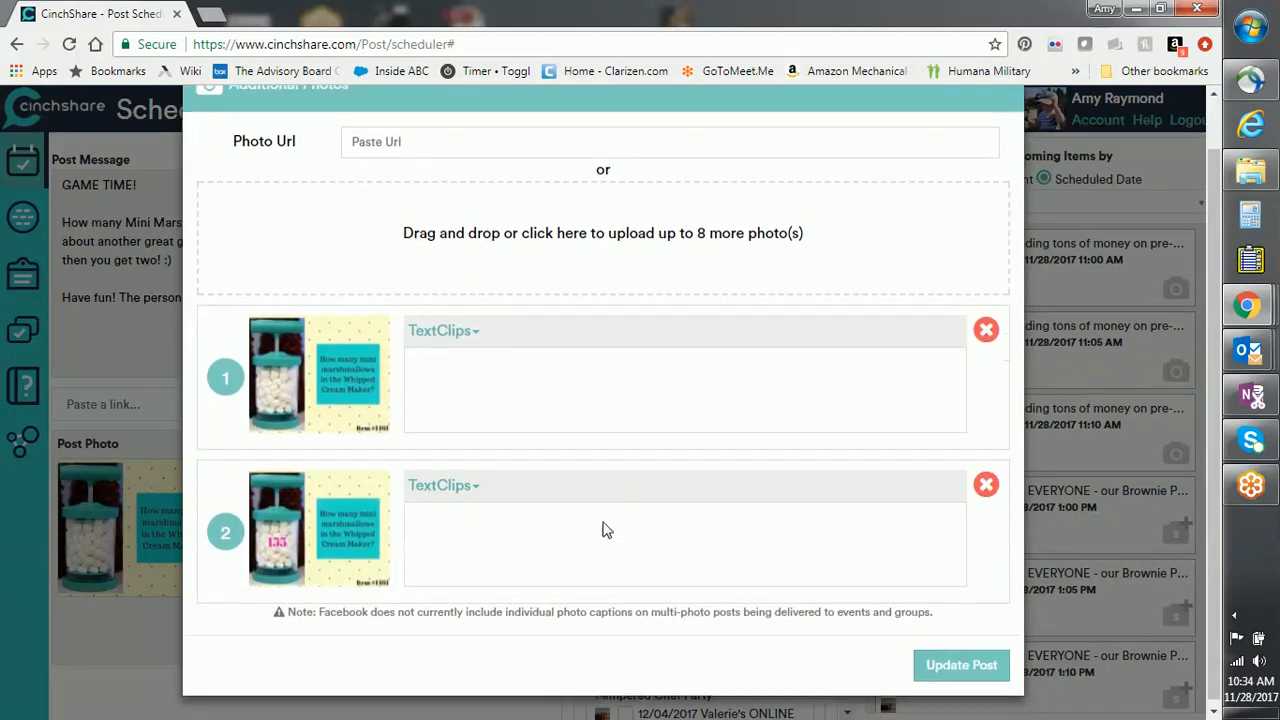
pyautogui.click(988, 484)
pyautogui.click(984, 566)
pyautogui.click(443, 645)
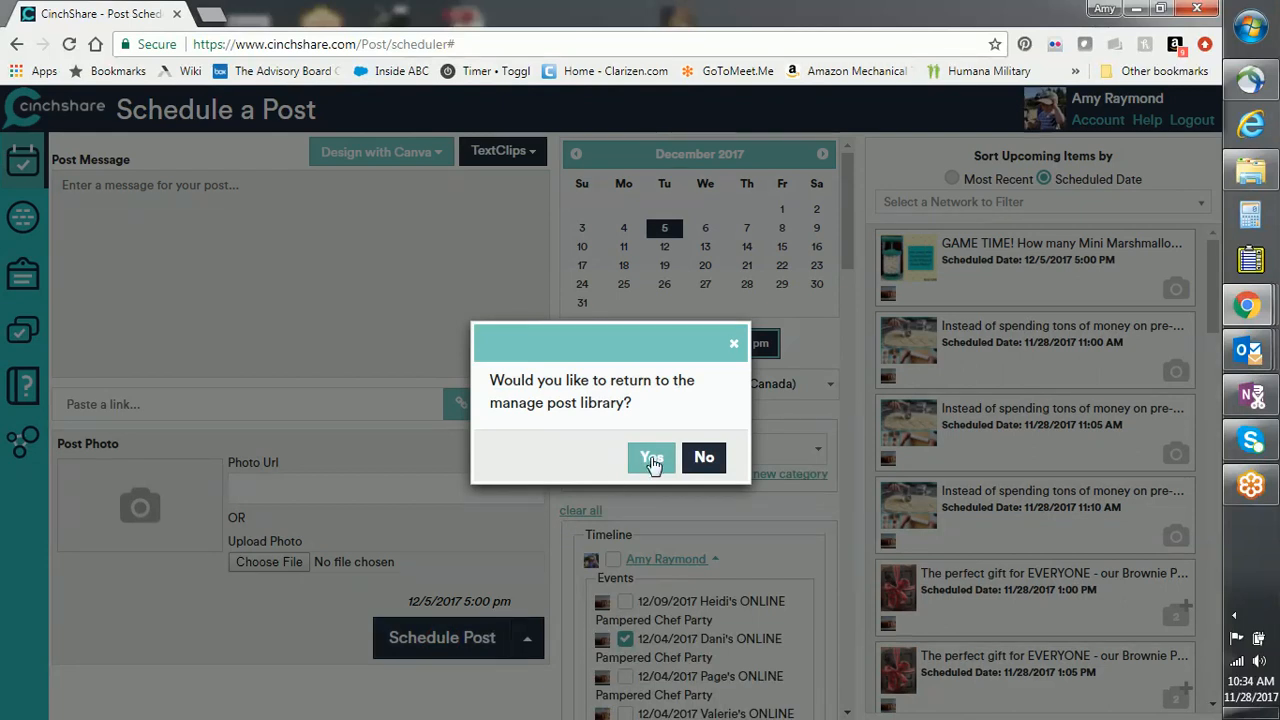
pyautogui.click(652, 460)
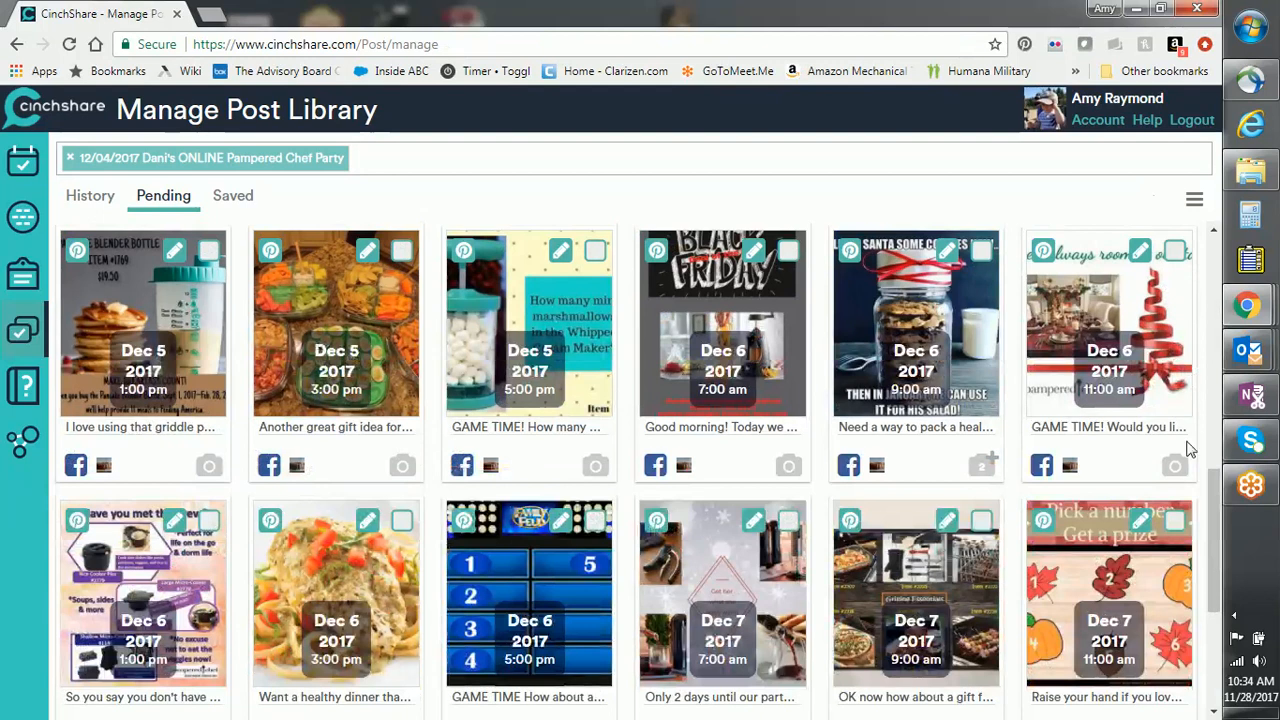
# Step: Open the Dec 7 11:00 am party post for editing and start choosing a replacement photo
pyautogui.moveTo(1213, 489); pyautogui.dragTo(1230, 405)
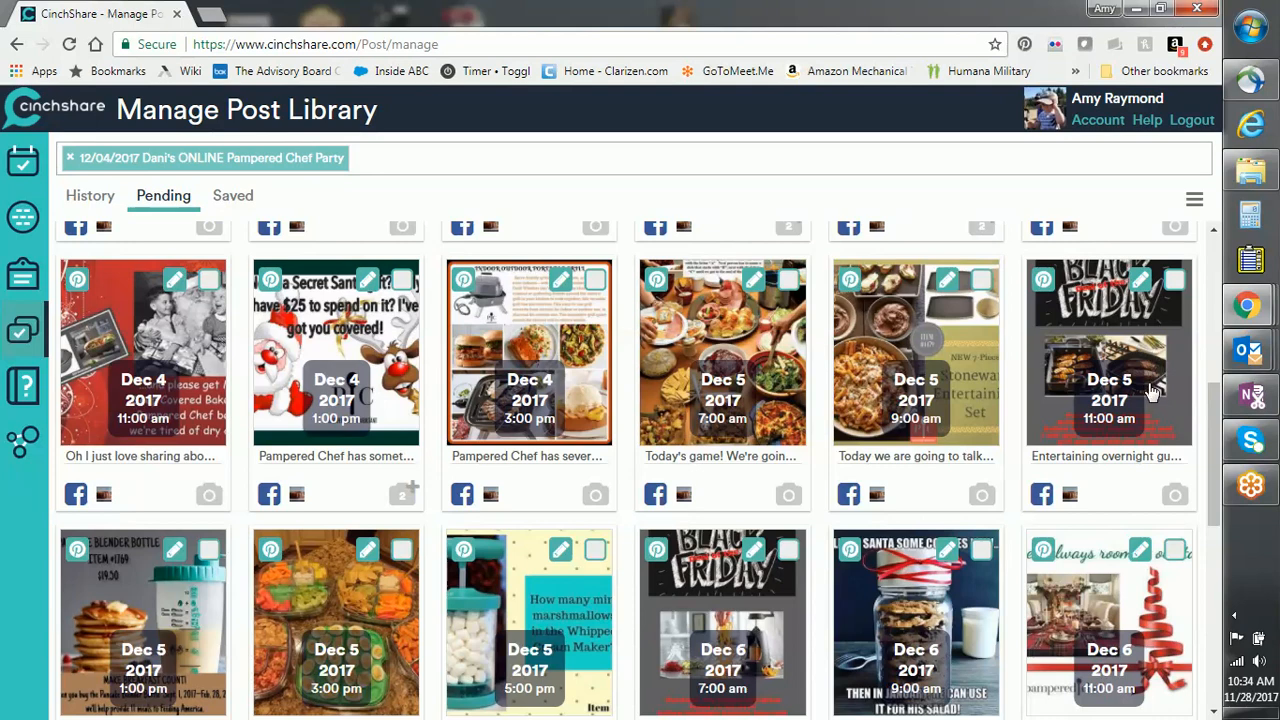
pyautogui.moveTo(1213, 443); pyautogui.dragTo(1186, 615)
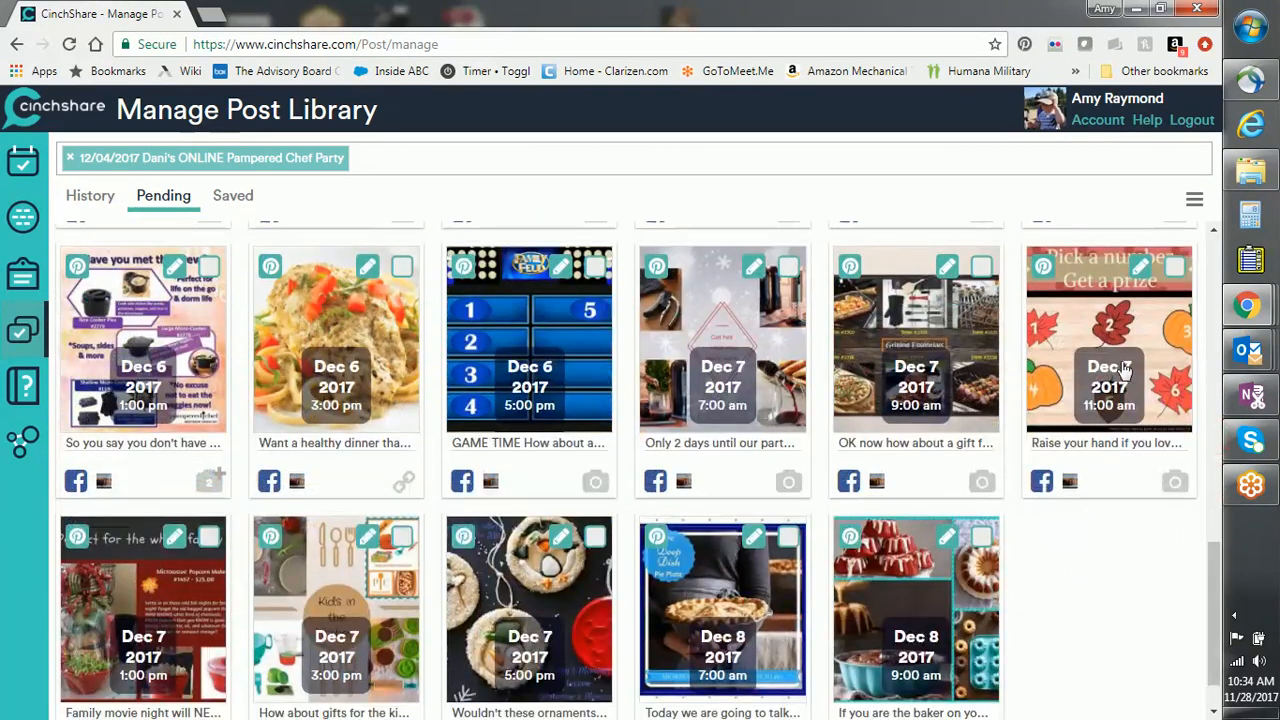
pyautogui.click(1141, 274)
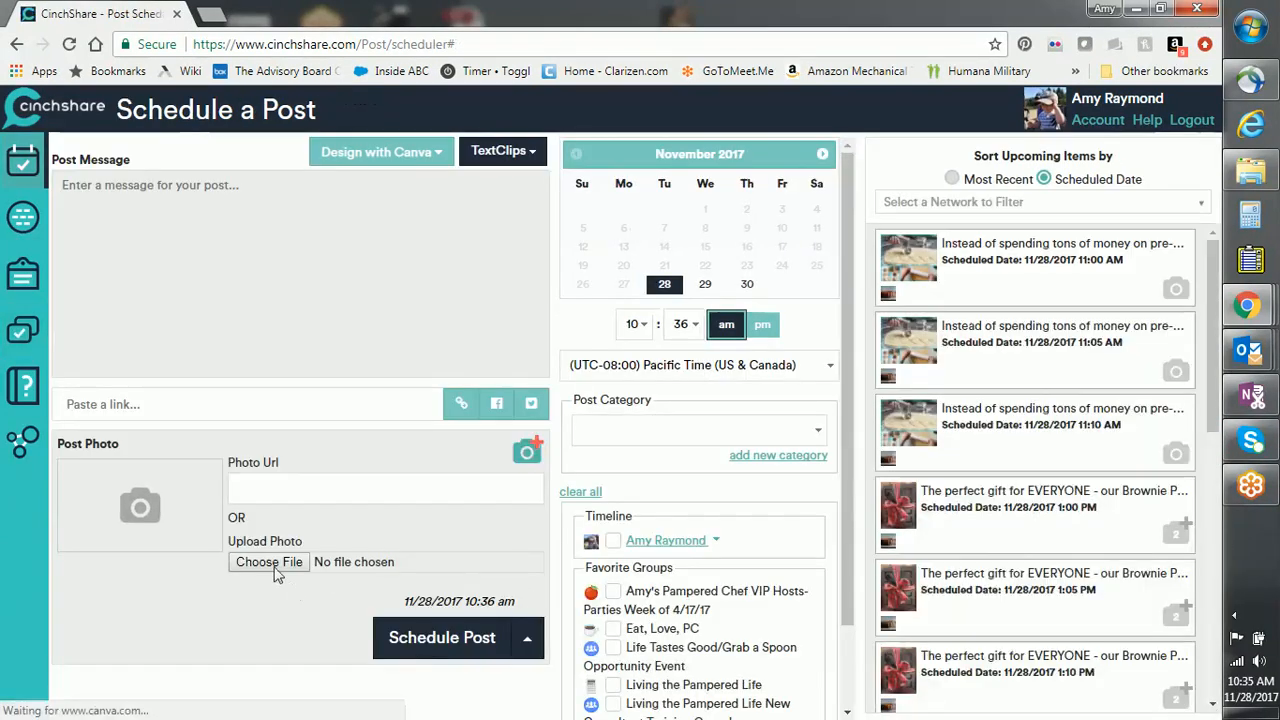
pyautogui.click(276, 566)
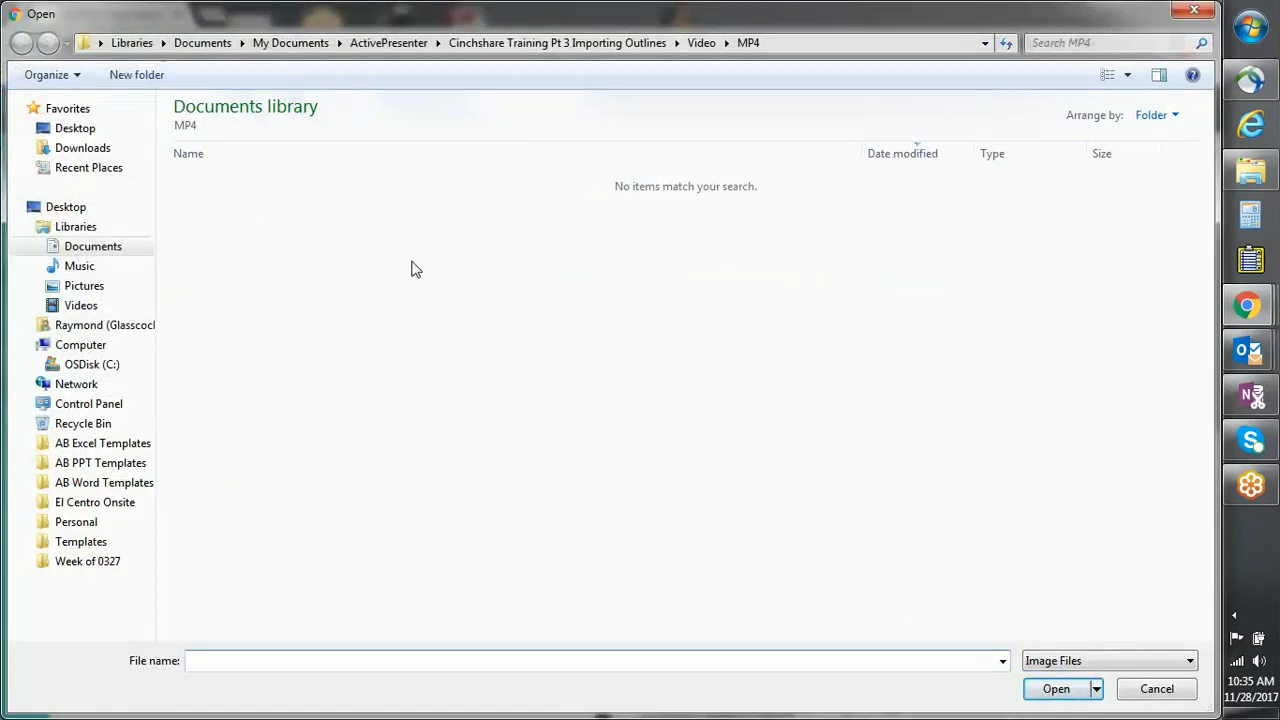
# Step: Use the PICK A TREE image from Desktop > Personal > PC > Games and reschedule the post
pyautogui.click(284, 43)
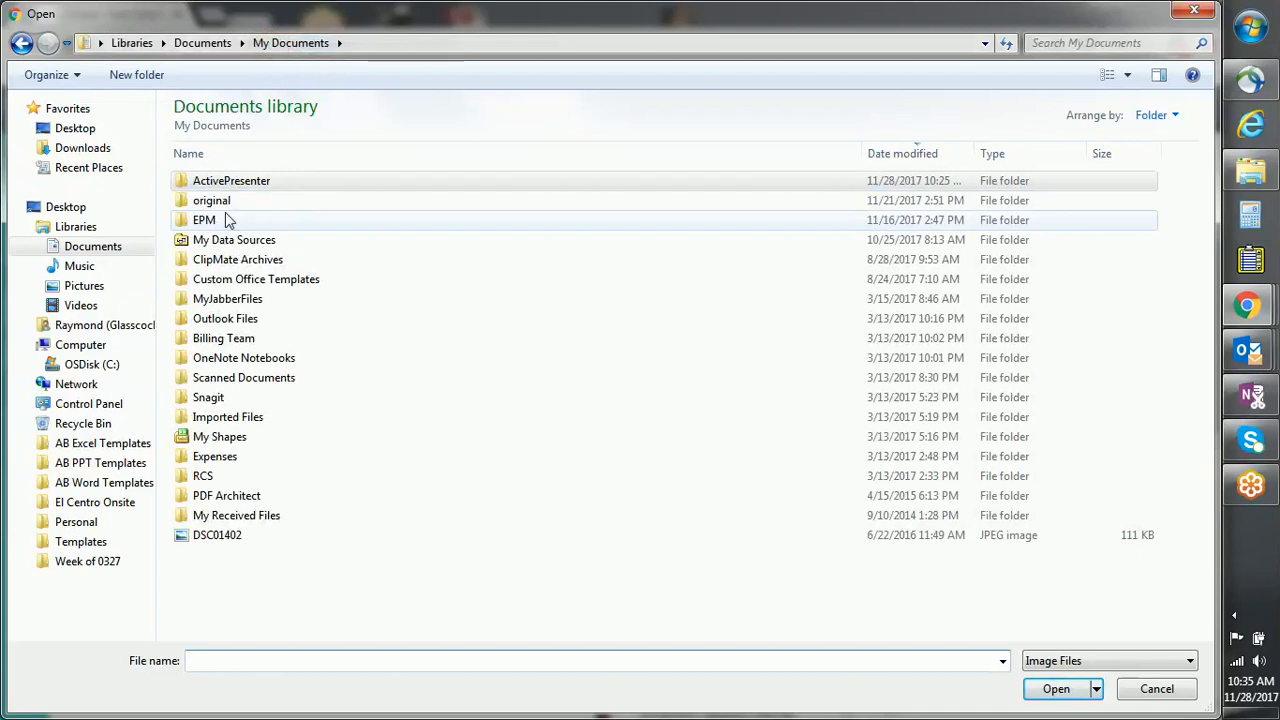
pyautogui.click(62, 130)
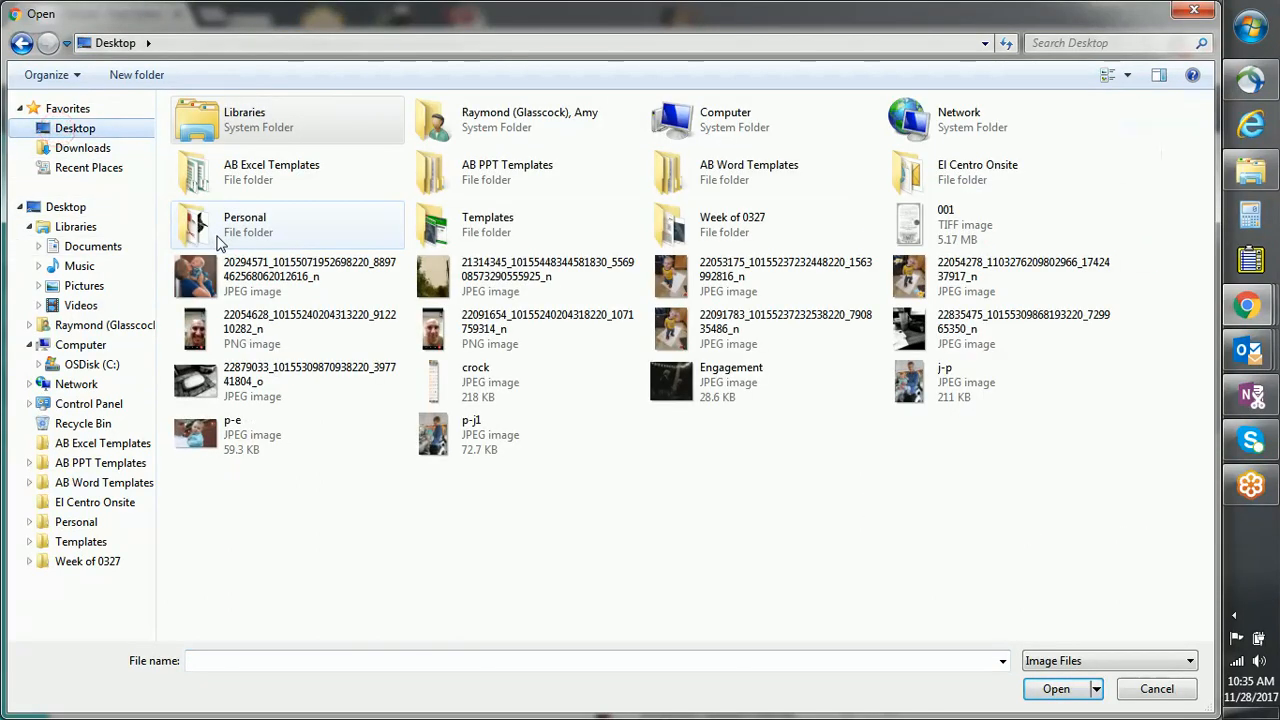
pyautogui.click(251, 243)
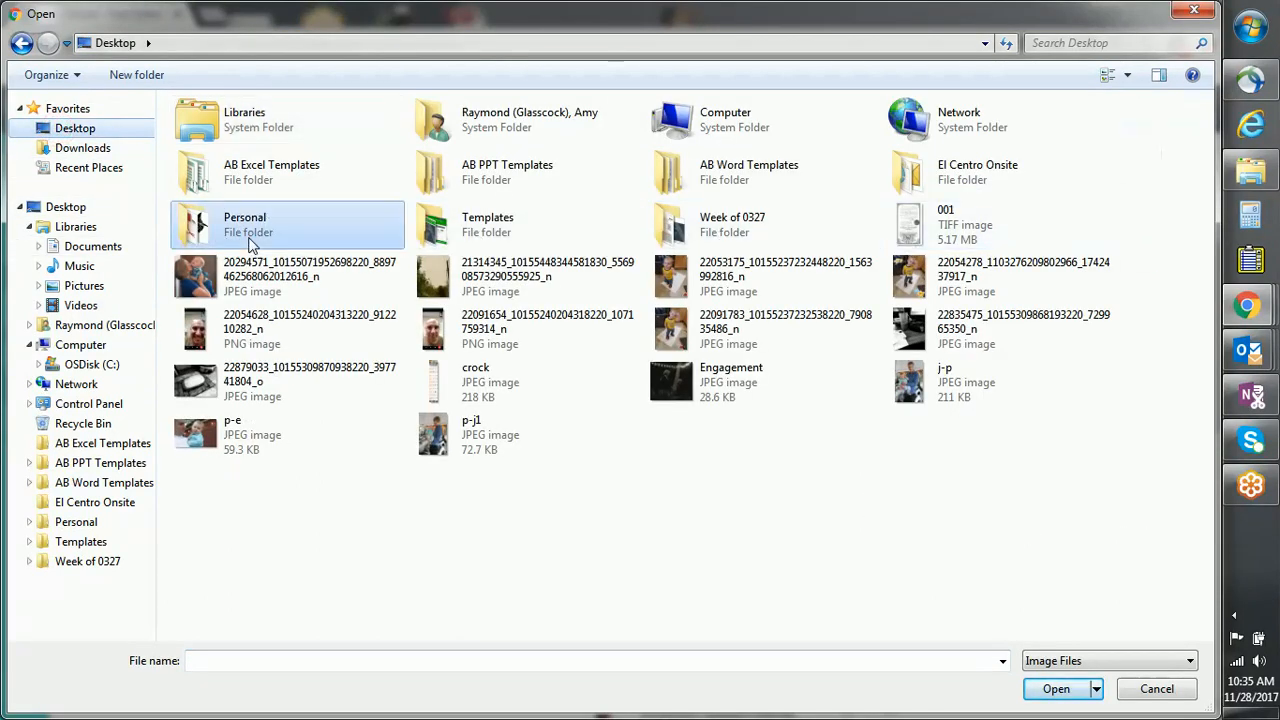
pyautogui.doubleClick(251, 243)
pyautogui.doubleClick(321, 148)
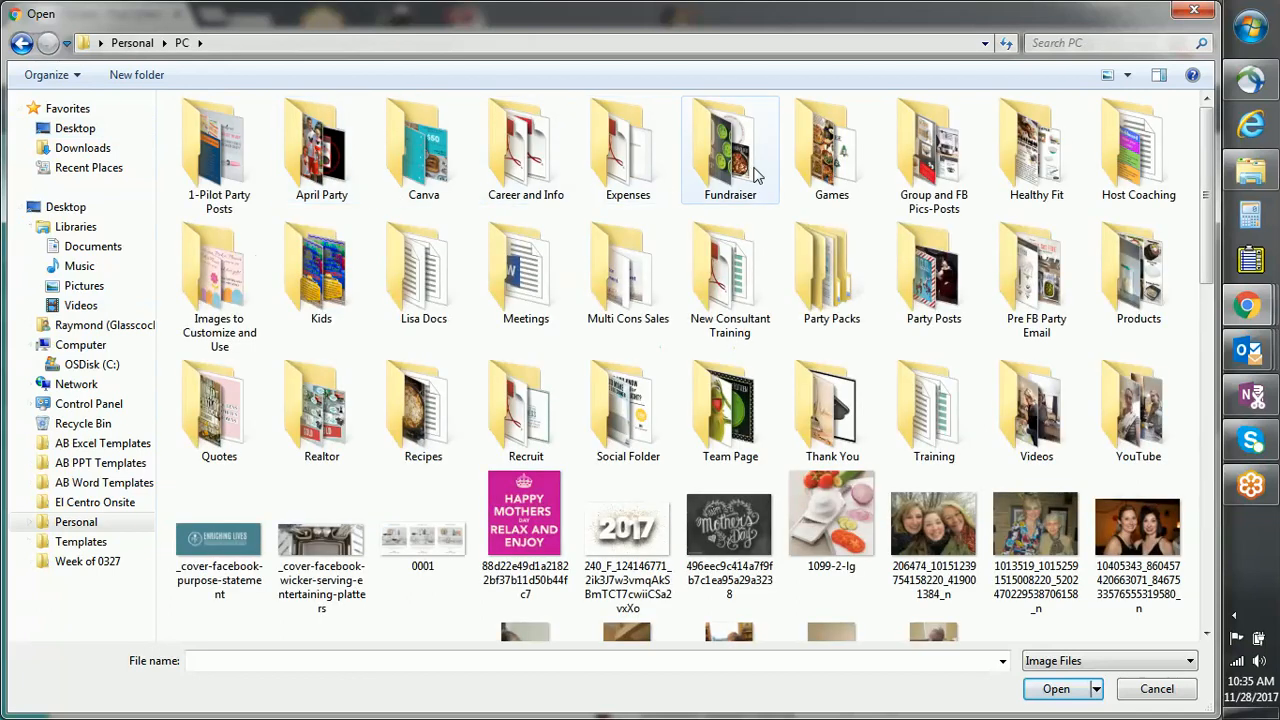
pyautogui.doubleClick(808, 170)
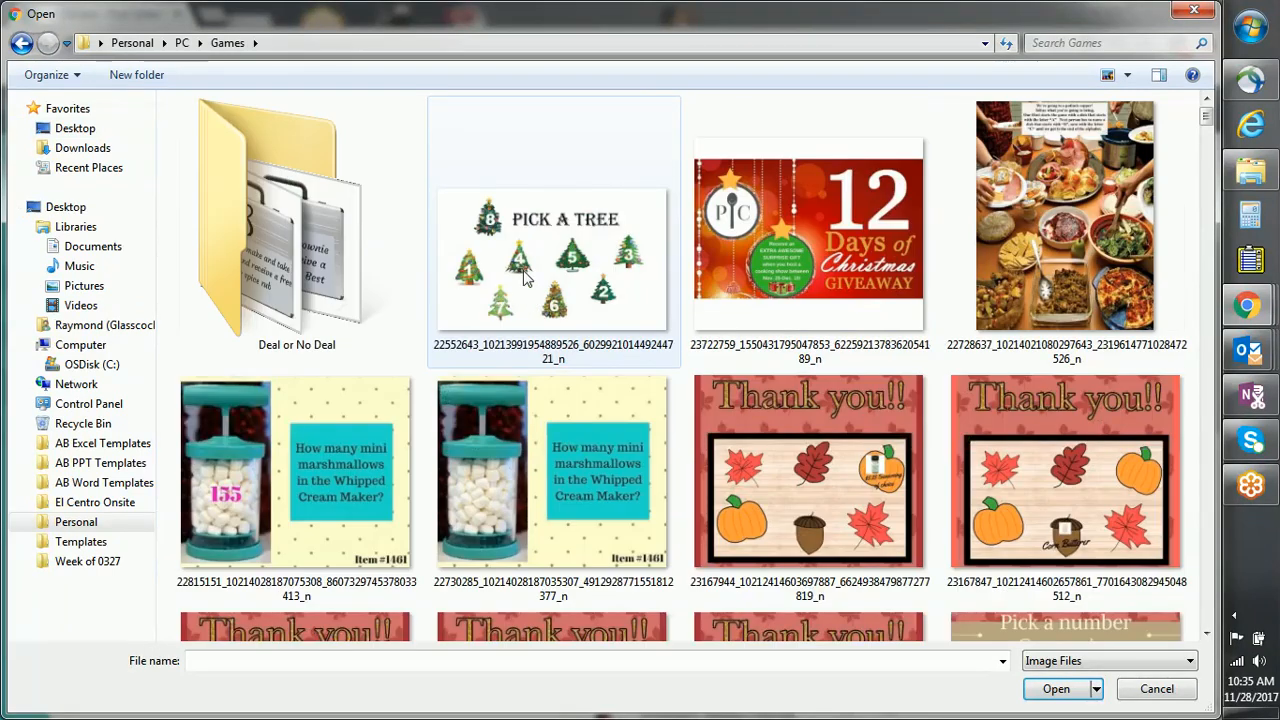
pyautogui.doubleClick(500, 287)
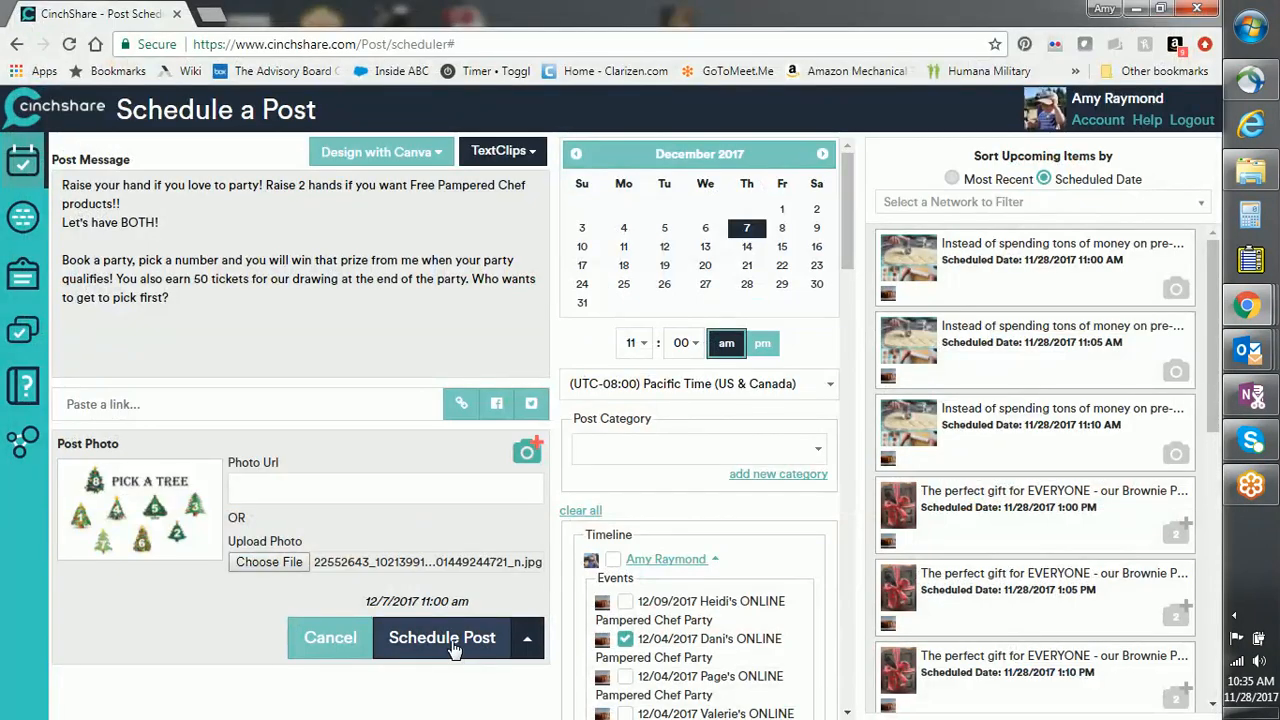
pyautogui.click(452, 646)
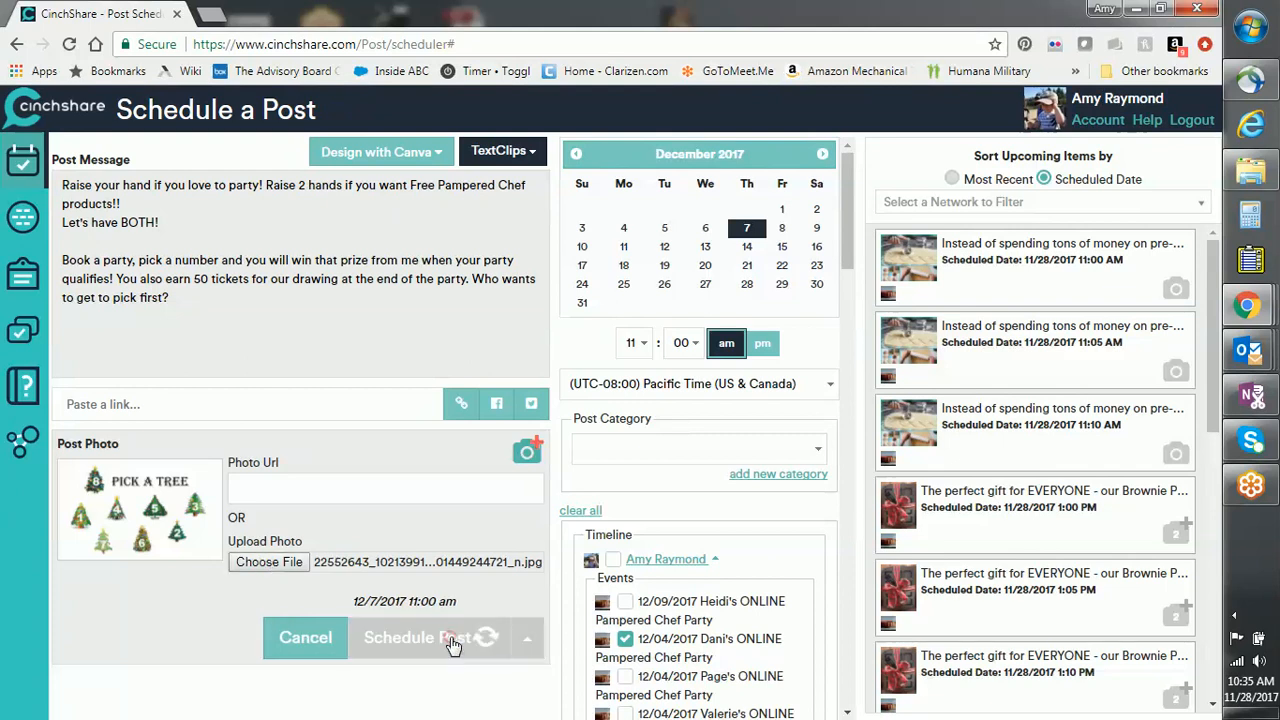
pyautogui.click(651, 459)
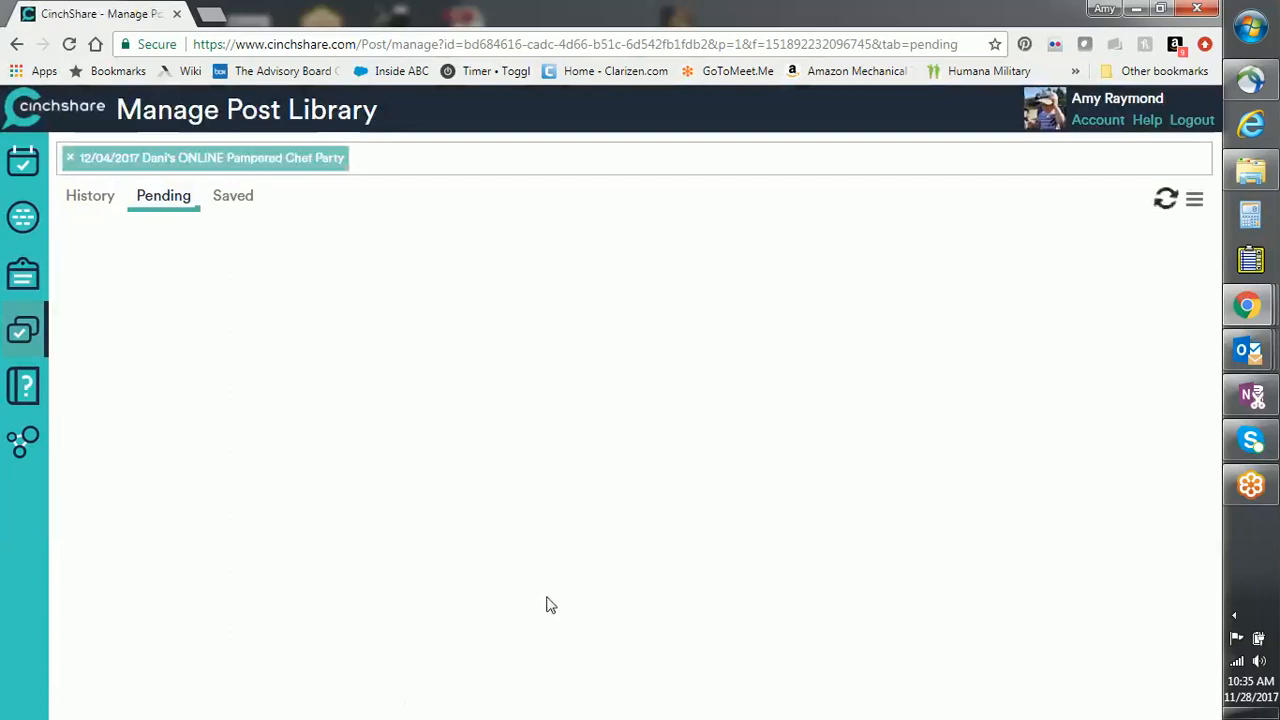
pyautogui.scroll(-5, 1182, 344)
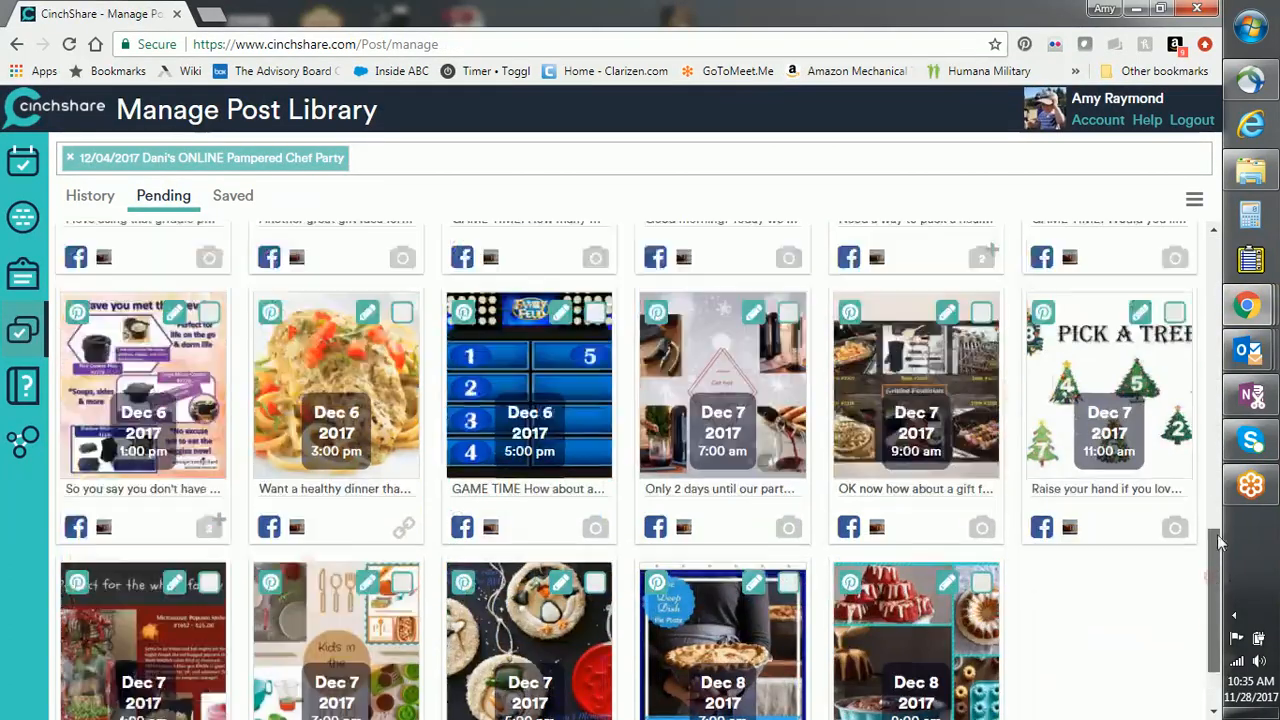
pyautogui.moveTo(1217, 540); pyautogui.dragTo(1220, 258)
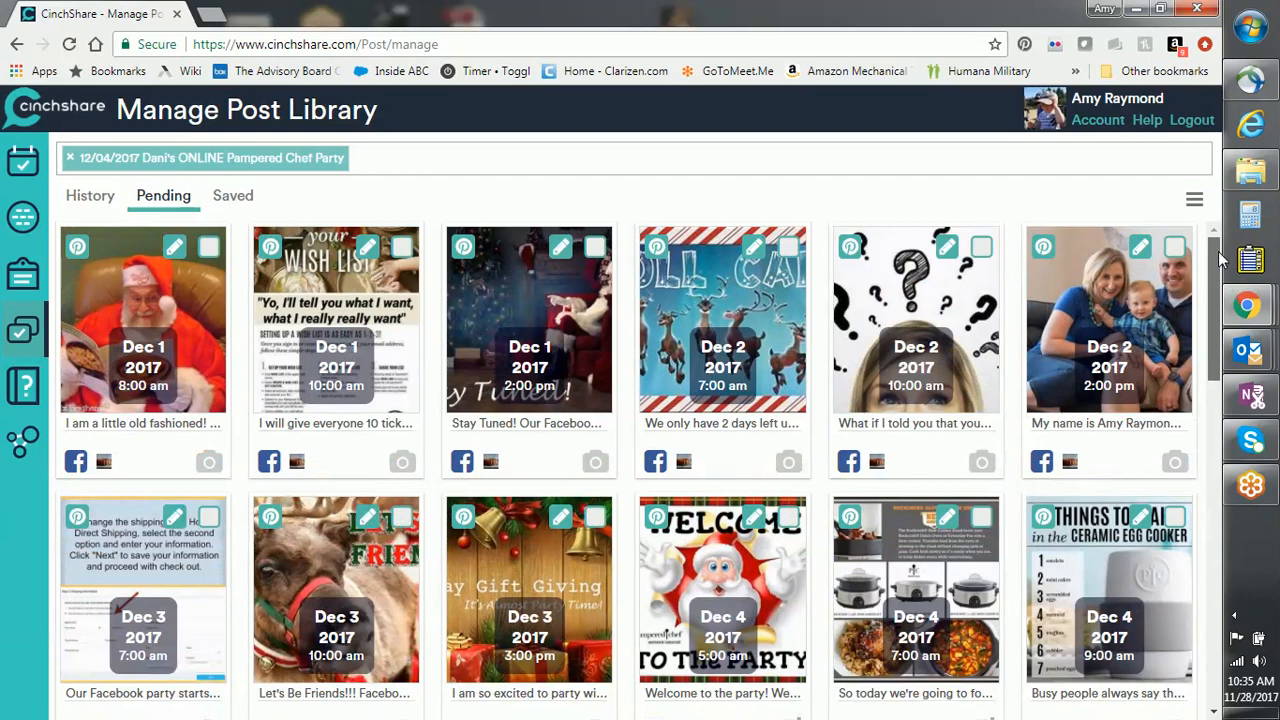
pyautogui.scroll(-5, 1220, 258)
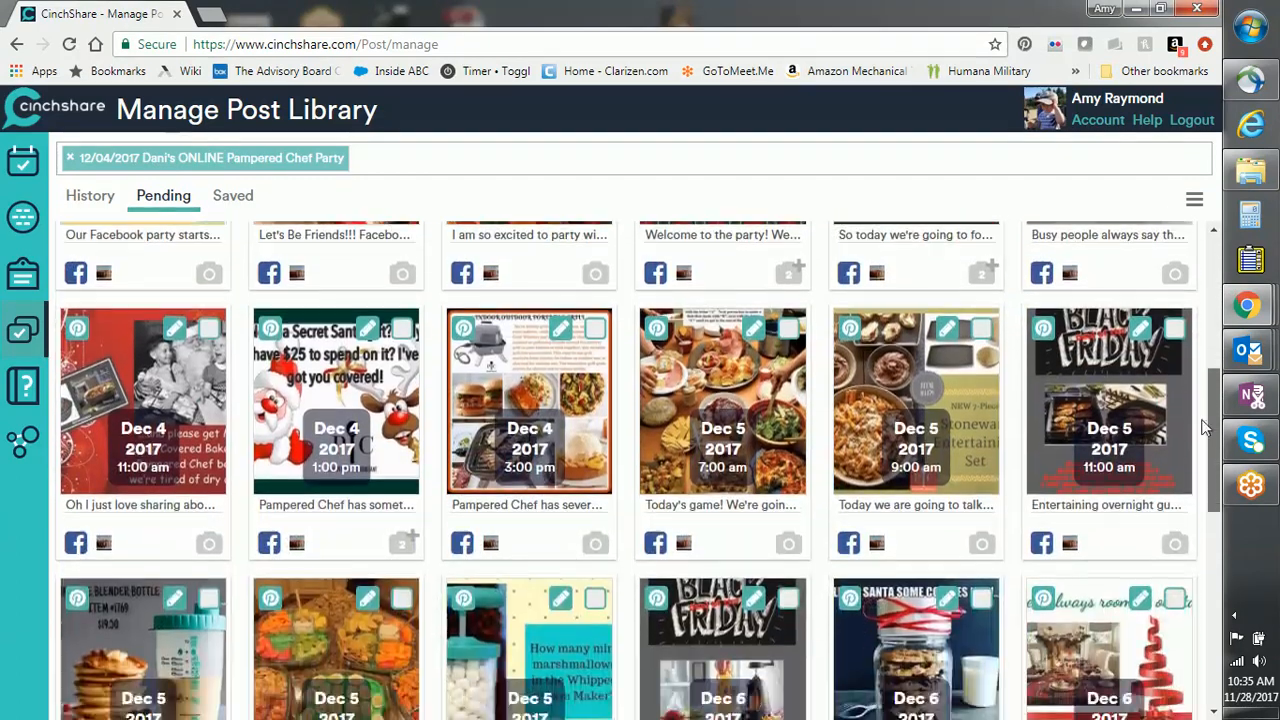
pyautogui.moveTo(1204, 427); pyautogui.dragTo(1180, 453)
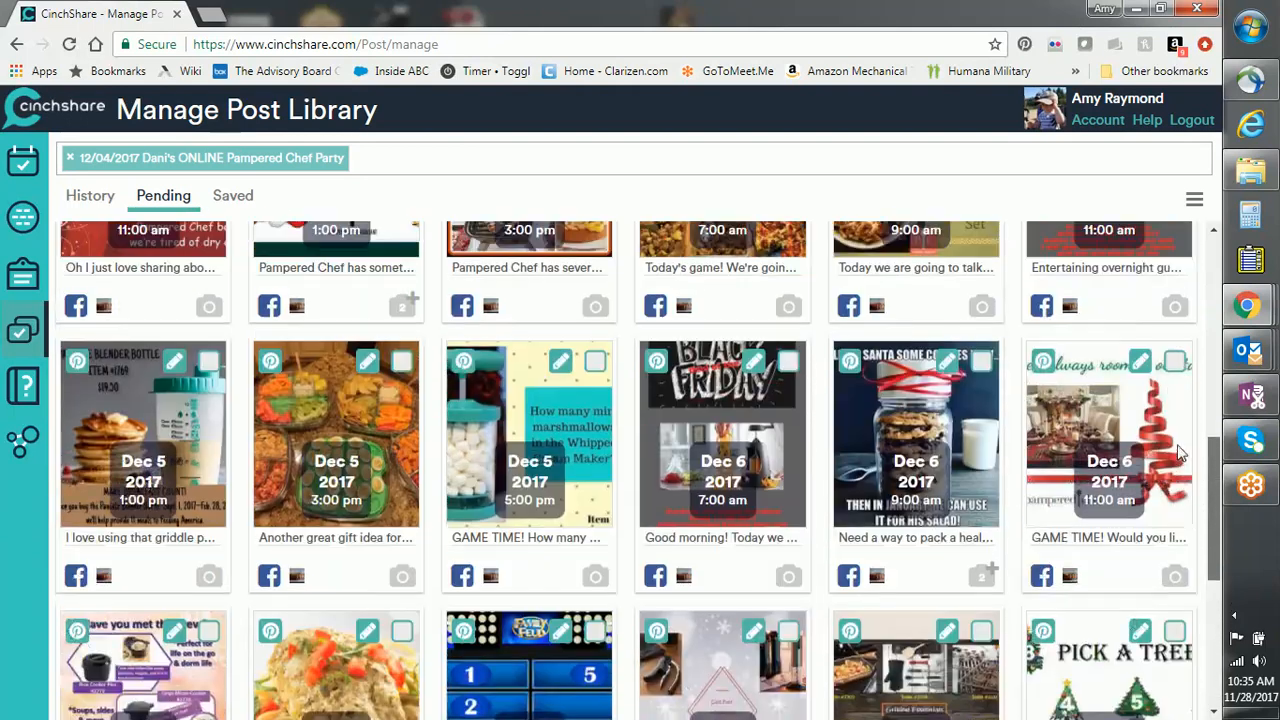
pyautogui.scroll(3, 1180, 453)
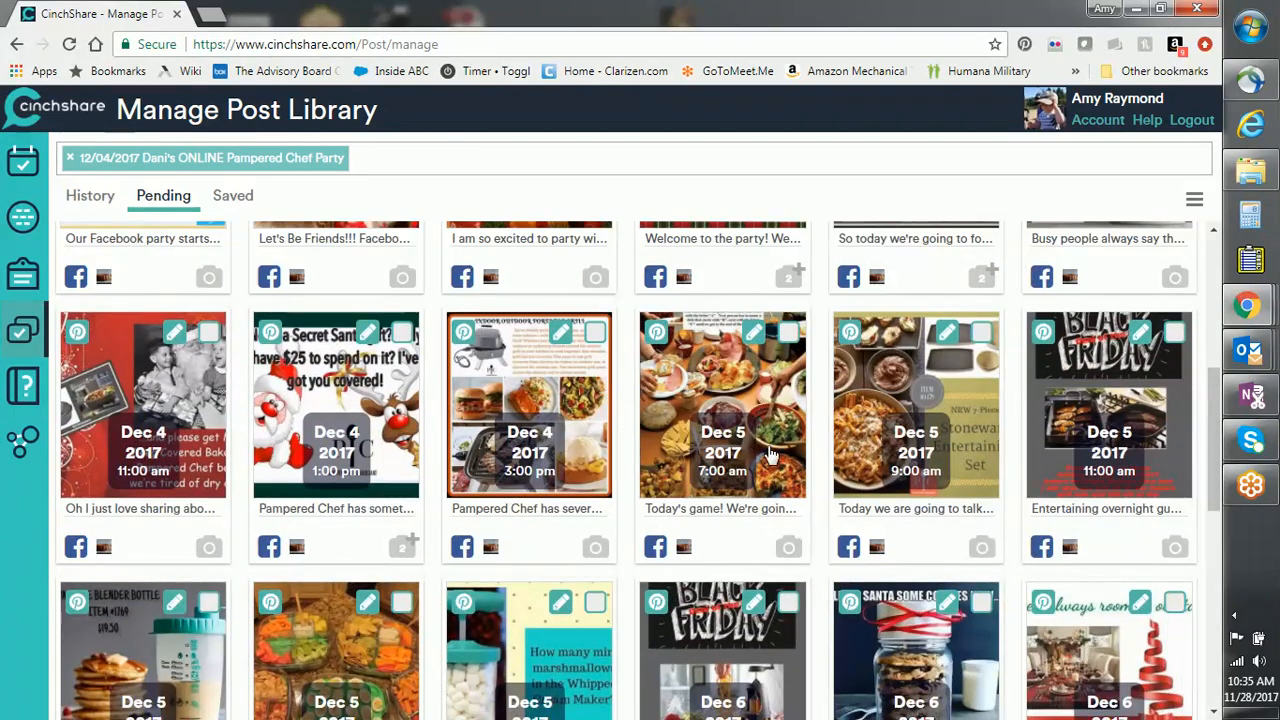
pyautogui.moveTo(1210, 425); pyautogui.dragTo(1238, 257)
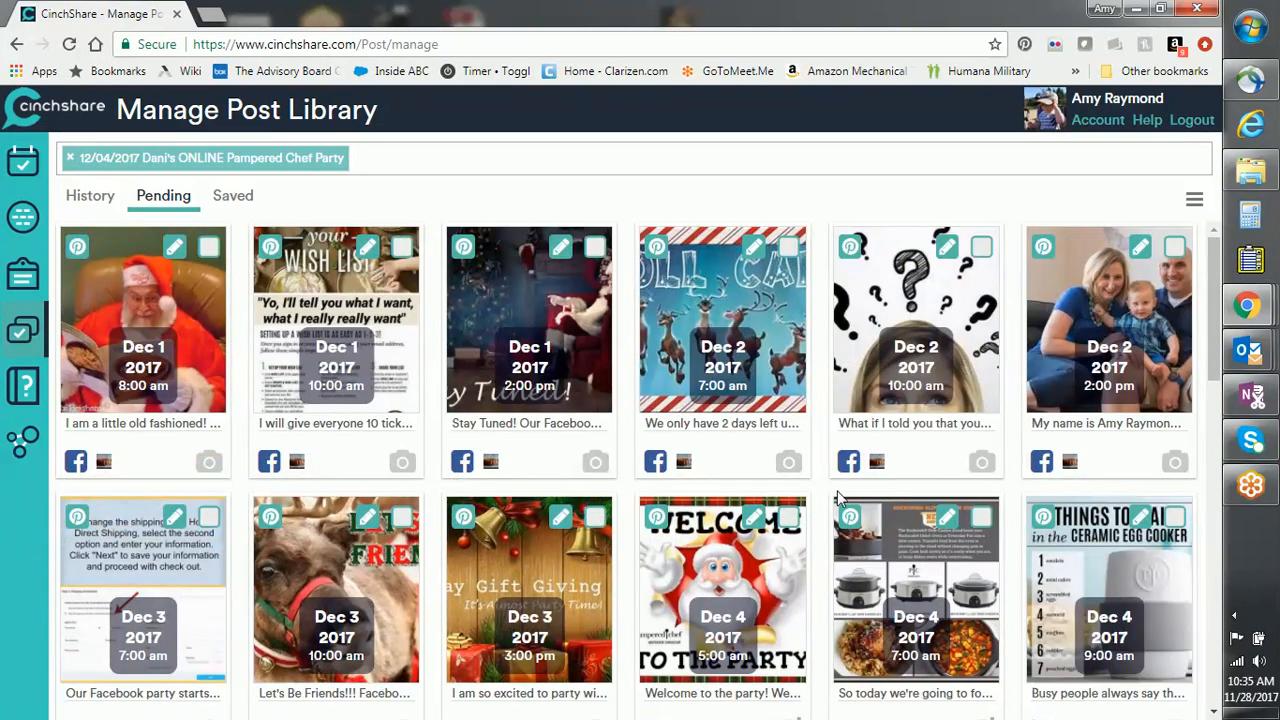